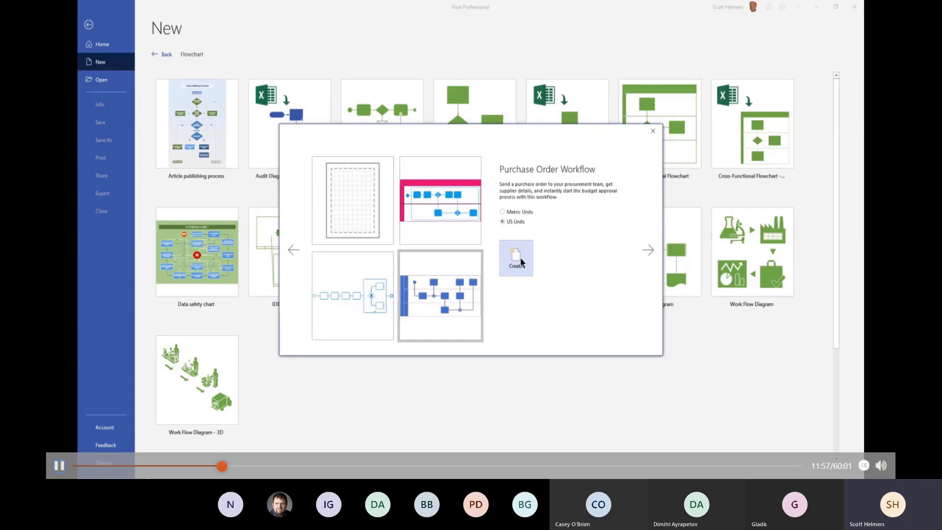
- Create a US-units Purchase Order Workflow drawing from the selected blue swimlane sample
click(521, 262)
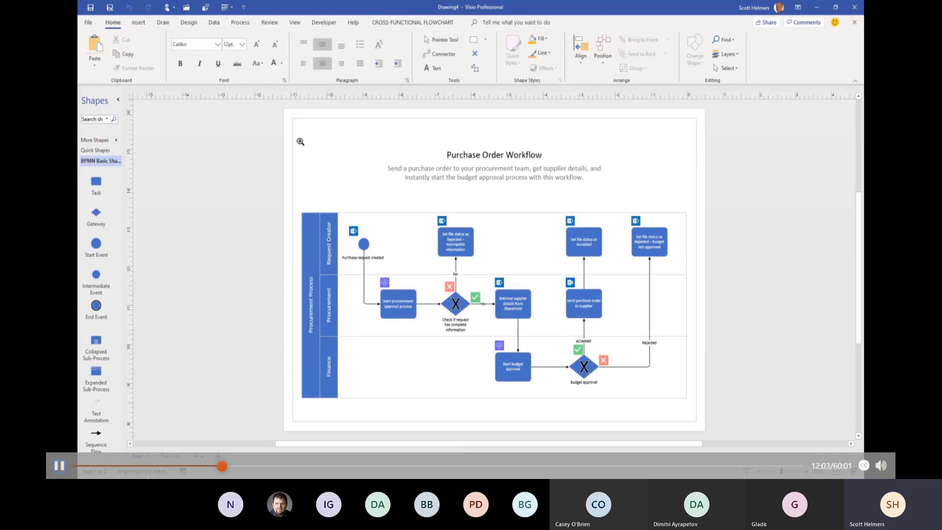
drag(294, 140, 705, 396)
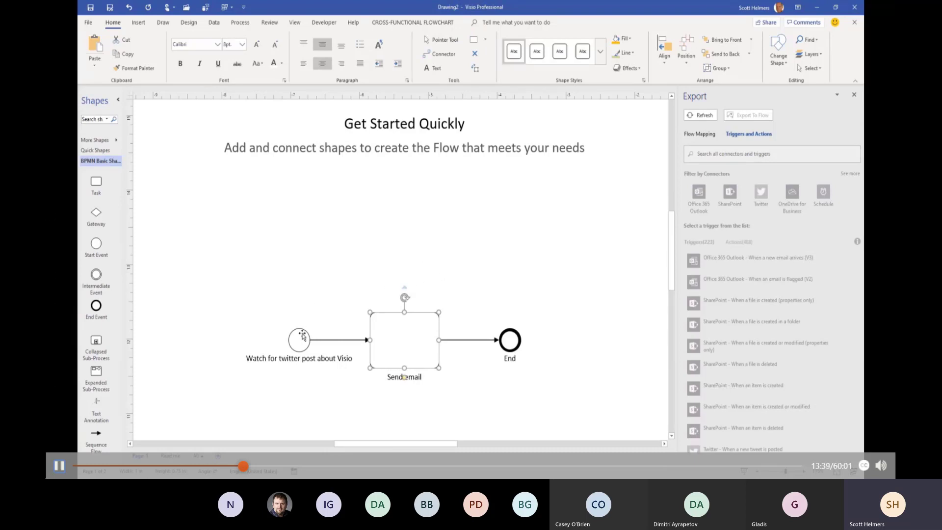
click(60, 465)
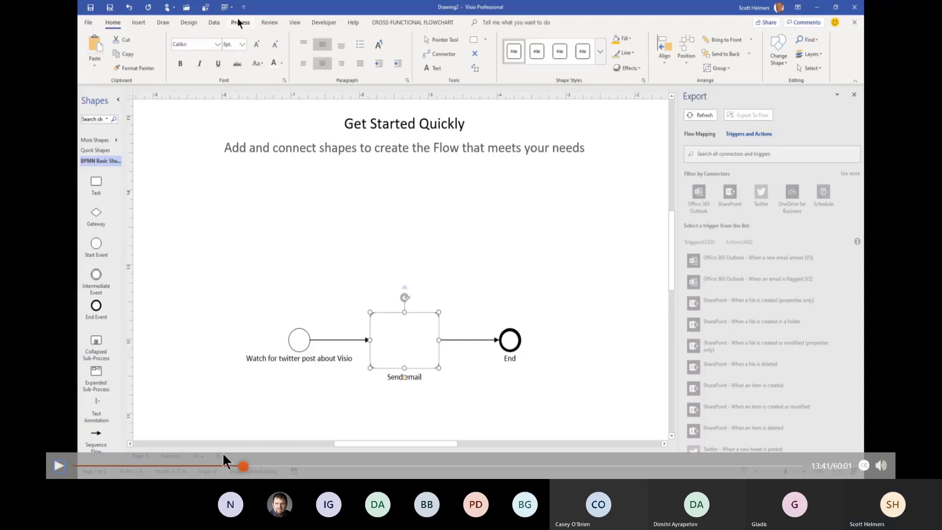
click(58, 466)
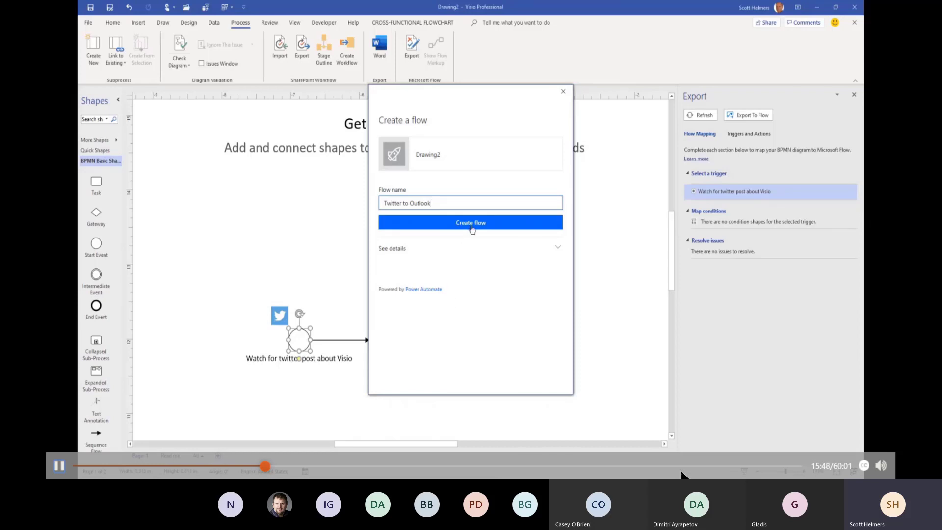
- Create the Twitter to Outlook flow from the diagram and open it in Power Automate
click(472, 224)
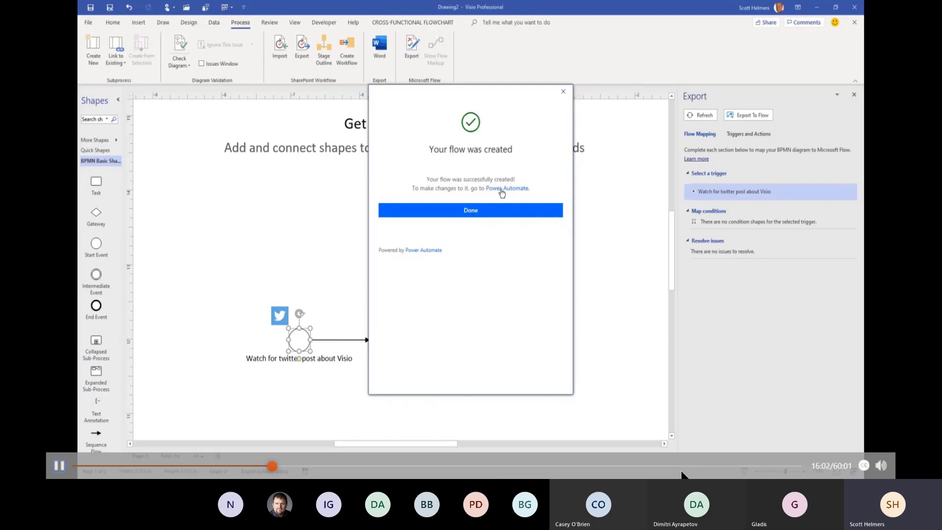
click(502, 190)
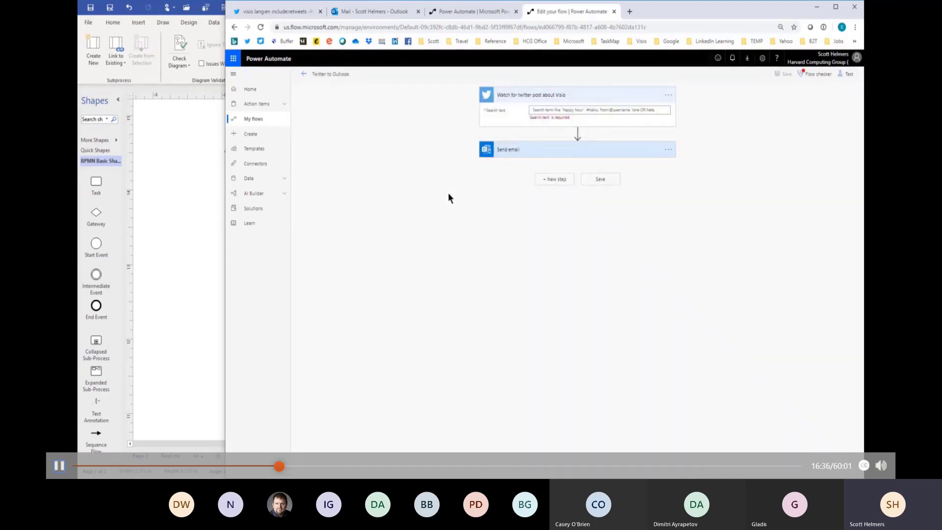
click(60, 466)
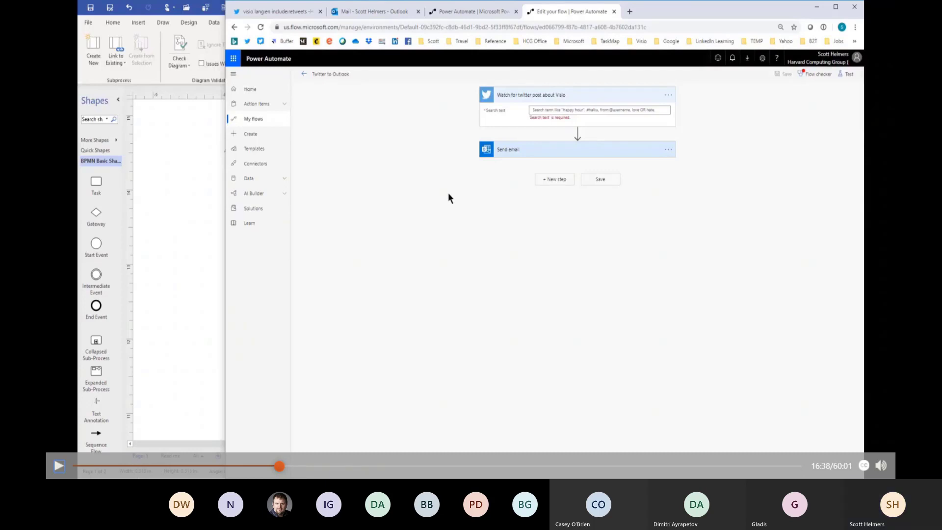
click(60, 466)
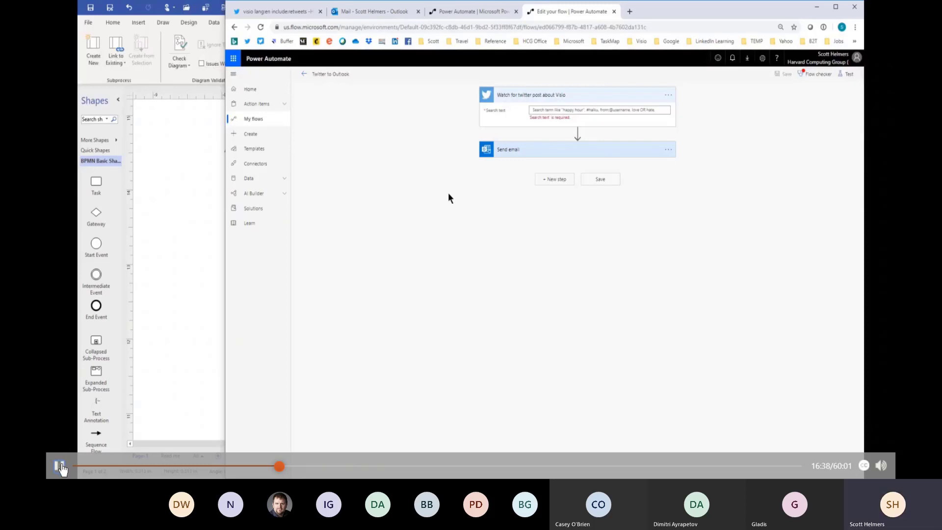
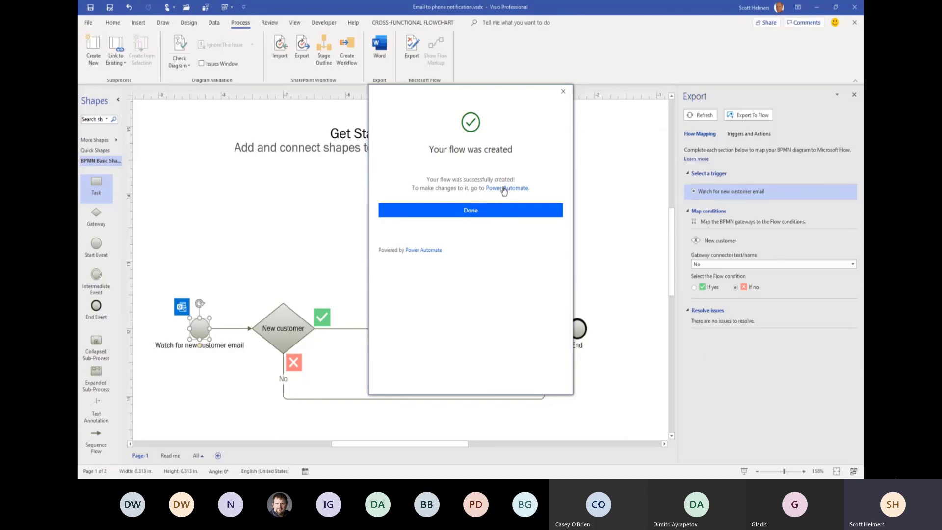
- Go to Power Automate from the flow creation dialog and open the Email to phone notification flow for editing
click(504, 189)
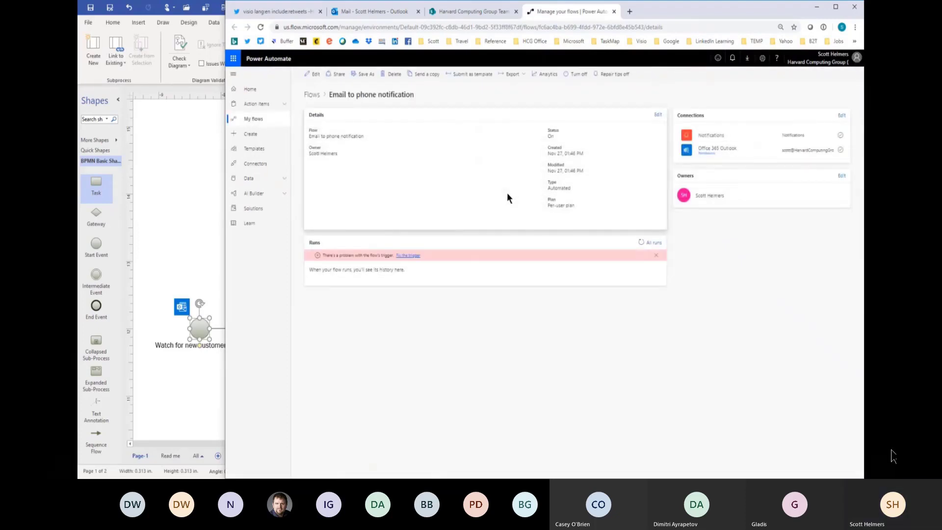
click(315, 76)
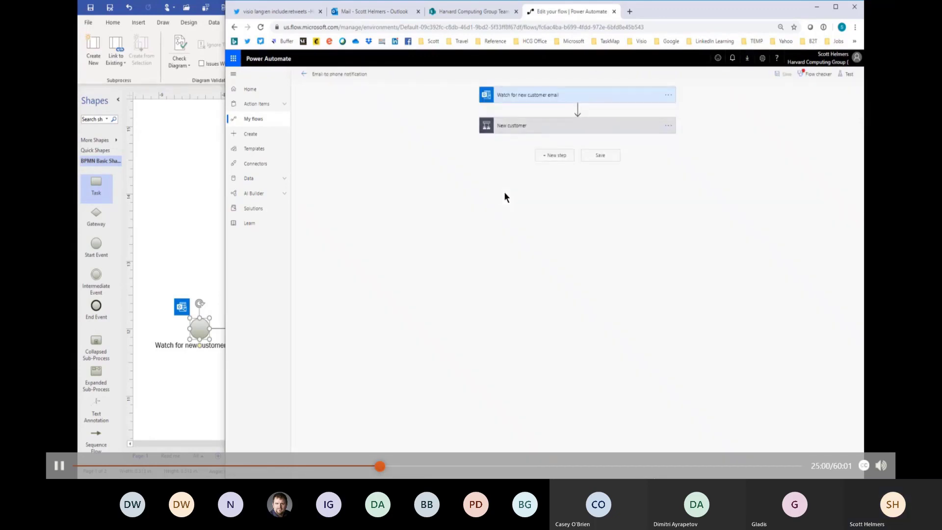
- Set the Watch for new customer email trigger's folder to Inbox and expand the New customer condition
click(541, 100)
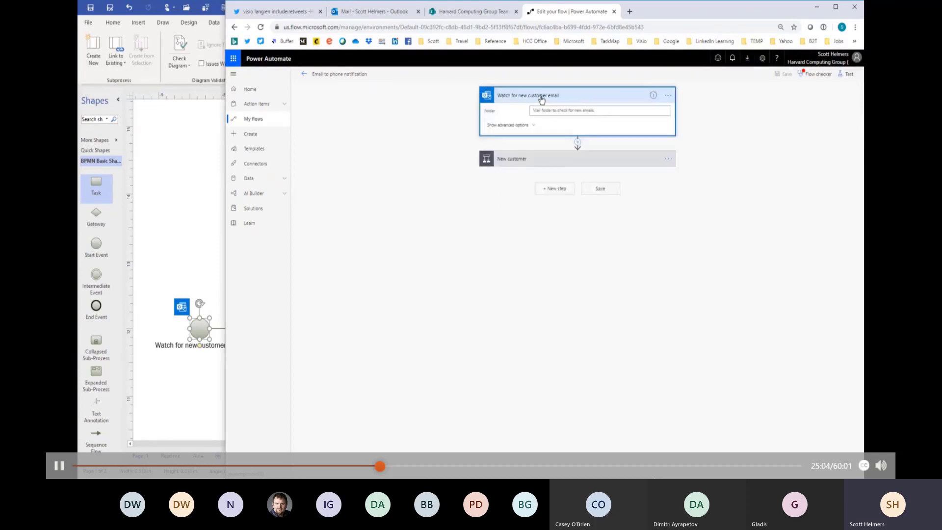
click(665, 113)
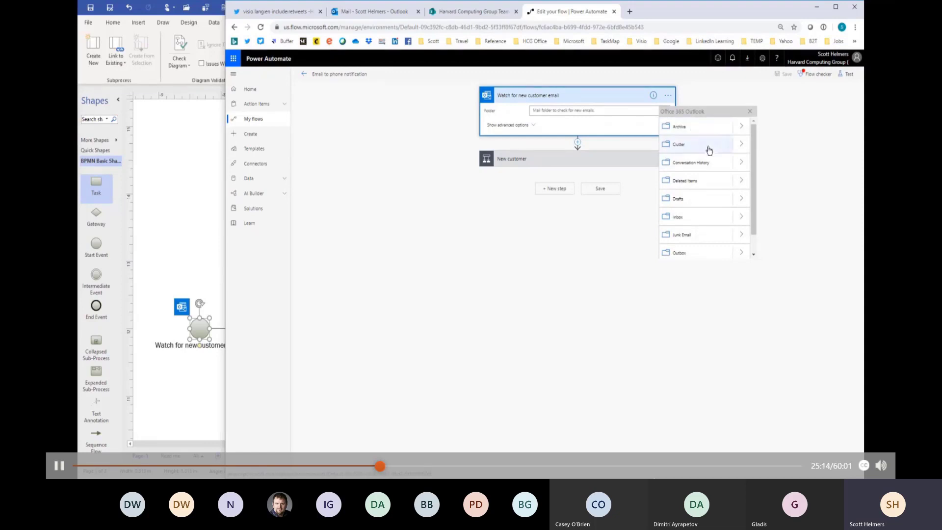
click(679, 219)
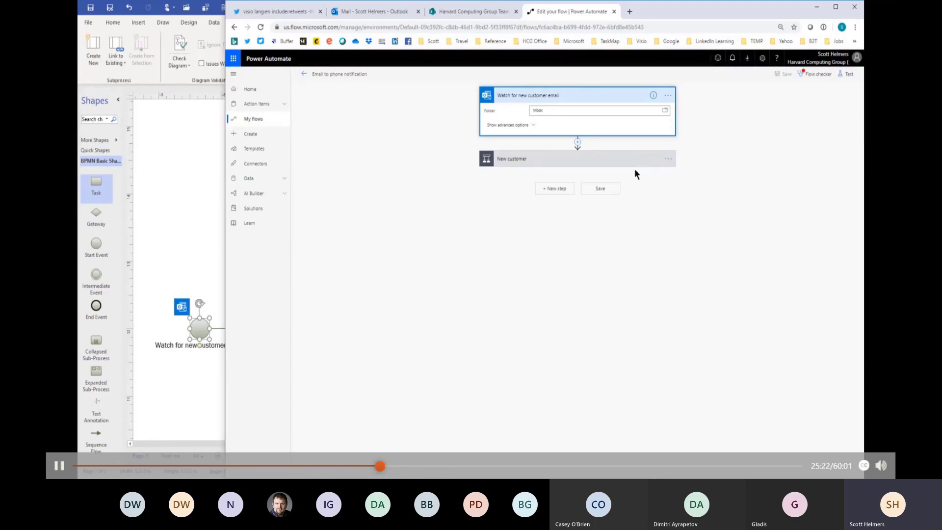
click(556, 163)
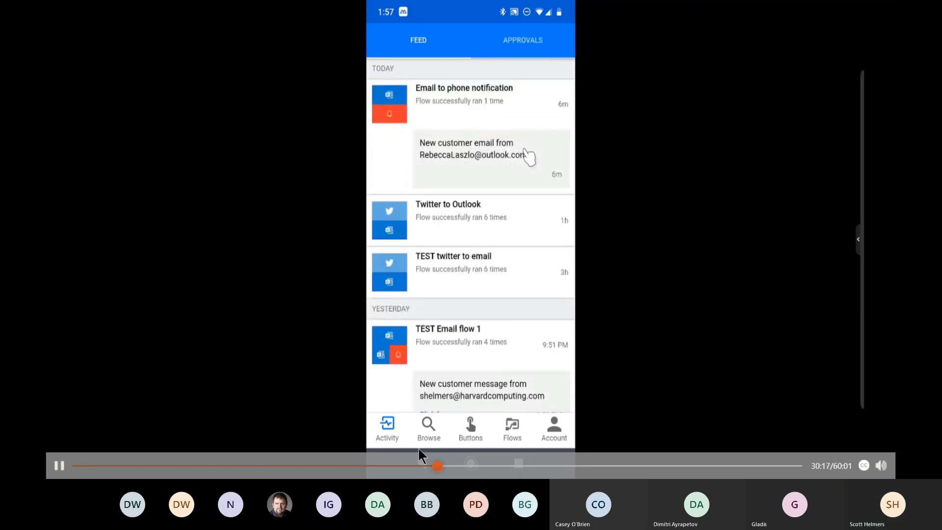
click(58, 467)
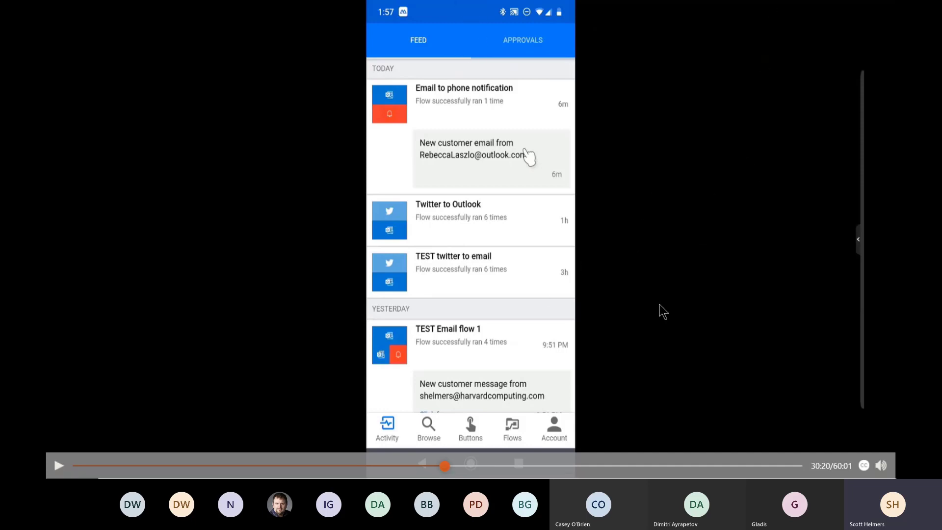
key(alt+Tab)
key(alt+Tab)
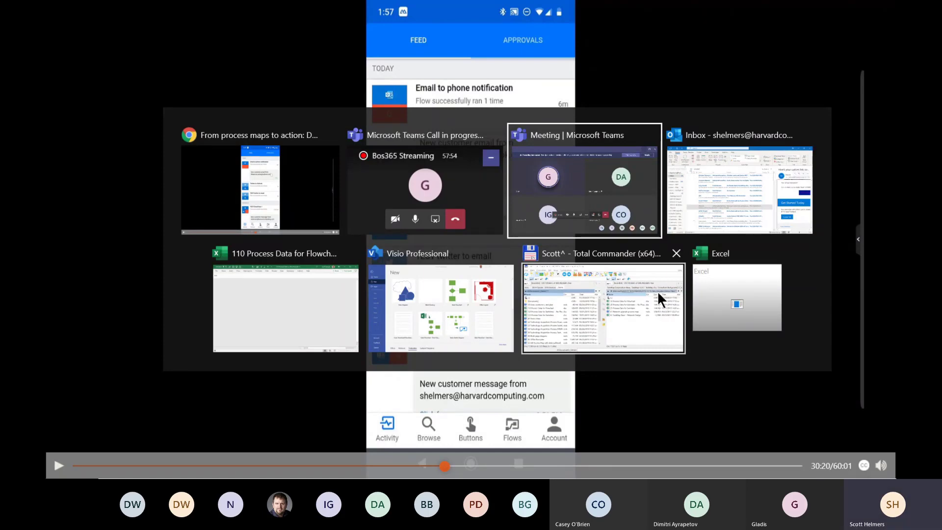
key(alt+Tab)
key(alt+Tab)
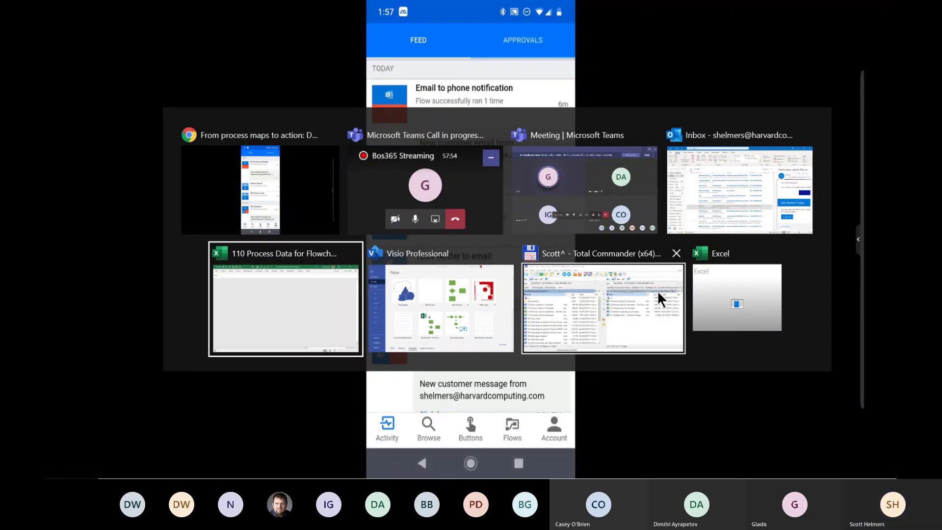
key(alt+shift+Tab)
key(alt+shift+Tab)
key(alt+shift+Tab)
key(alt+shift+Tab)
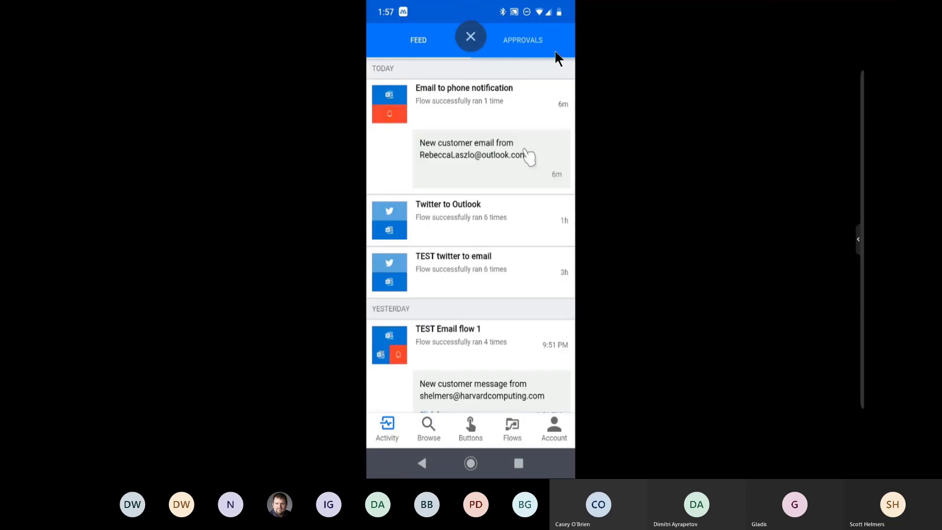
- Leave the full-screen video and open the PO Process flow for editing in Power Automate
click(474, 43)
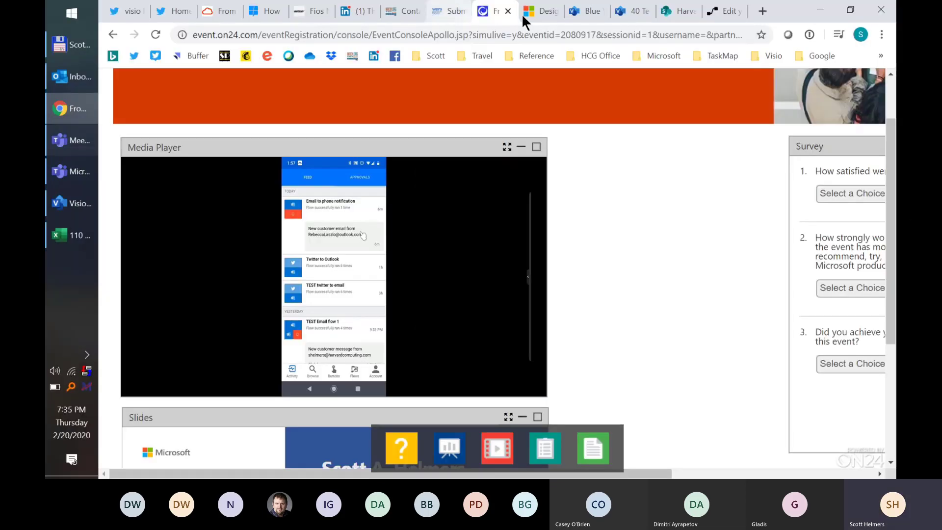
click(723, 7)
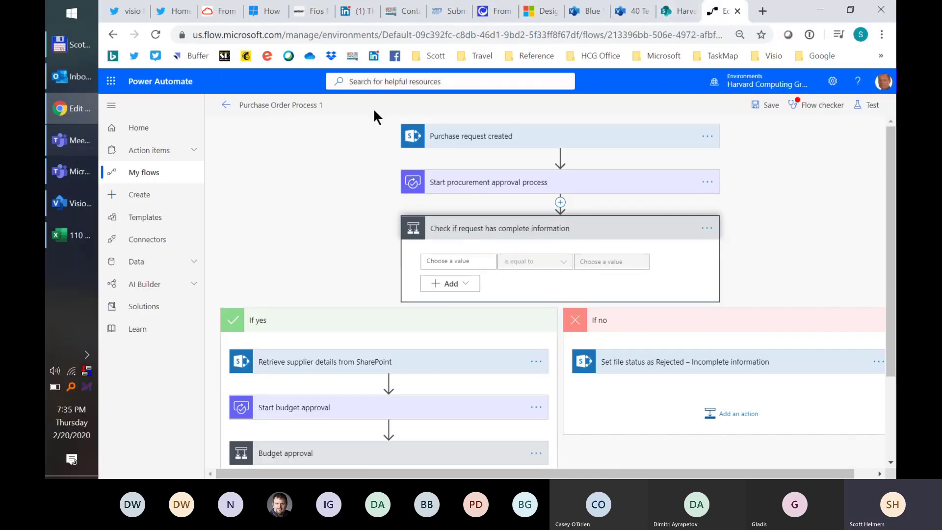
click(146, 175)
click(564, 134)
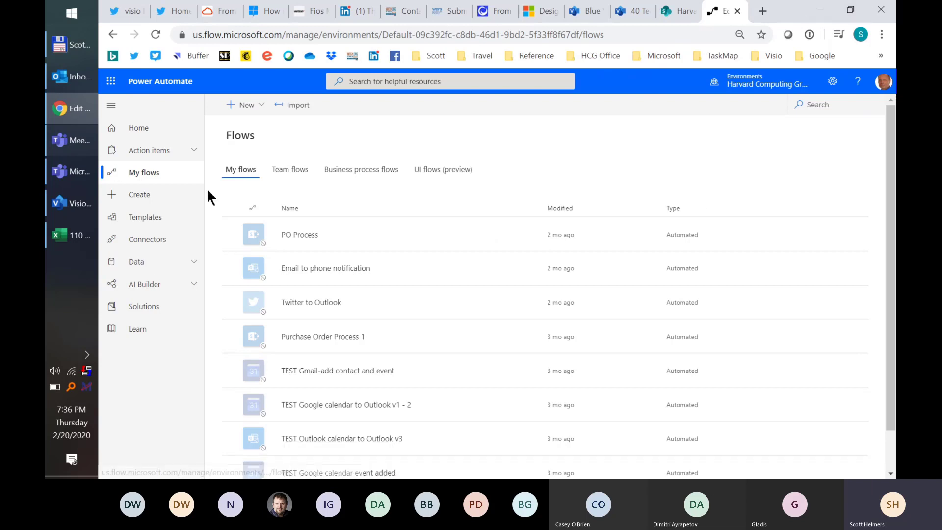
click(345, 242)
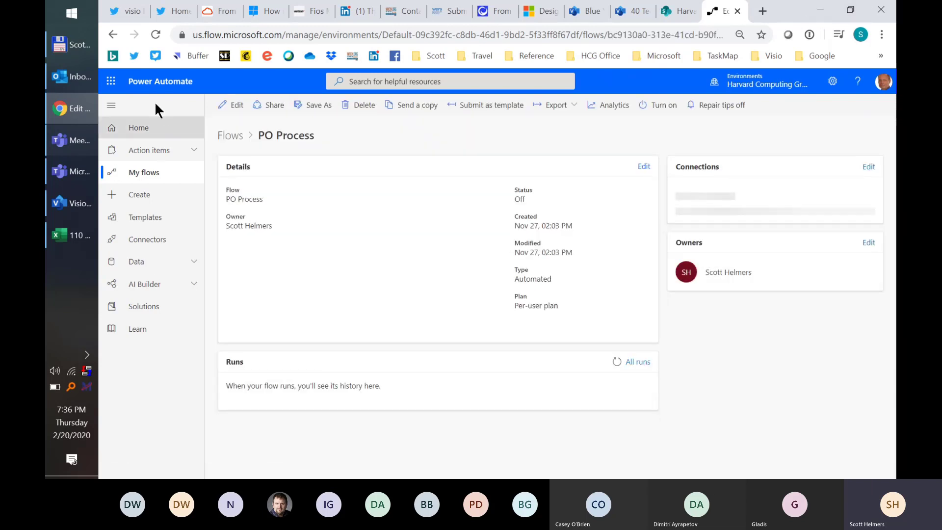
click(233, 107)
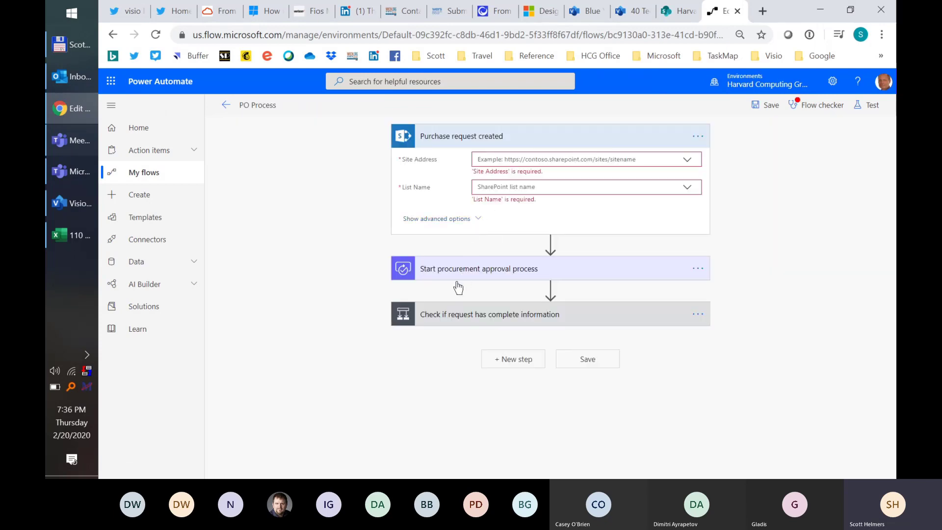
- Expand the Check if request has complete information condition and examine the actions in its If yes and If no branches
click(445, 317)
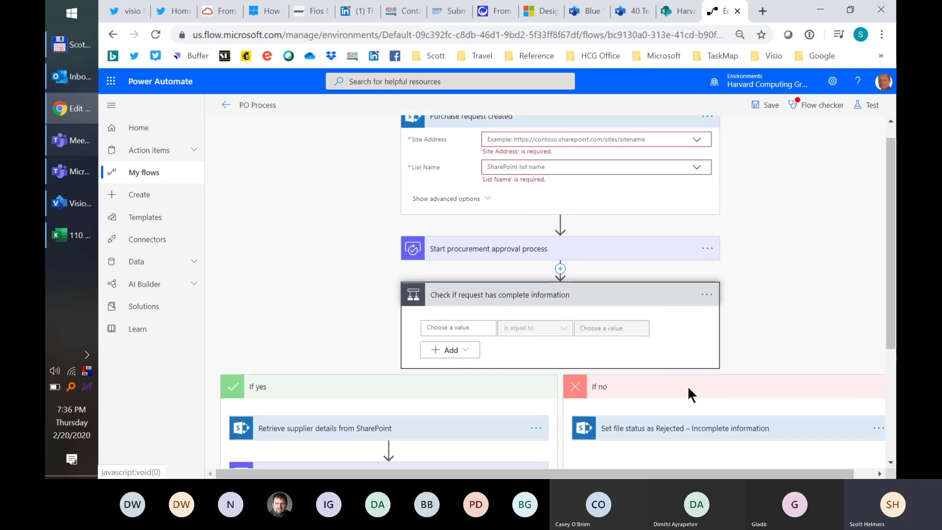
scroll(688, 385, down, 4)
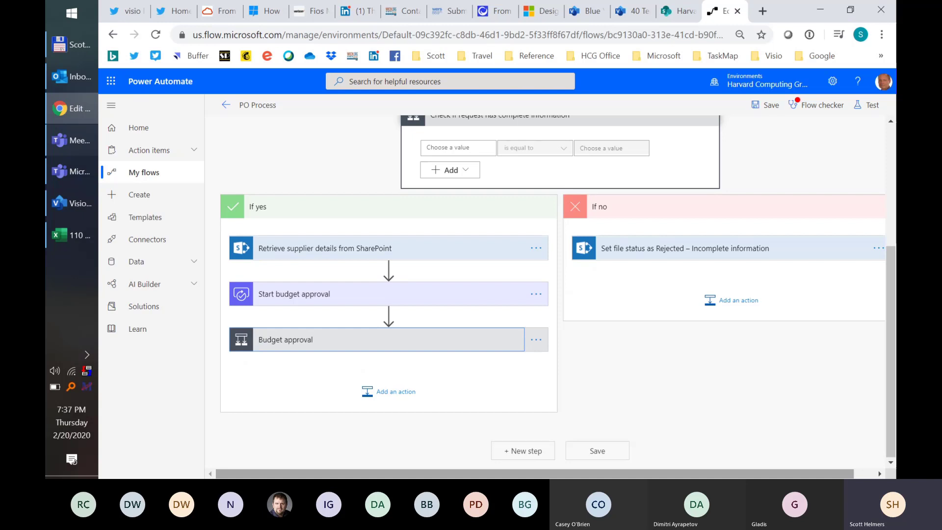
scroll(316, 165, up, 3)
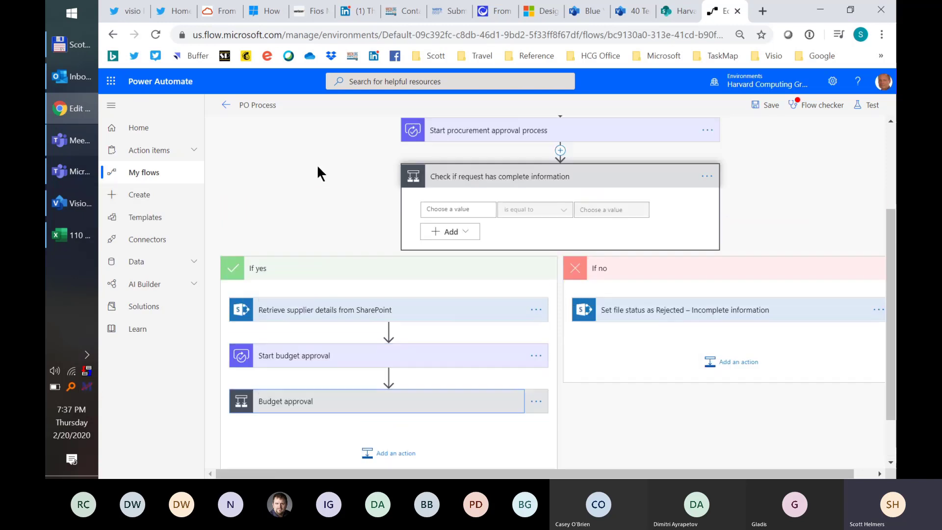
scroll(297, 203, up, 2)
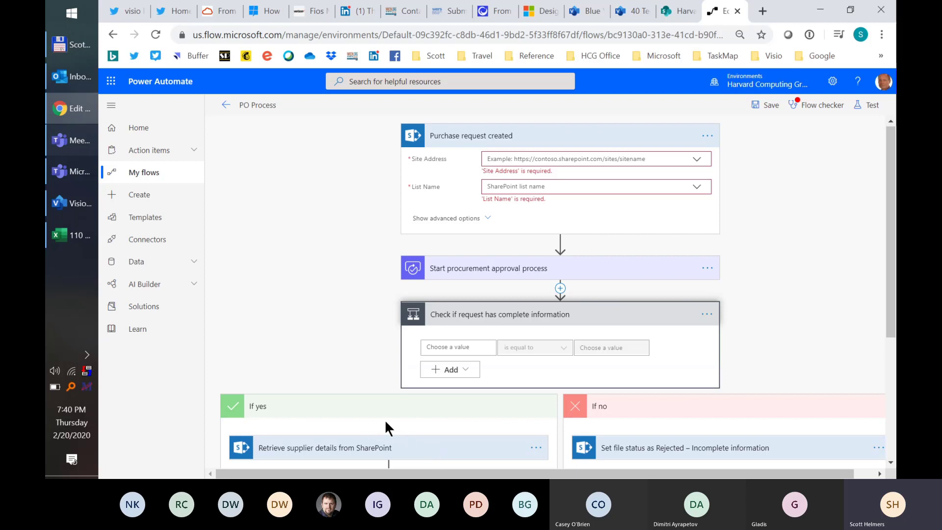
- Switch to Visio's new-drawing page and look through the templates in the Flowchart category
click(818, 7)
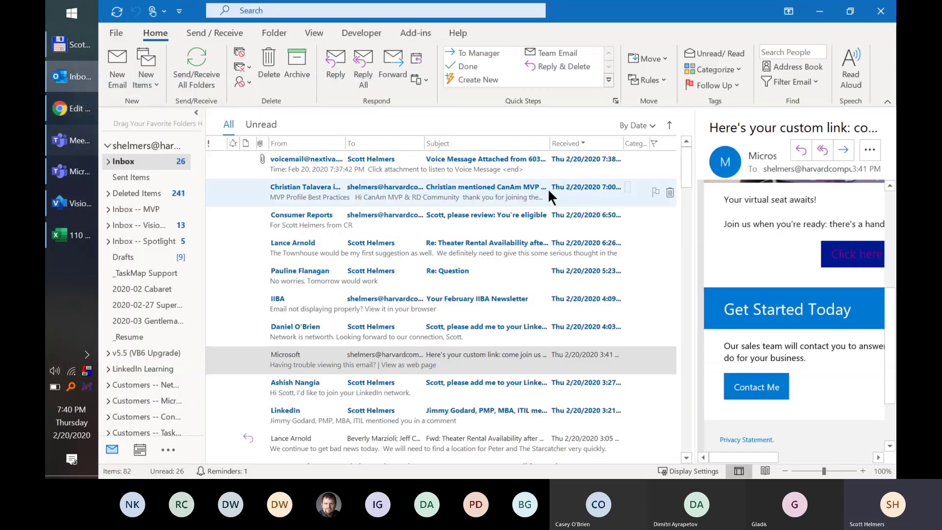
click(819, 11)
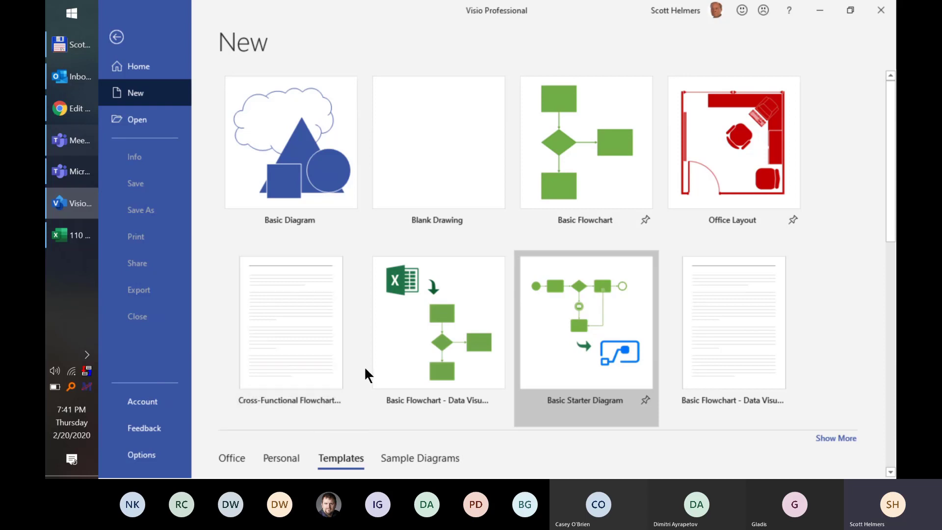
scroll(368, 370, down, 2)
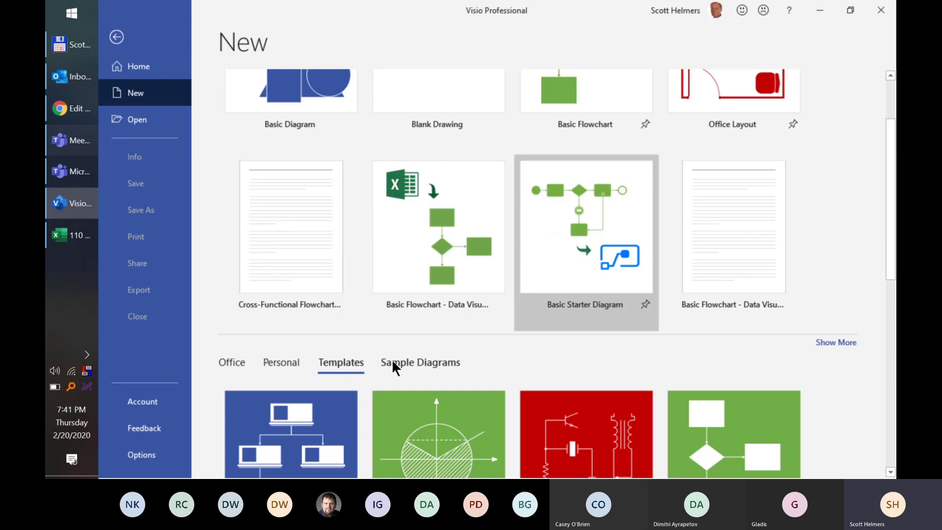
scroll(391, 358, down, 5)
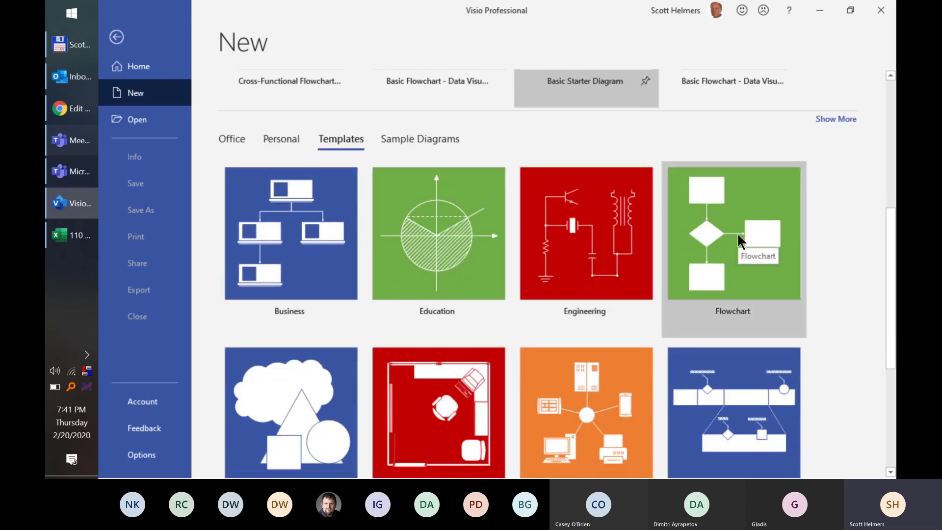
click(737, 233)
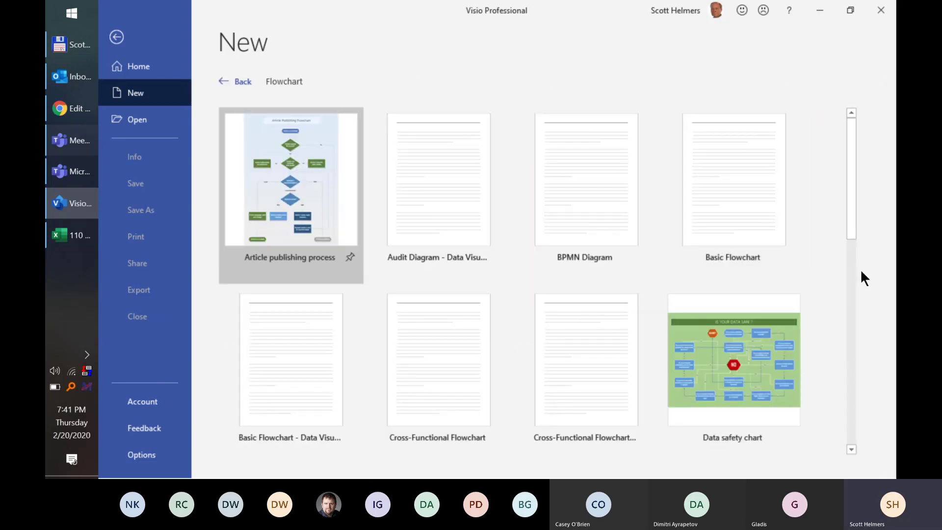
scroll(859, 275, down, 1)
scroll(854, 278, up, 1)
scroll(812, 231, down, 1)
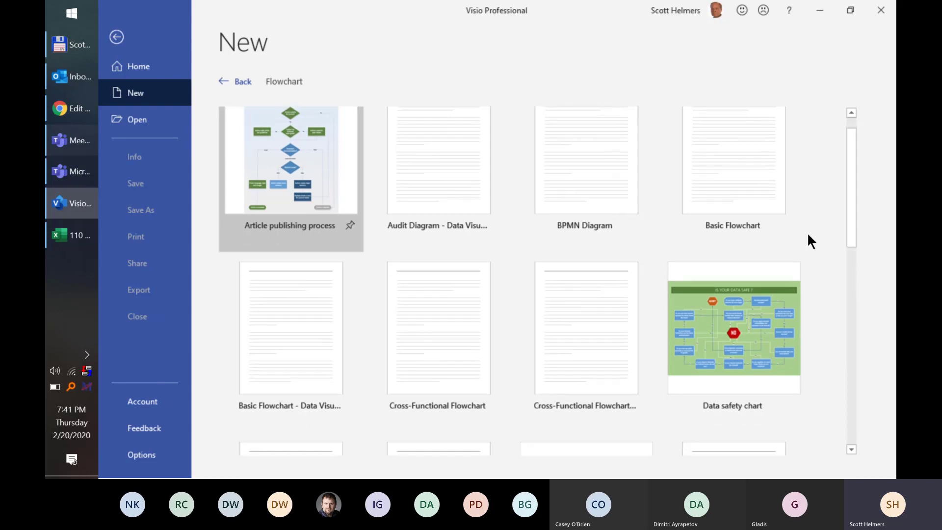
scroll(800, 228, up, 1)
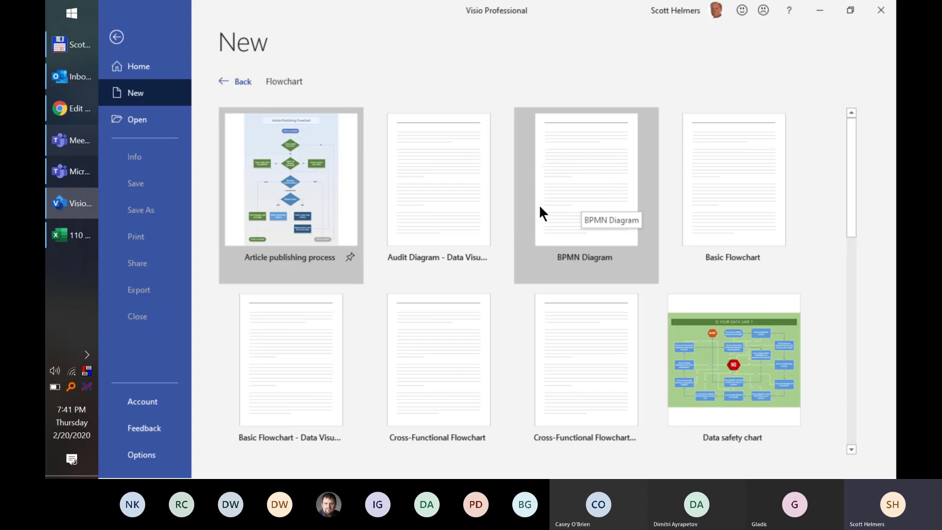
- Preview the Microsoft Flow Diagram template in the Flowchart category and close its preview
scroll(637, 275, down, 2)
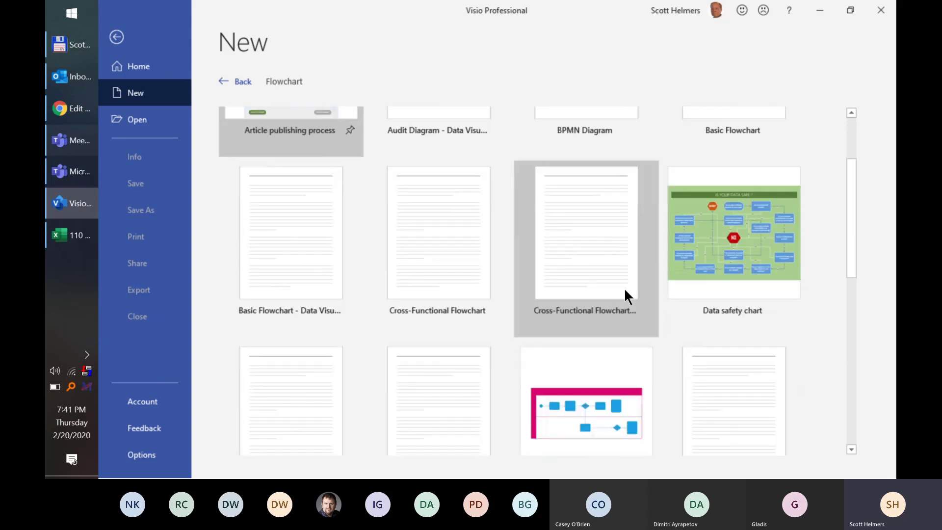
scroll(807, 338, down, 1)
scroll(800, 338, down, 1)
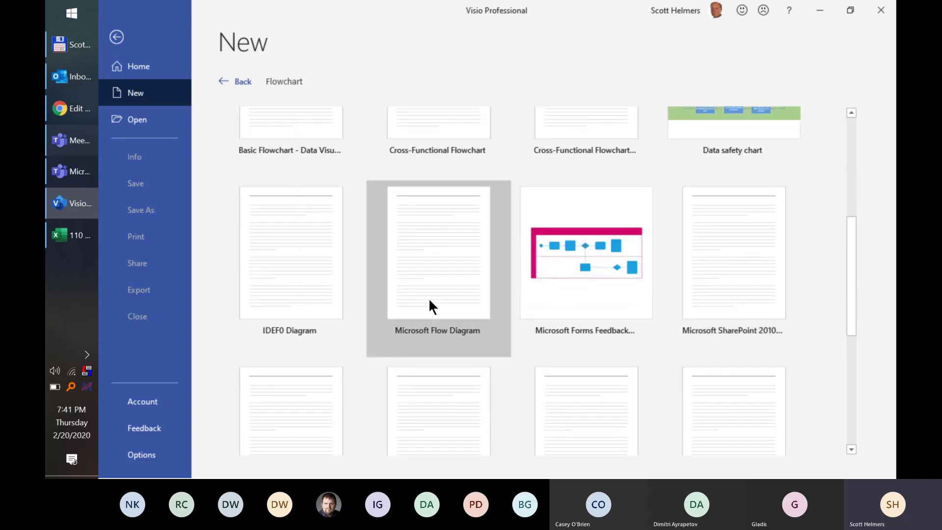
click(435, 264)
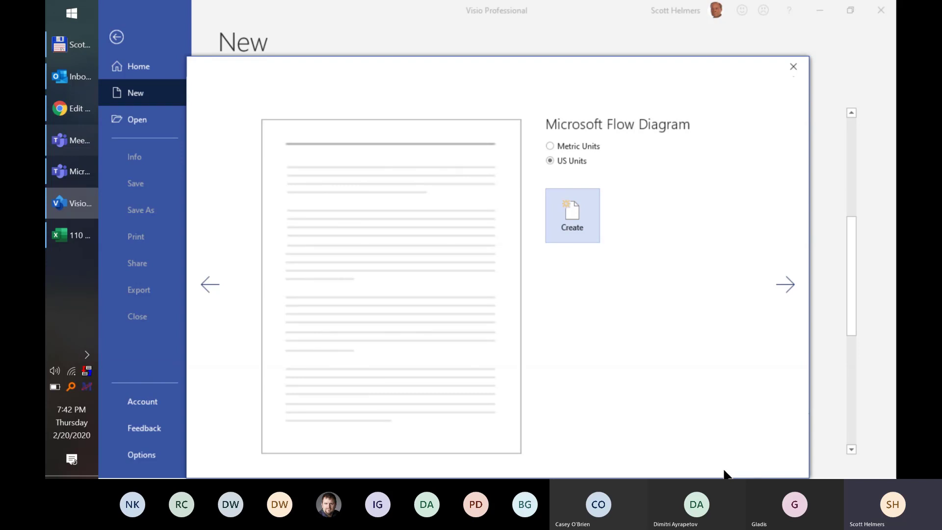
click(793, 74)
- Return to the main list of new drawing templates, view the Basic Starter Diagram template's details and close them
scroll(310, 191, up, 3)
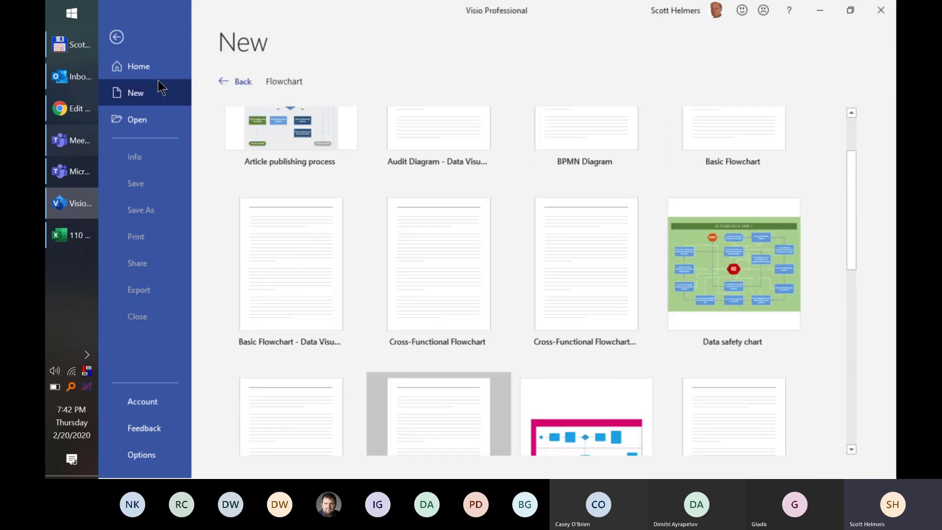
click(240, 81)
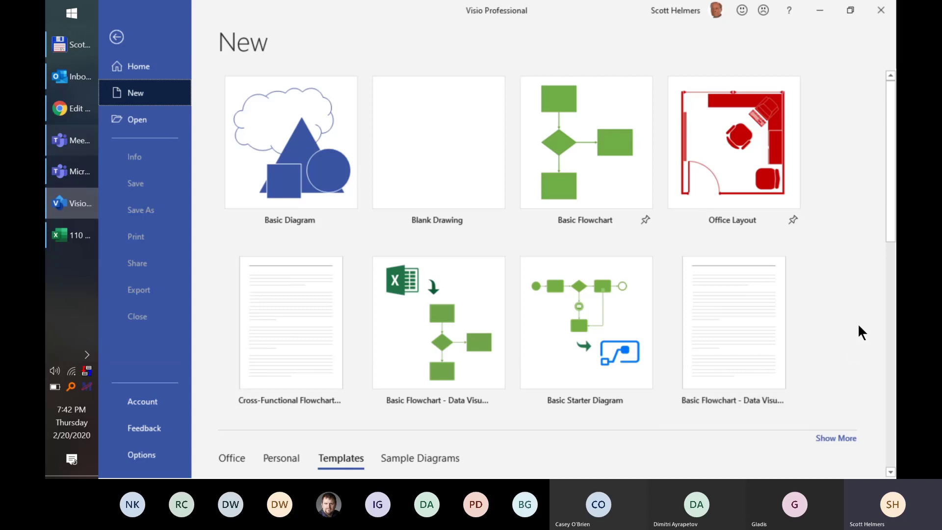
click(588, 352)
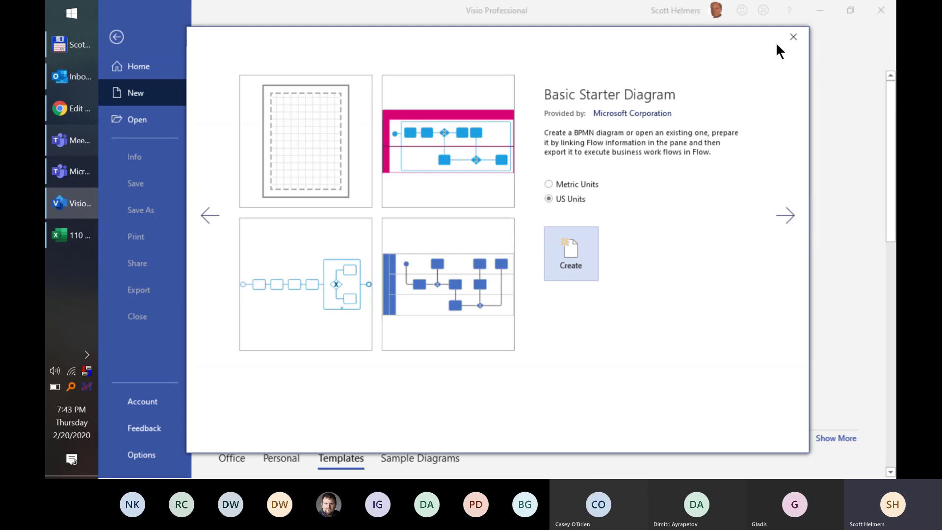
click(792, 36)
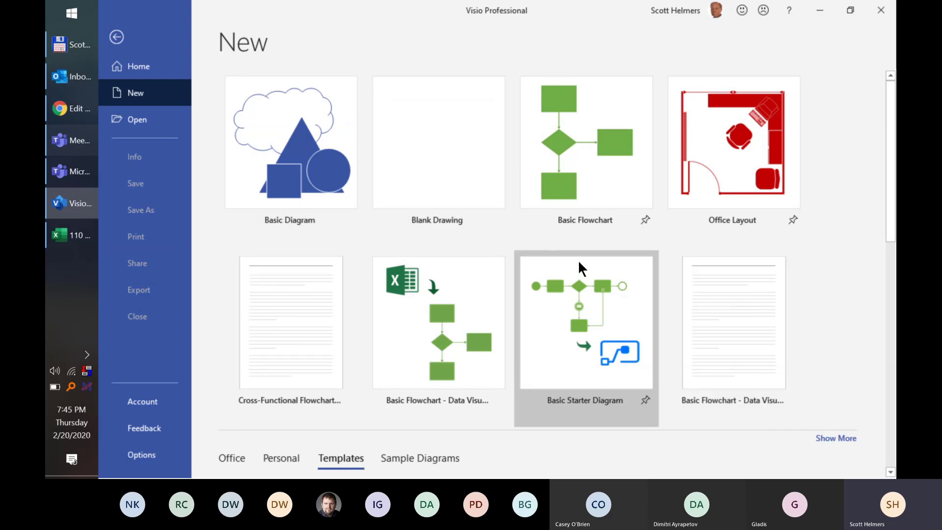
- Show the Office template collection and open the preview of the BPMN Diagram template
scroll(538, 220, down, 3)
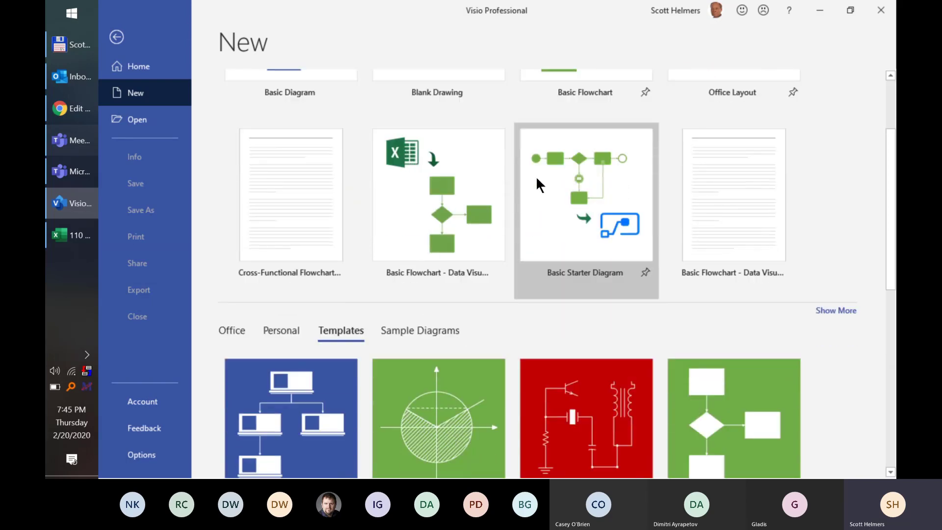
click(238, 328)
scroll(712, 337, up, 3)
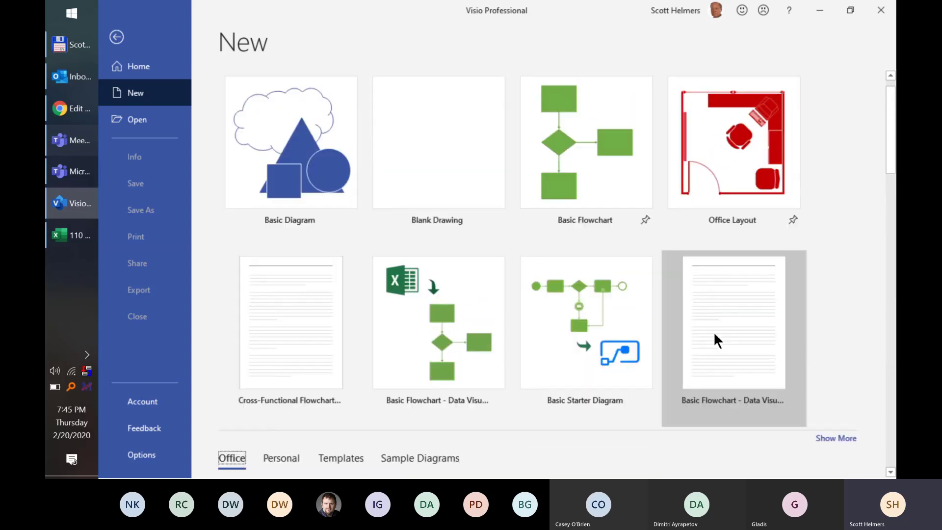
scroll(800, 304, down, 9)
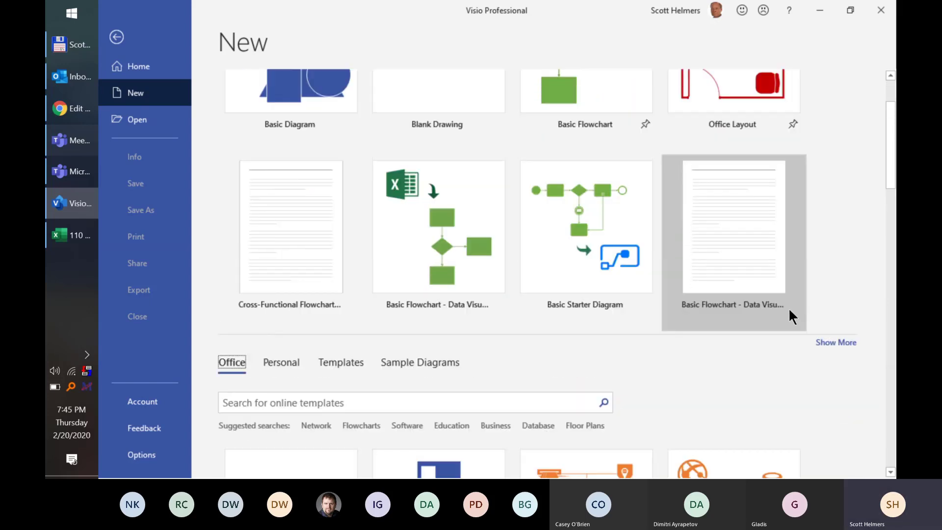
scroll(818, 321, down, 5)
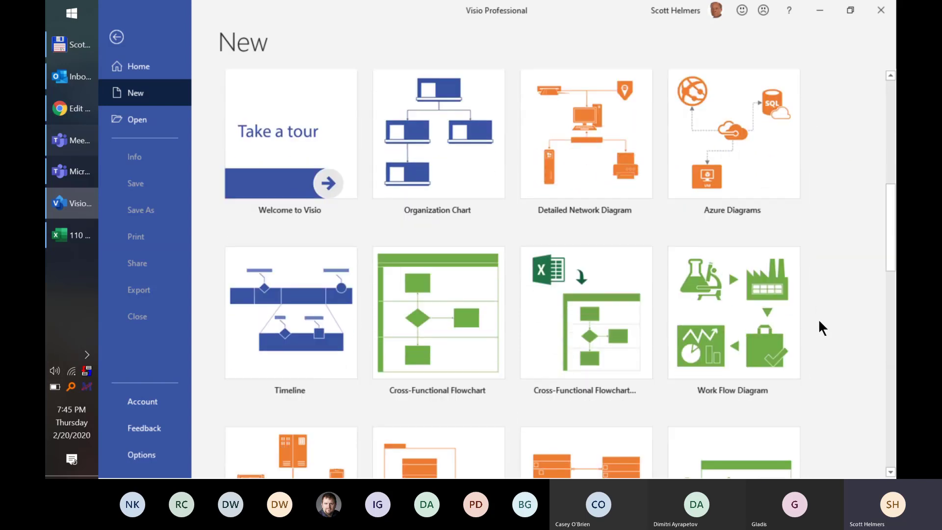
scroll(819, 321, down, 7)
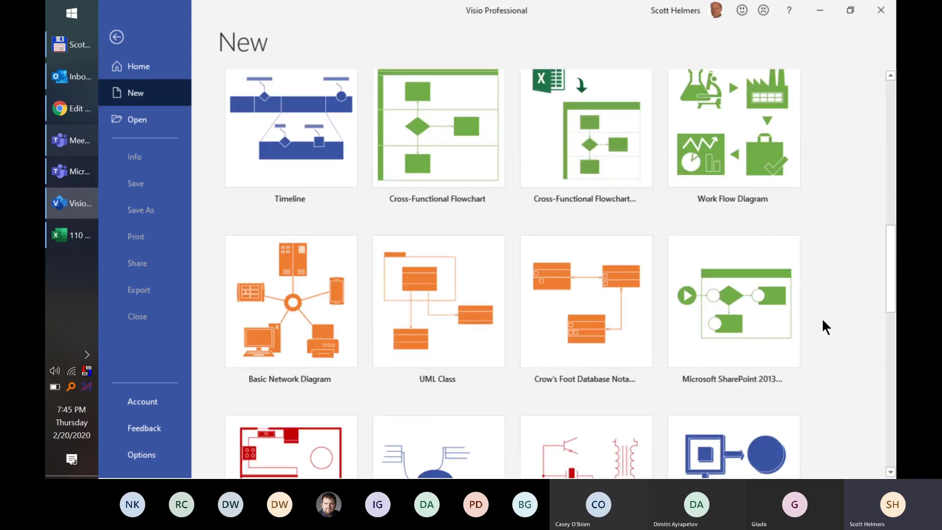
scroll(819, 317, down, 7)
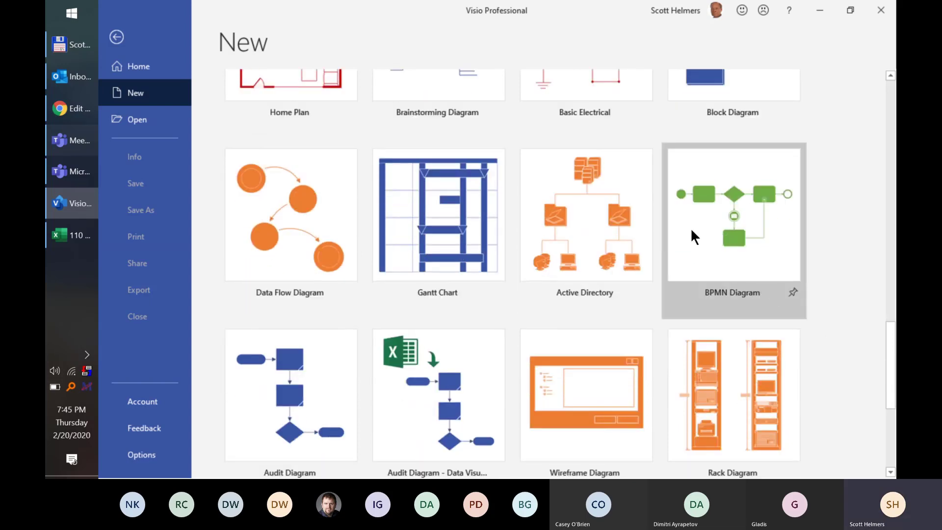
click(749, 314)
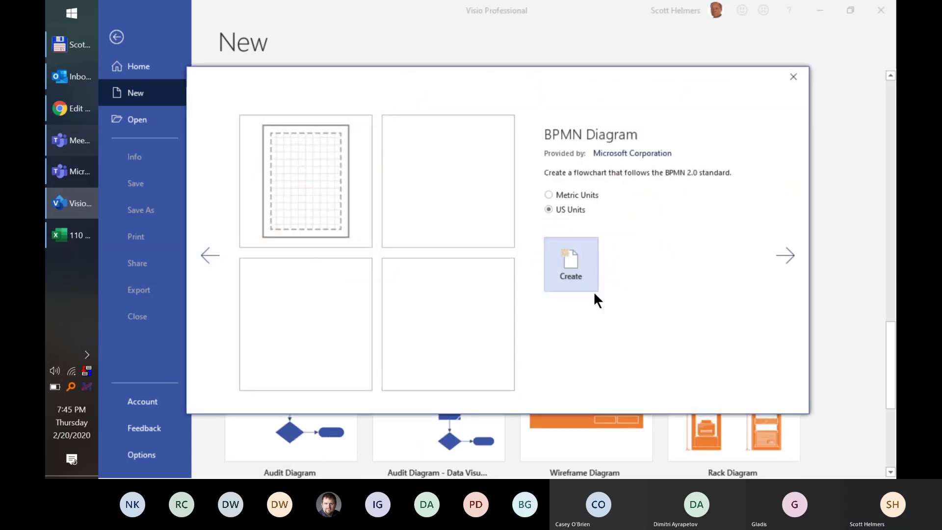
- Create a new drawing from the blank BPMN Diagram variant in US Units
click(436, 219)
click(789, 80)
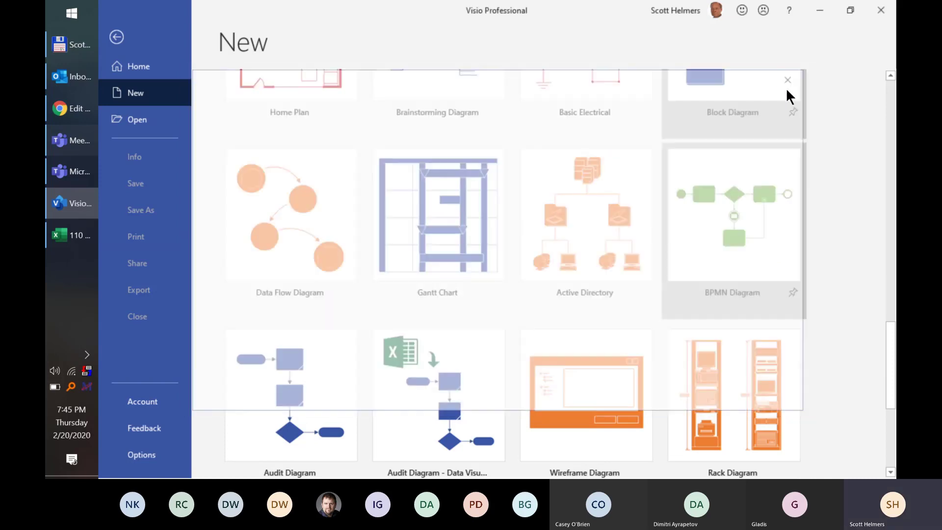
click(445, 285)
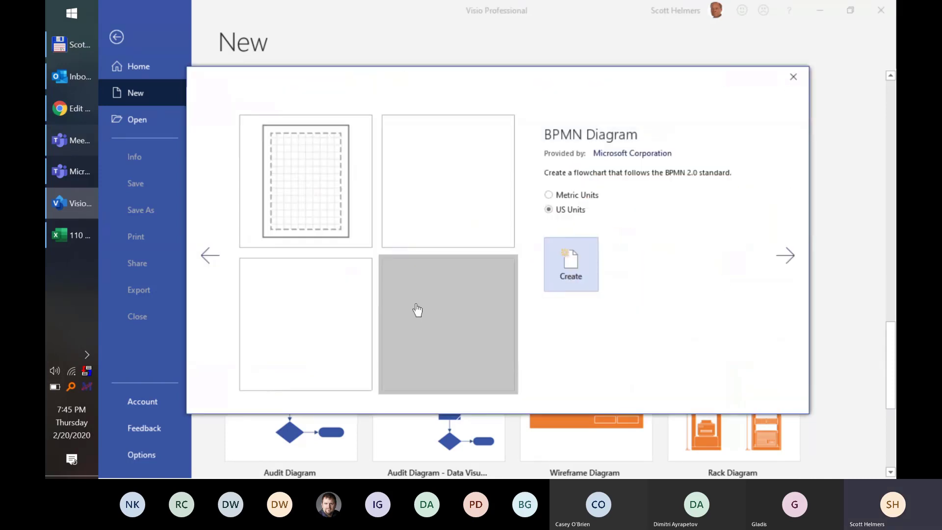
click(427, 314)
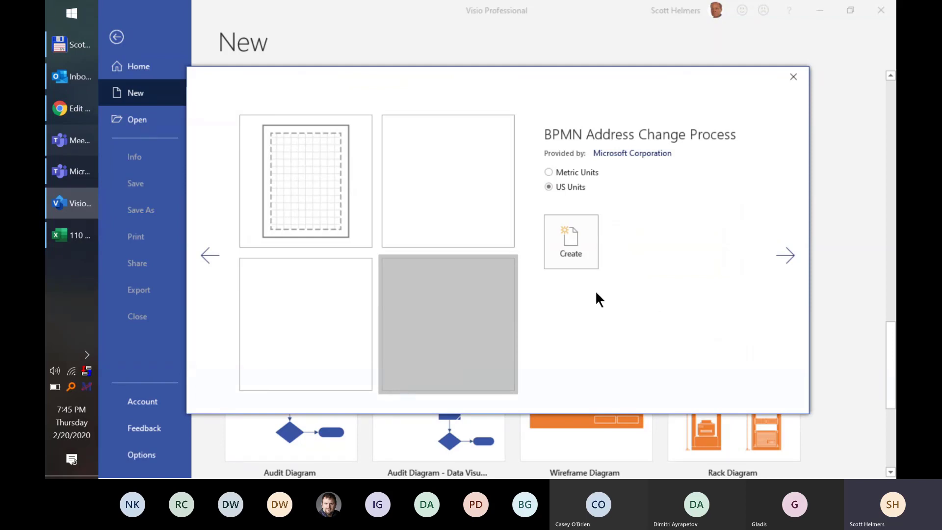
click(314, 208)
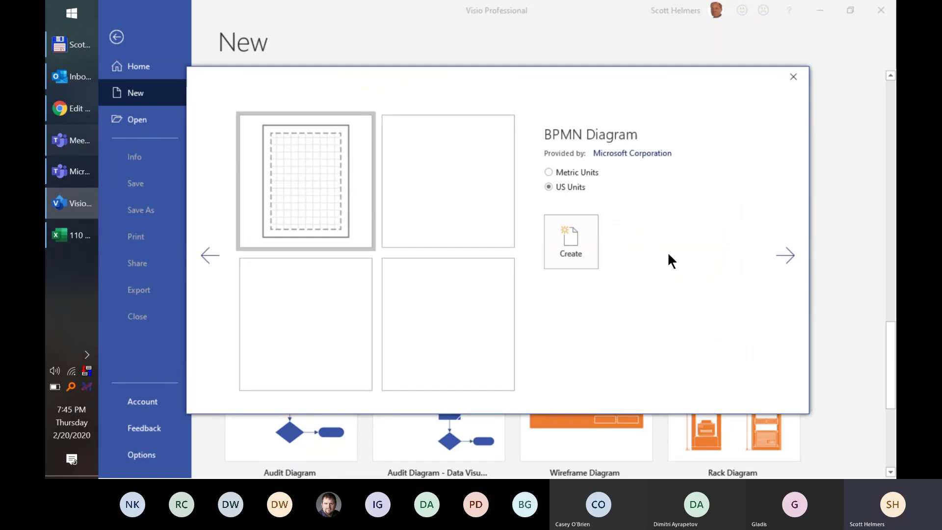
click(571, 241)
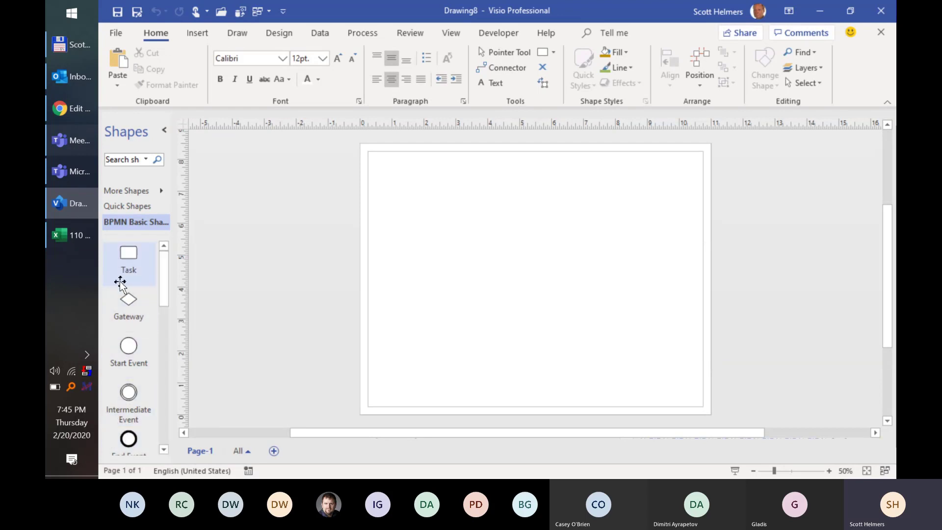
- Place a Start Event shape about 1.6 in across and 5.8 in up the page
drag(123, 345, 409, 229)
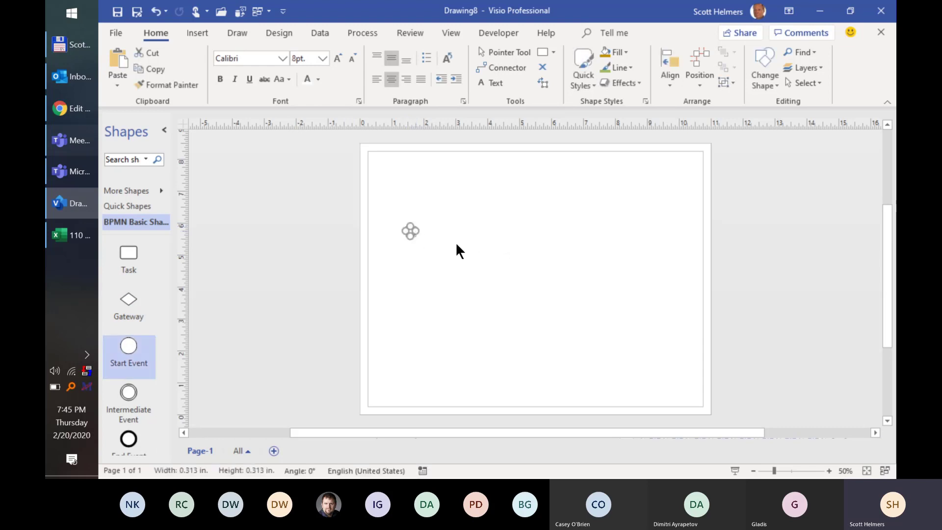
scroll(472, 252, up, 5)
scroll(637, 301, right, 3)
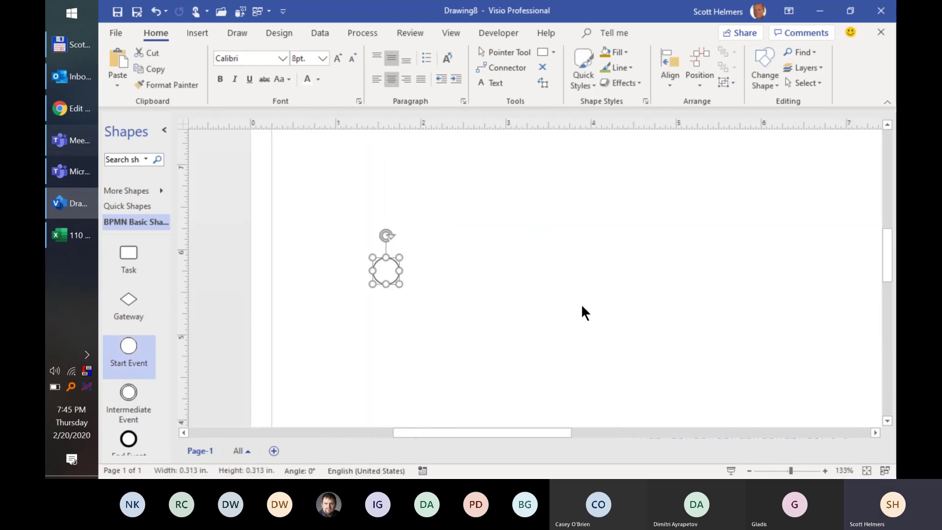
scroll(582, 303, right, 2)
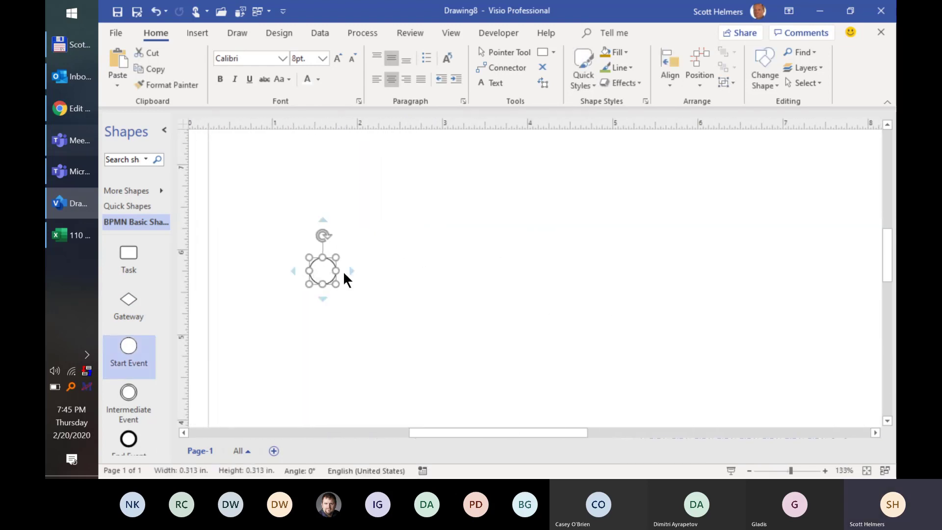
- Add three Task shapes in a row to the right of the Start Event, each auto-connected to the preceding shape
mouse_move(352, 270)
click(367, 251)
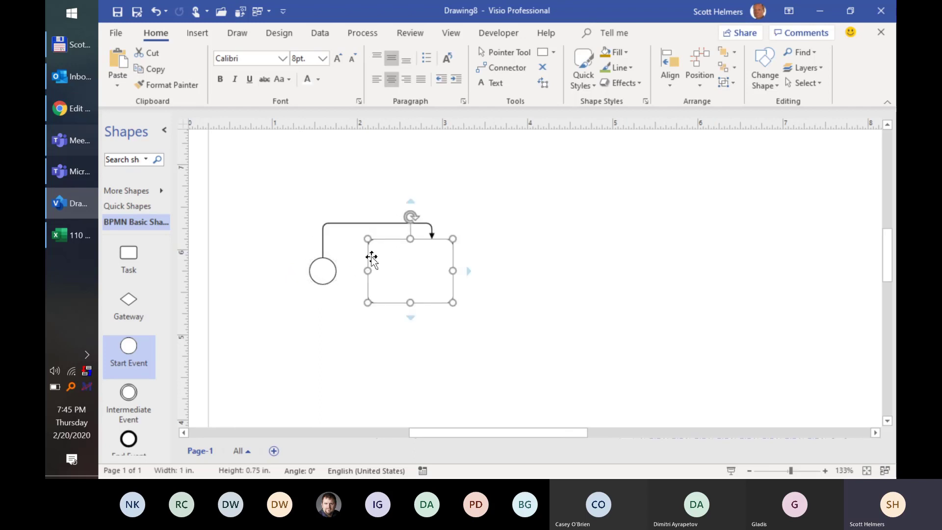
mouse_move(468, 271)
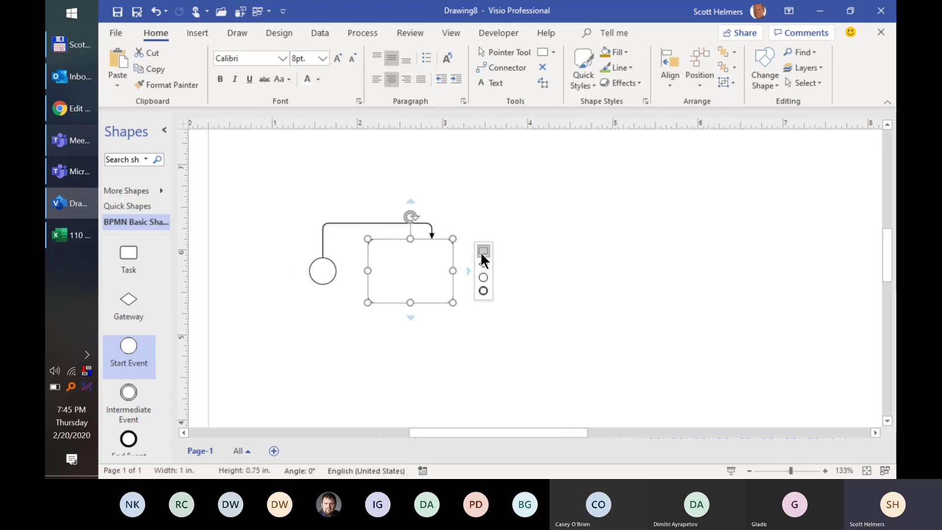
click(481, 251)
mouse_move(586, 271)
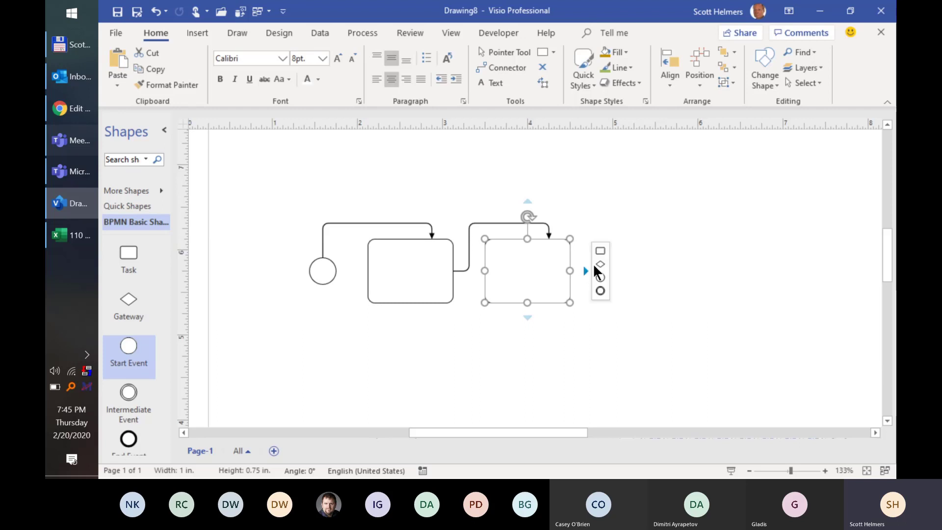
click(600, 252)
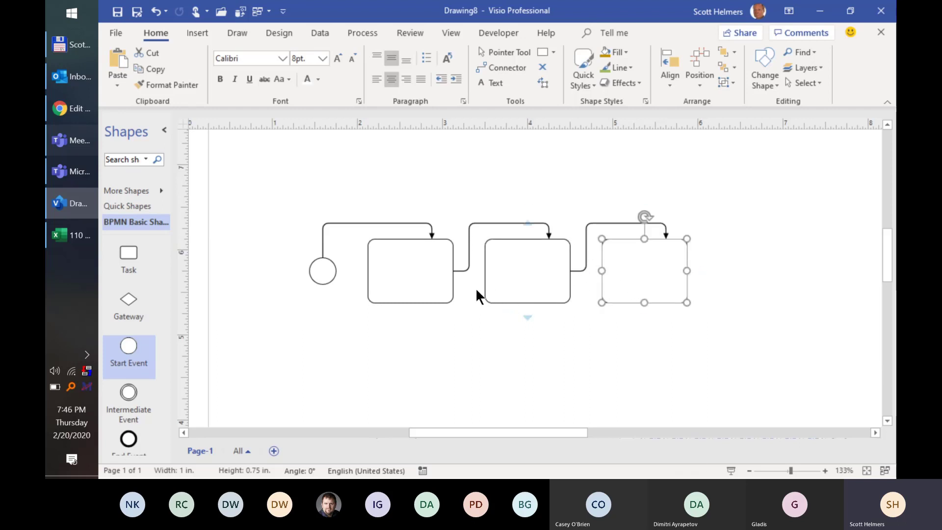
- Reattach the first two connectors at facing side points so they run straight from the Start Event through the first task to the second
click(338, 225)
drag(323, 257, 337, 270)
drag(432, 239, 368, 271)
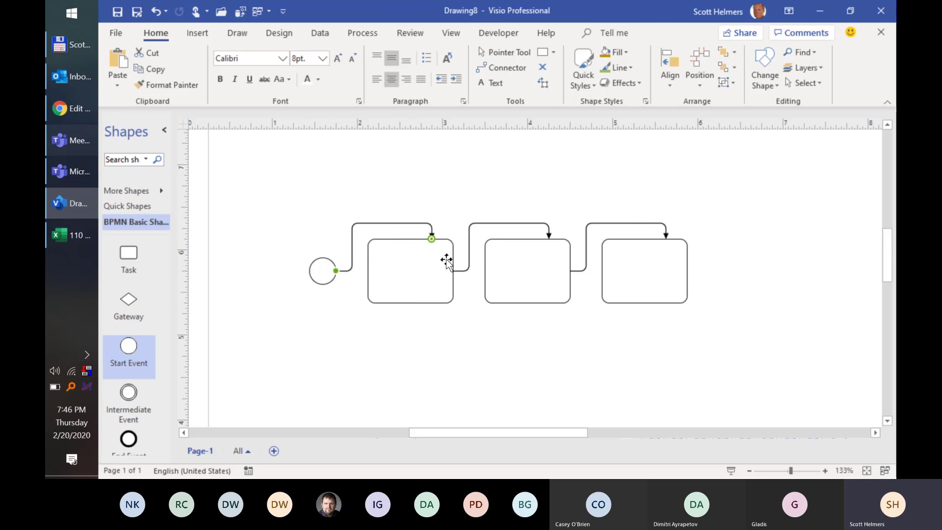
click(550, 234)
drag(551, 236, 485, 271)
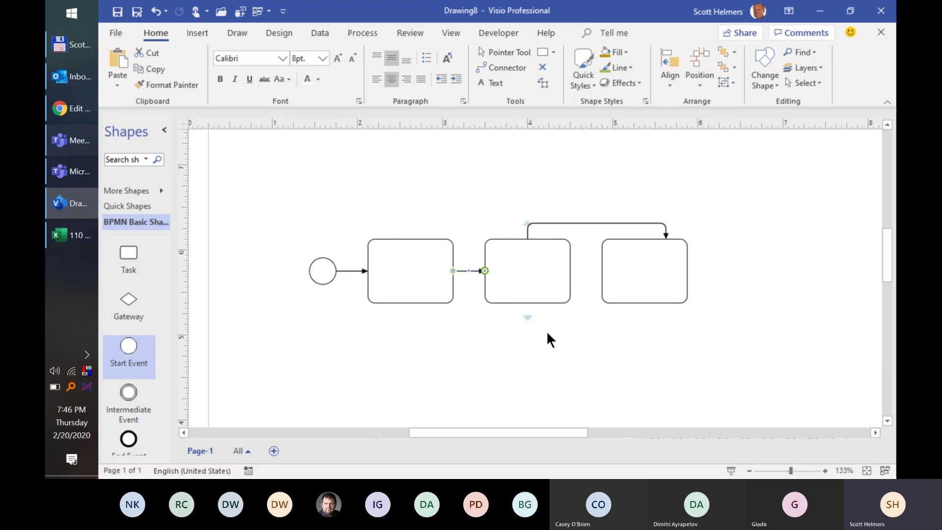
click(528, 226)
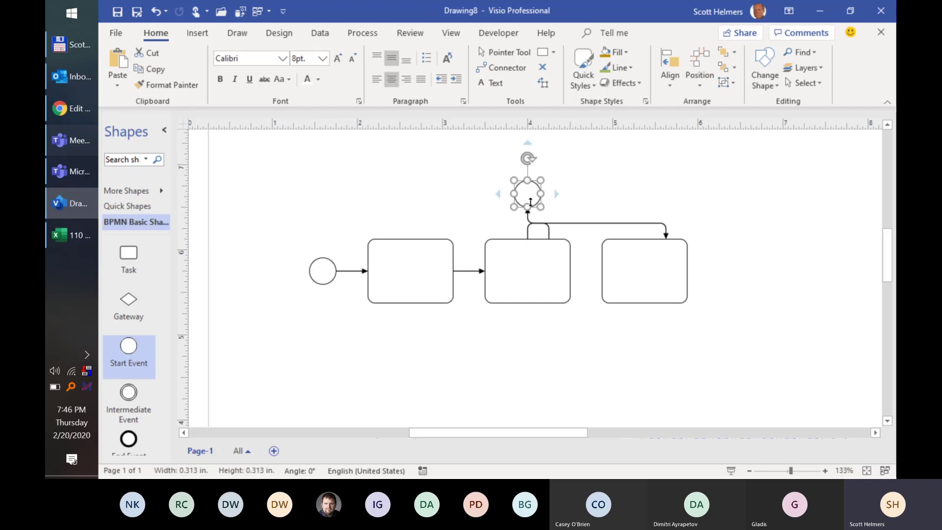
key(Delete)
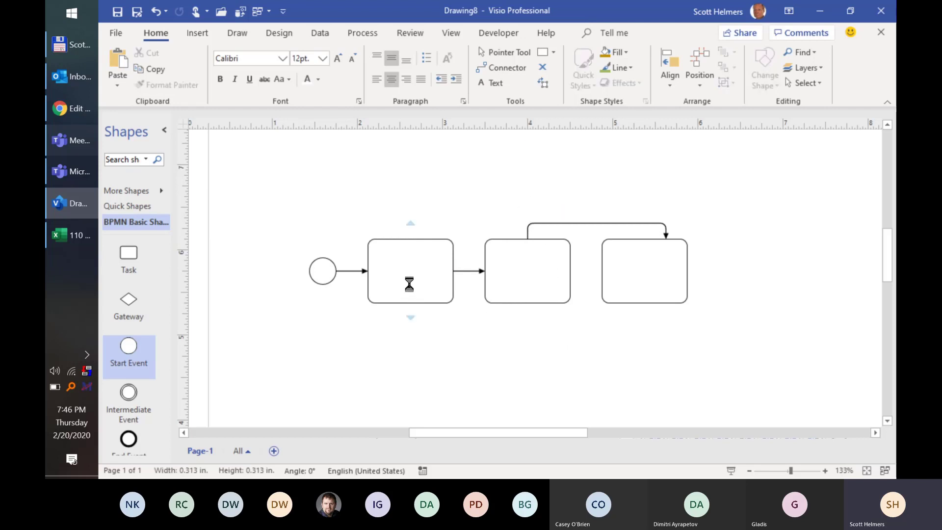
- Label the first task "as varevgrag" and the second task "Sdgsvrvsdr g"
click(417, 290)
text(as varevgrag)
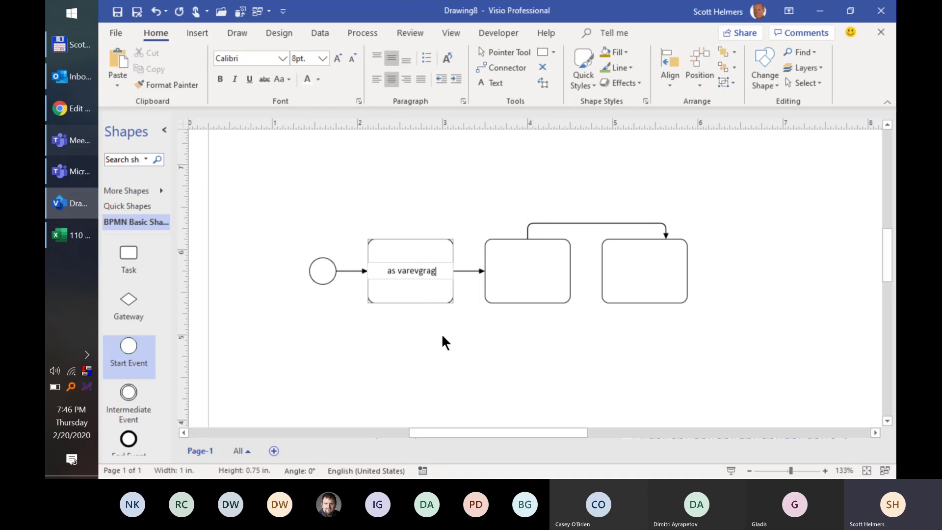
click(340, 288)
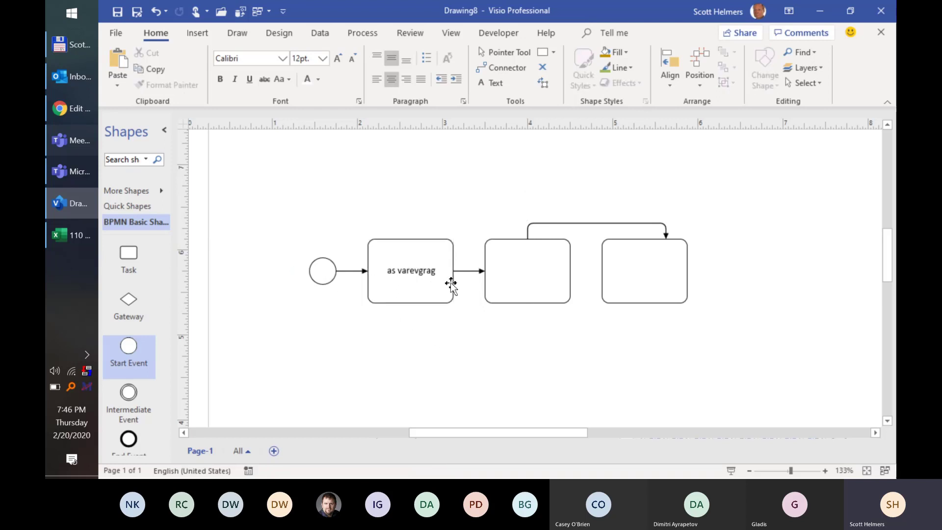
click(529, 290)
text(Sdgsvrvsdr g)
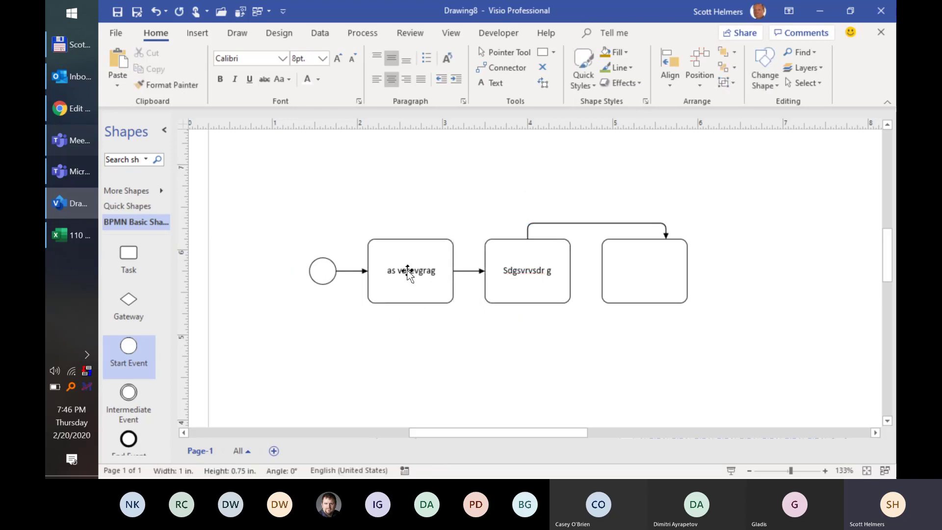
- Set the loop attribute of the first task, "as varevgrag", to Standard
right_click(406, 255)
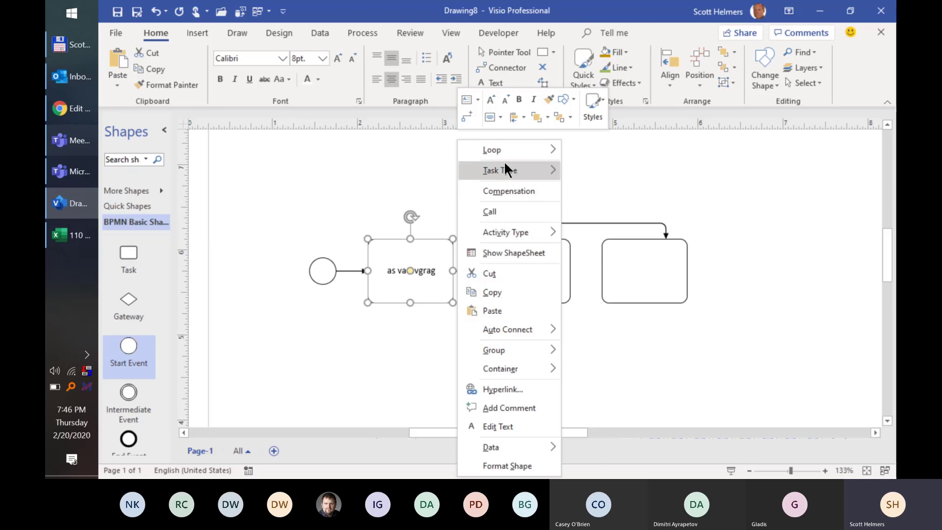
mouse_move(511, 149)
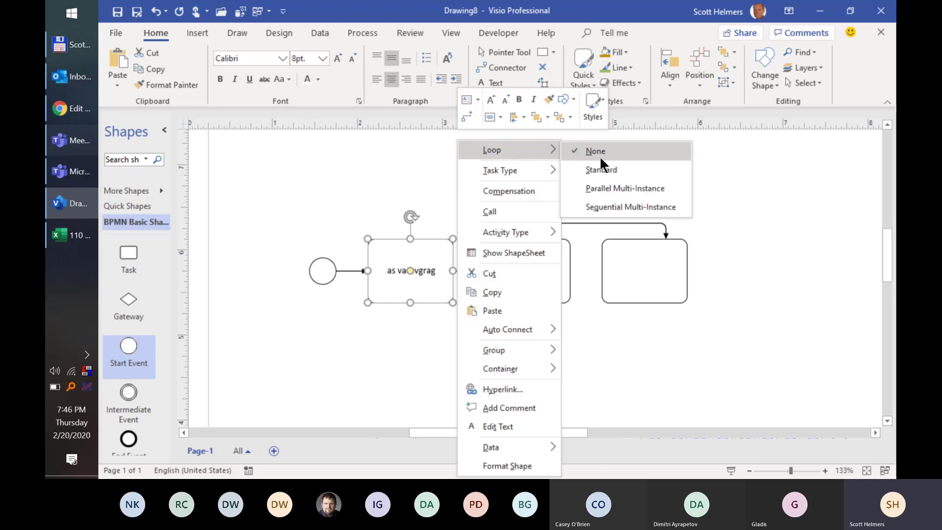
click(607, 168)
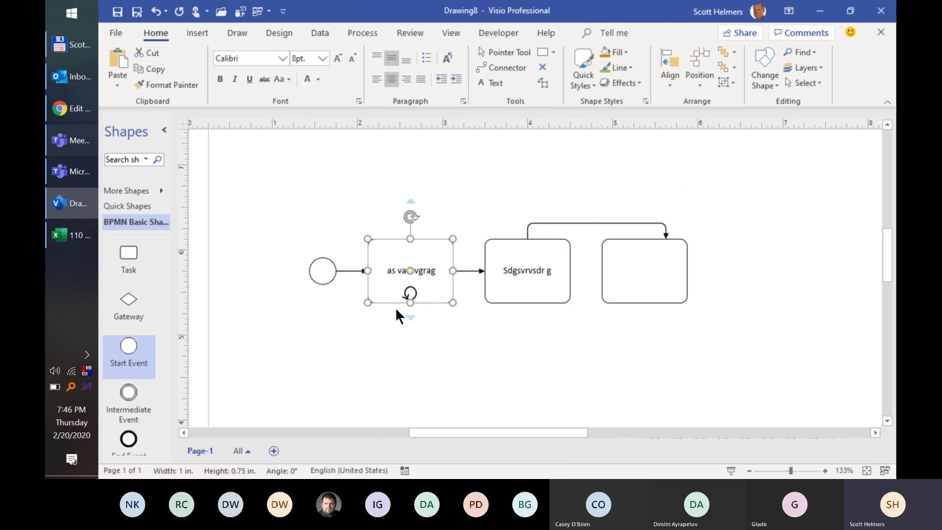
- Set the task type of the second task, "Sdgsvrvsdr g", to Service
click(499, 286)
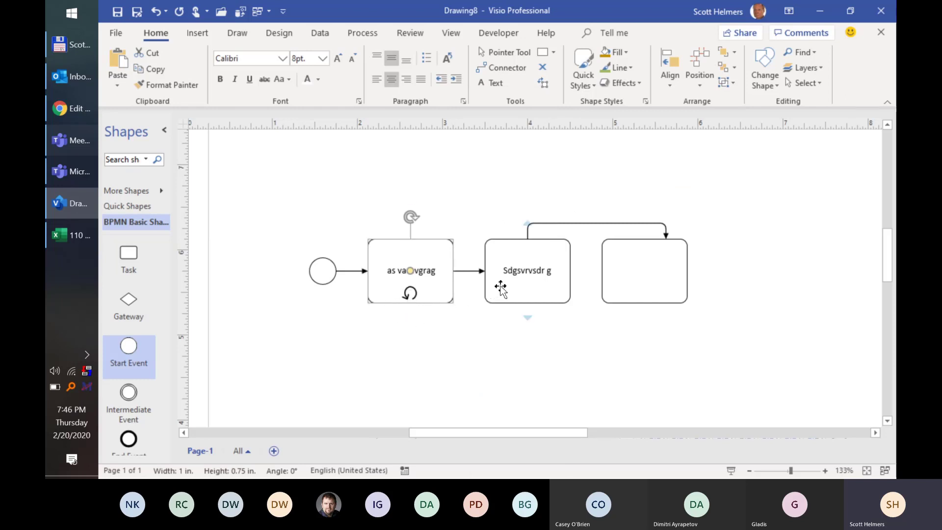
right_click(511, 260)
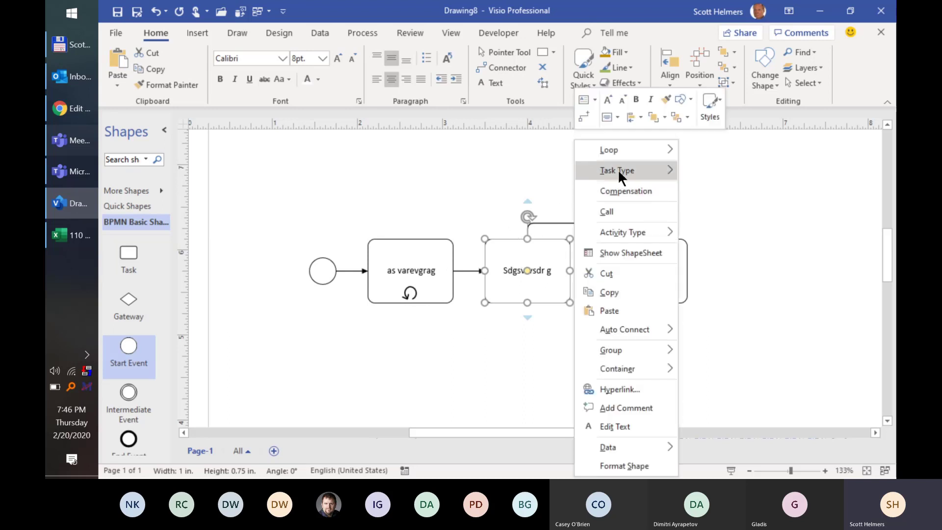
mouse_move(617, 171)
click(715, 190)
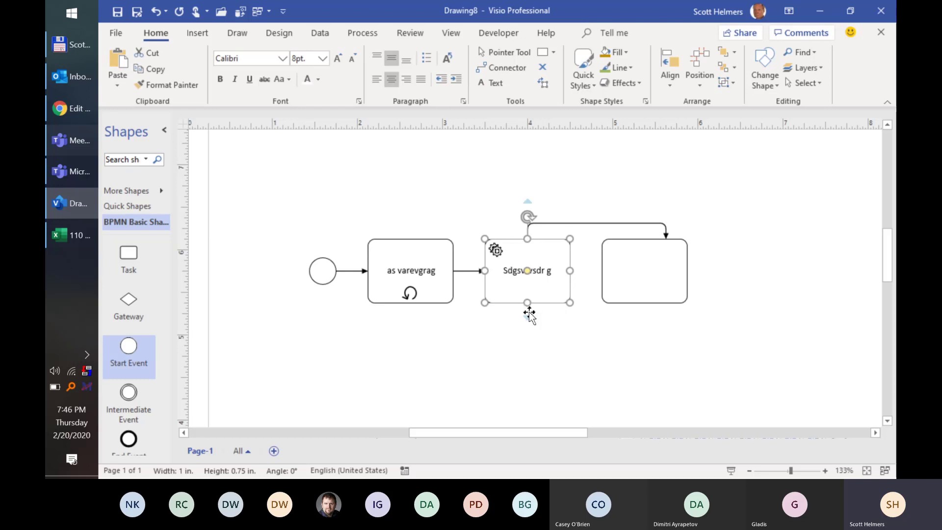
mouse_move(533, 318)
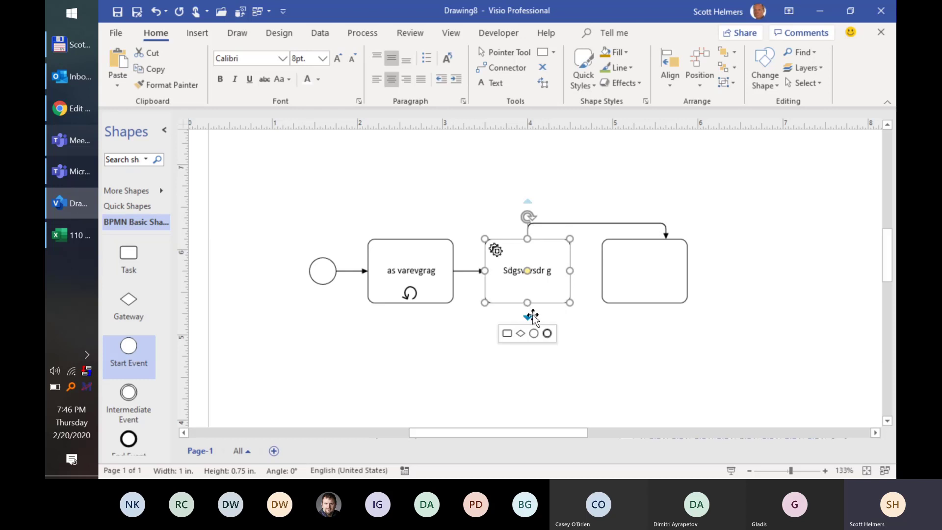
- Change the second task's type to Manual and deselect the shape
right_click(529, 260)
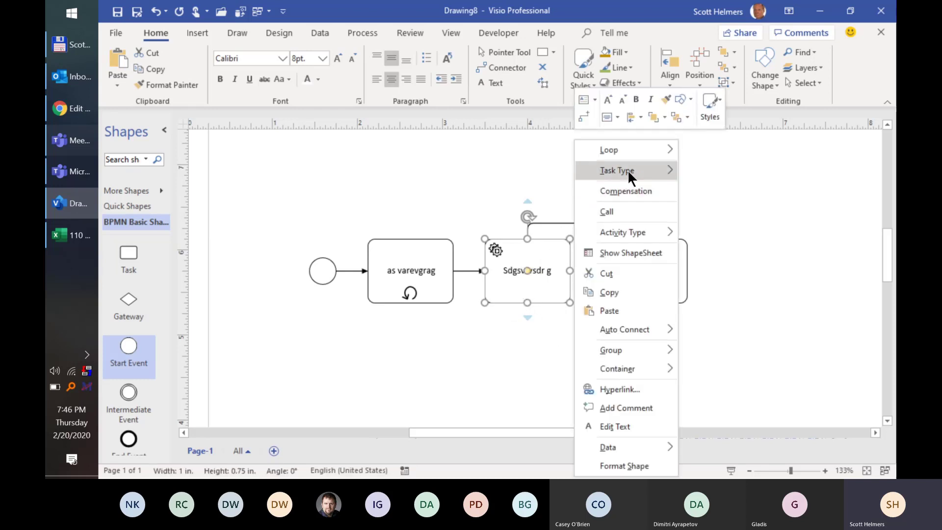
mouse_move(628, 170)
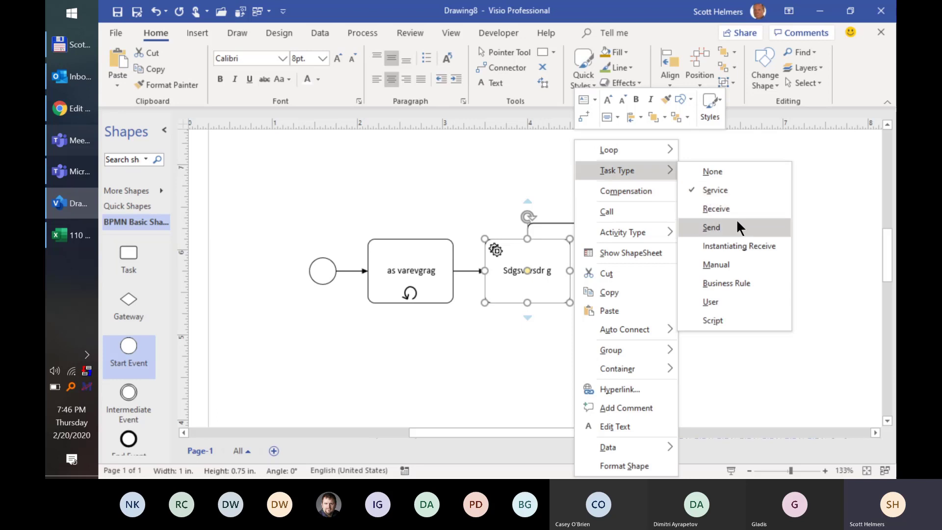
click(722, 264)
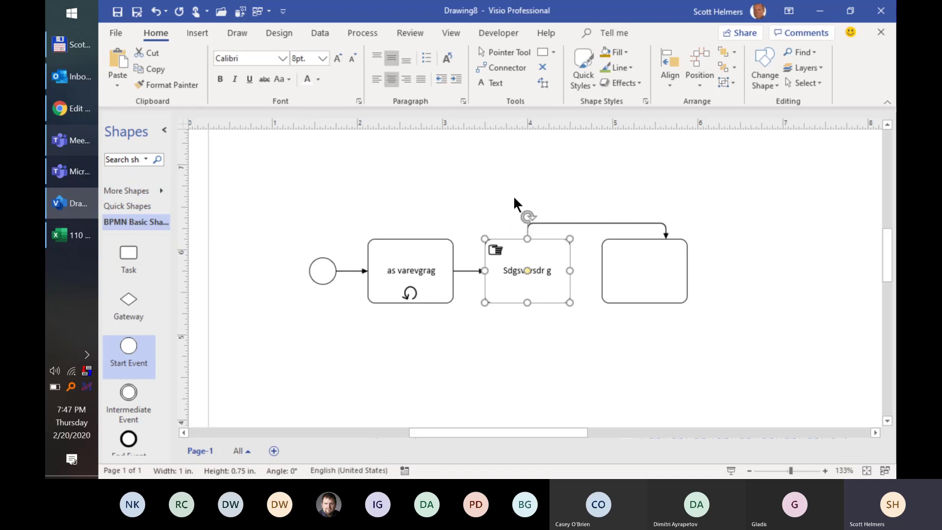
click(532, 158)
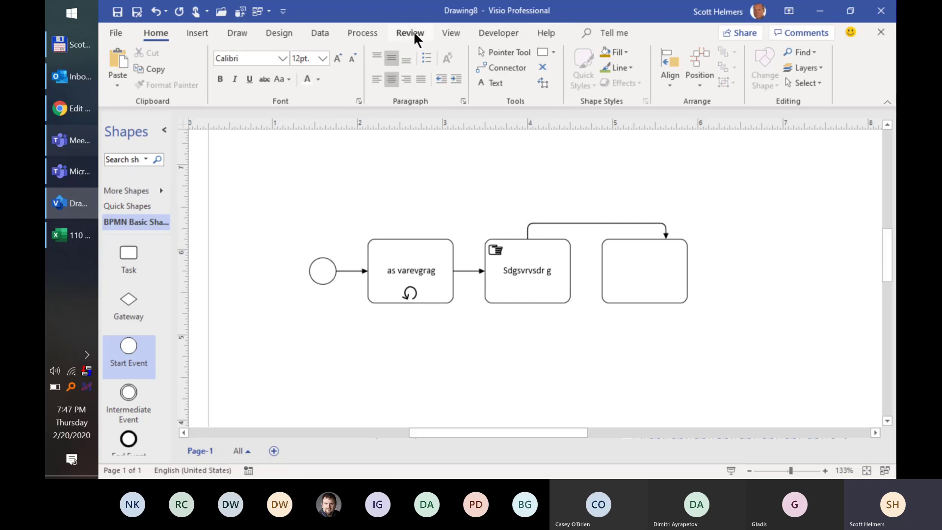
- Start the Microsoft Power Automate export of the diagram and select the Start Event as the trigger
click(367, 33)
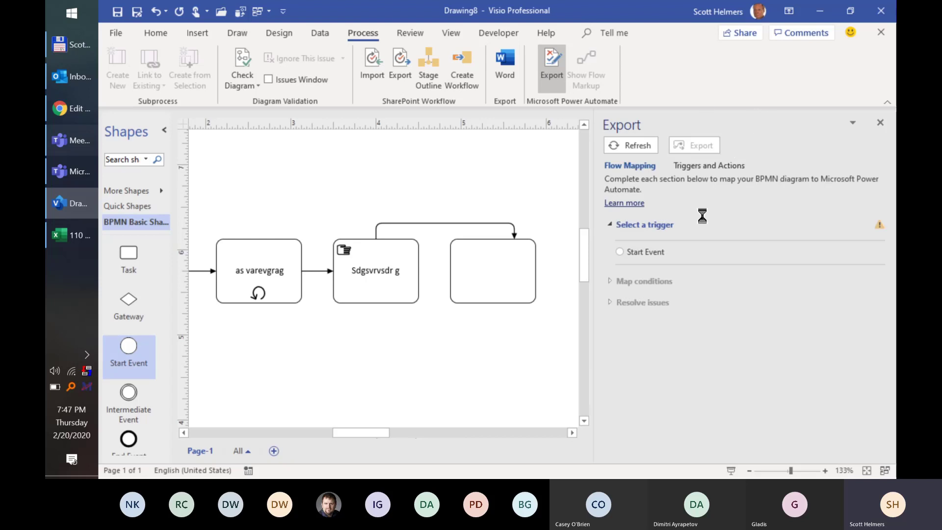
click(708, 252)
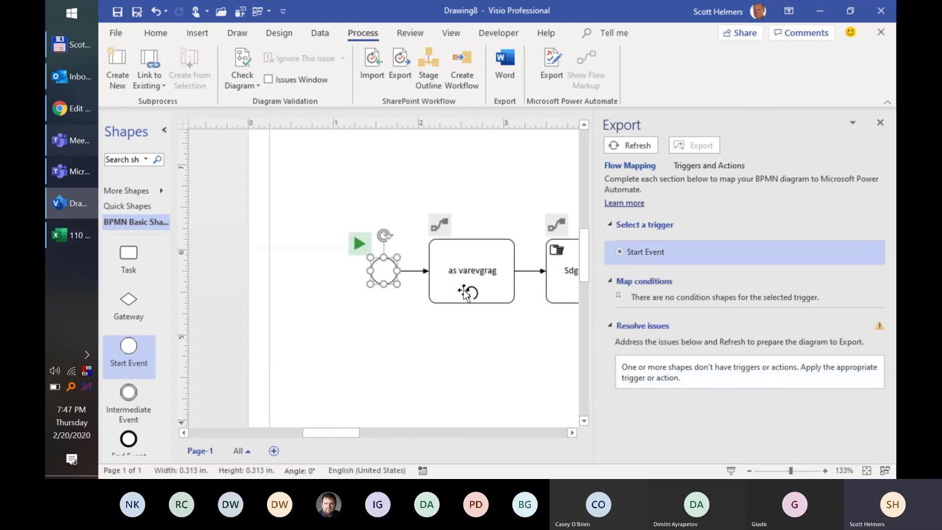
- Insert a Task shape into the flow between the first and second tasks and label it "New step"
scroll(414, 351, right, 2)
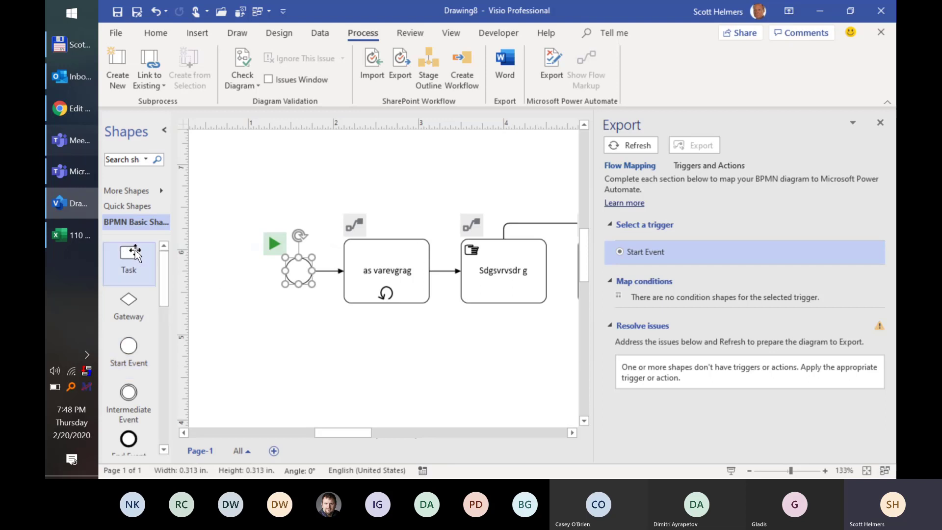
drag(135, 252, 455, 266)
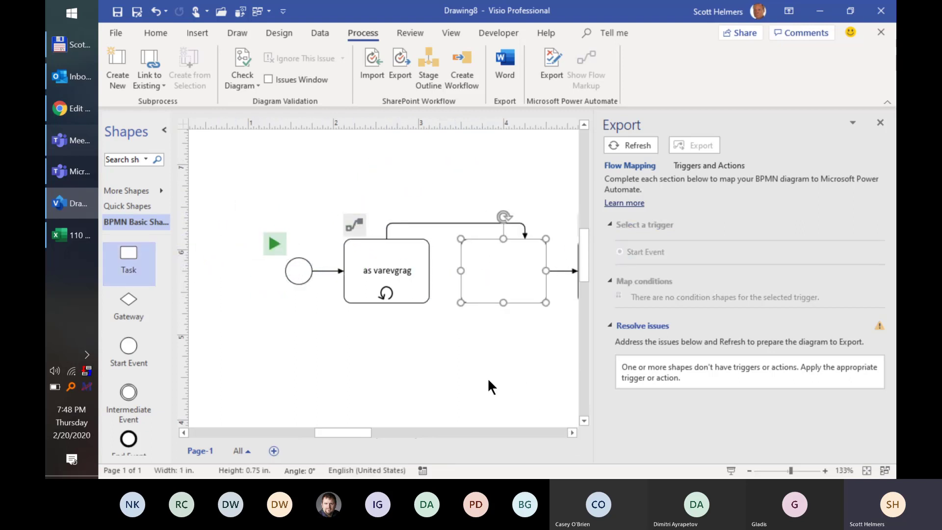
scroll(484, 382, right, 3)
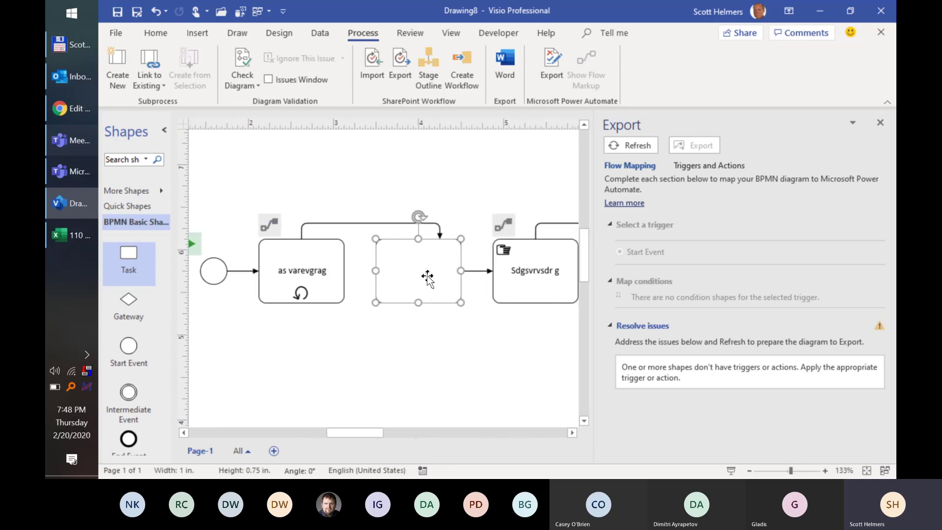
key(Escape)
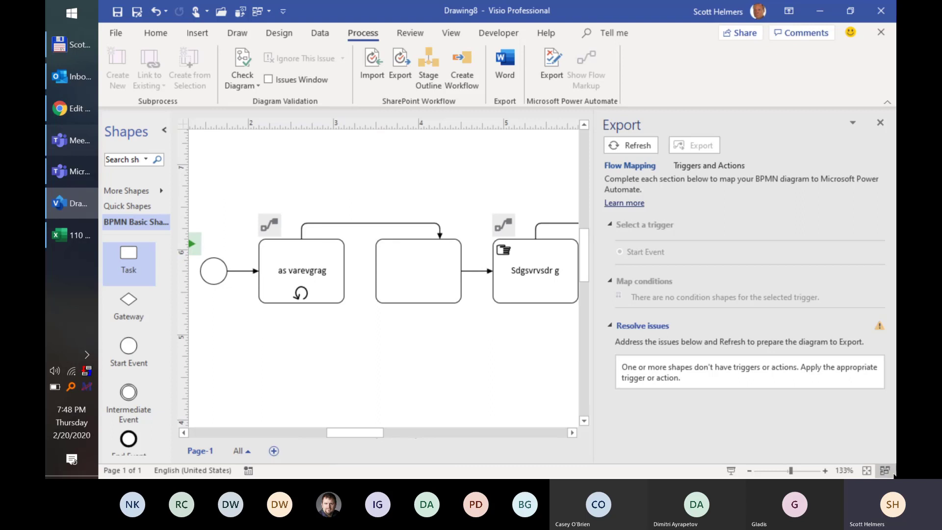
click(417, 274)
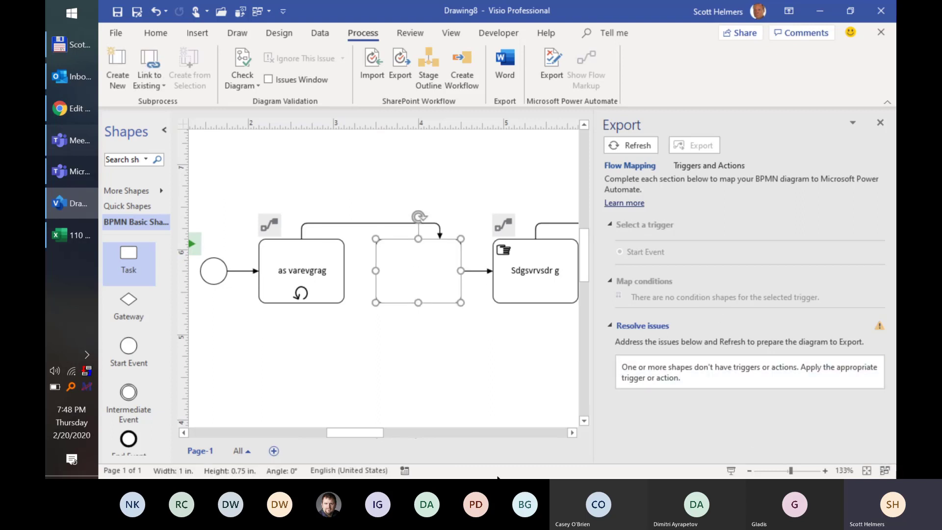
text(New step)
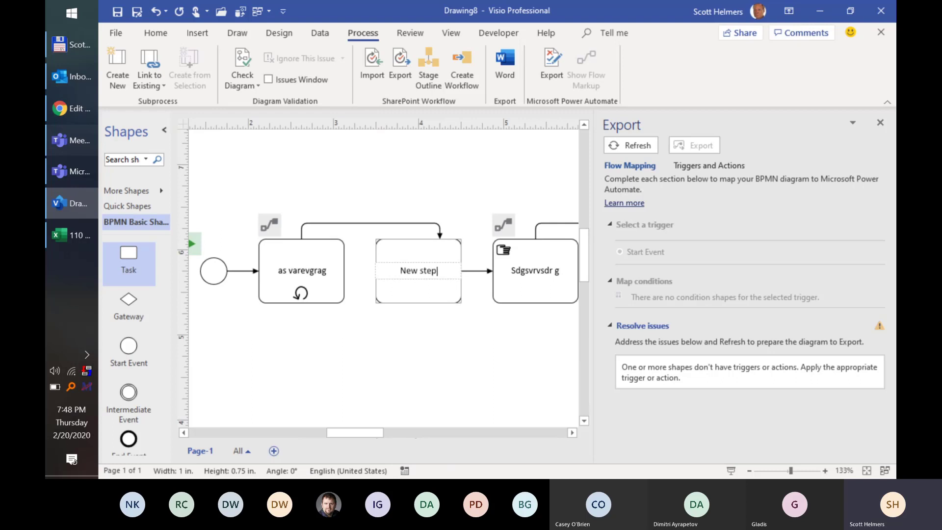
click(443, 184)
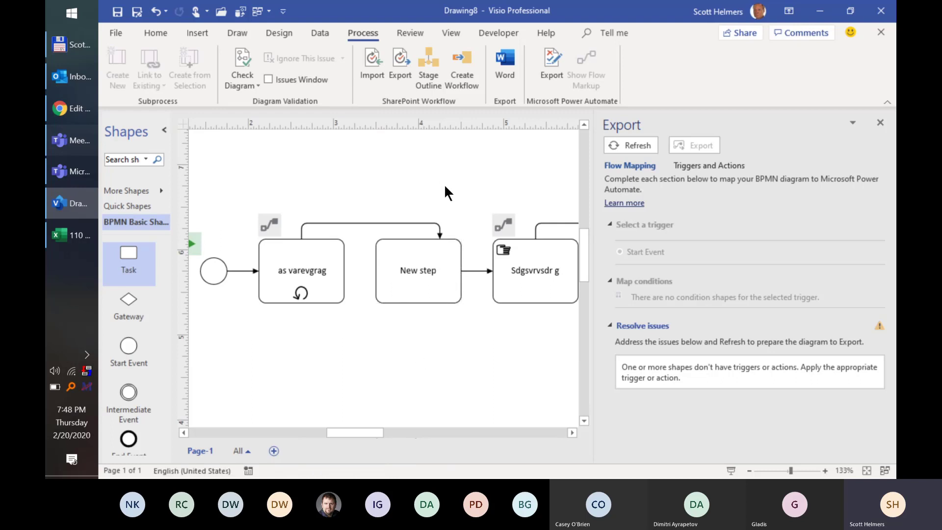
- Select the "New step" task and view the triggers and actions available for the Power Automate export
click(426, 258)
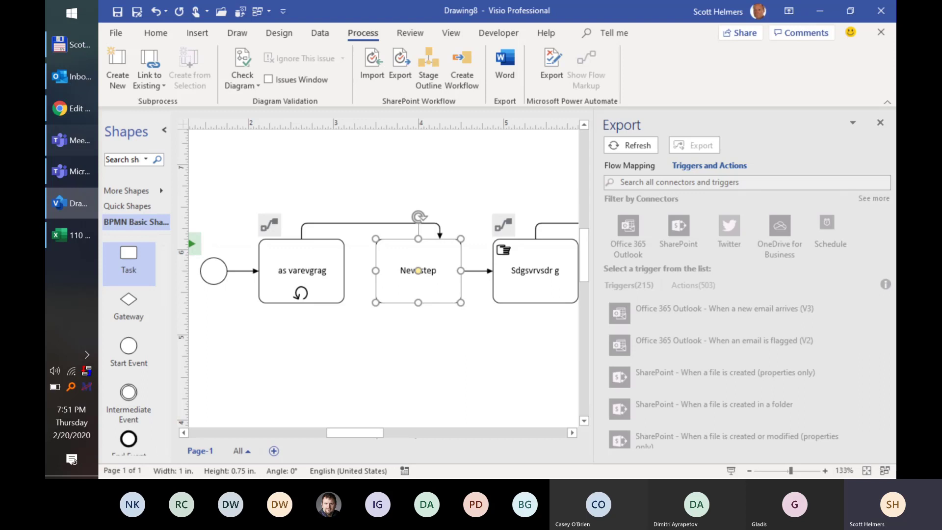
- Launch another Visio window and create a drawing from the Basic Flowchart - Data Visualizer template with US Units
click(63, 22)
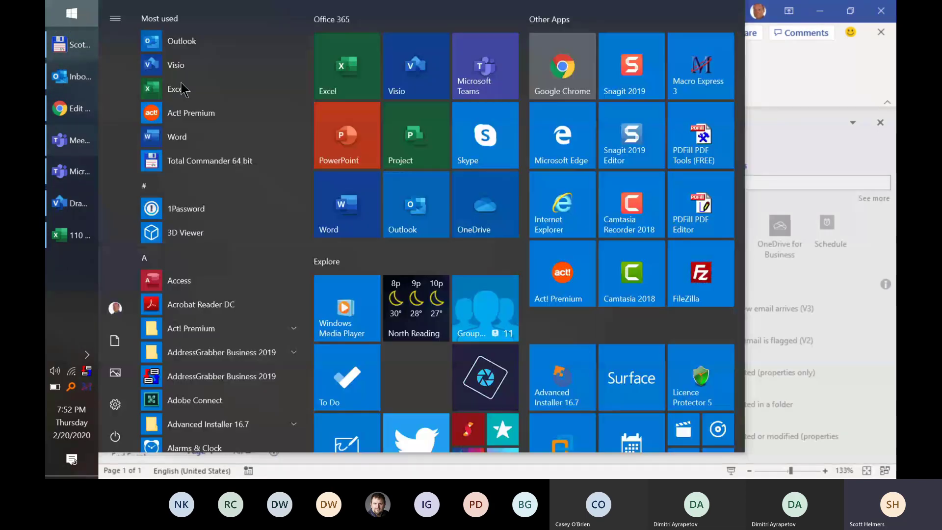
click(423, 74)
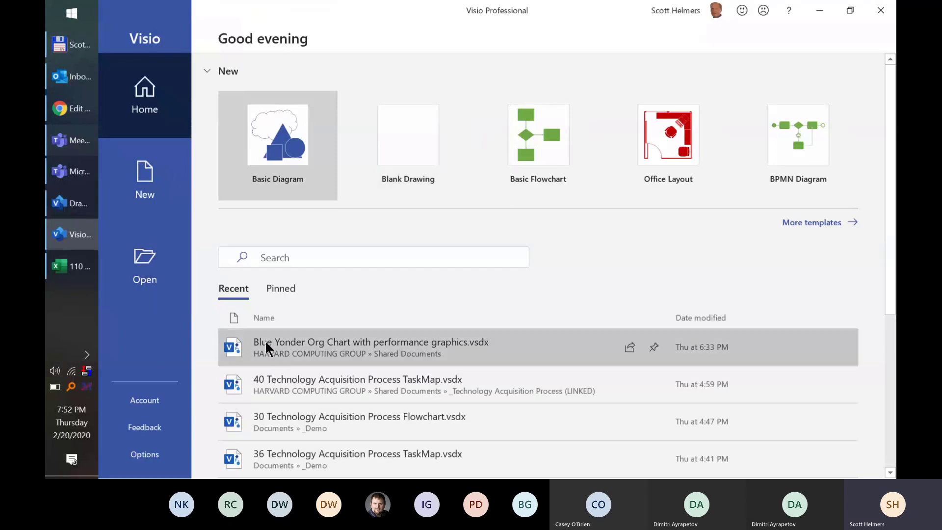
click(151, 179)
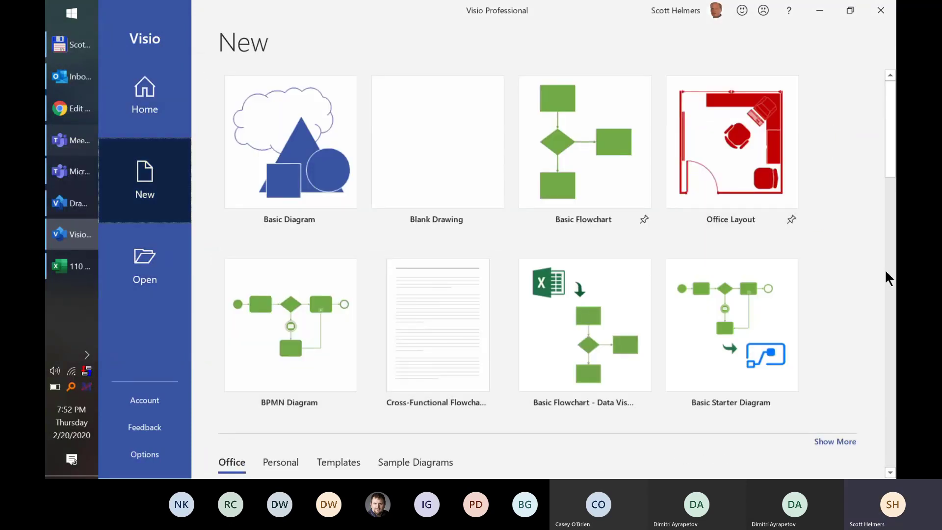
scroll(834, 276, down, 1)
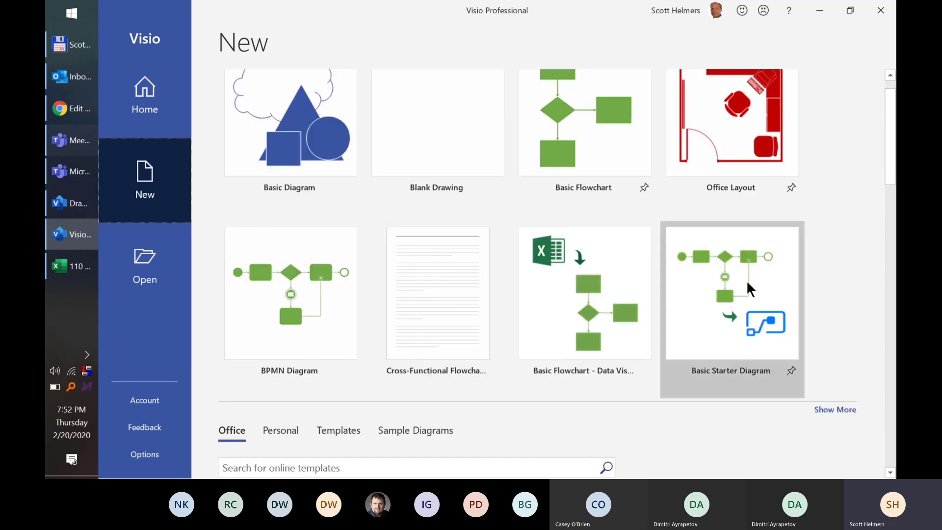
click(563, 296)
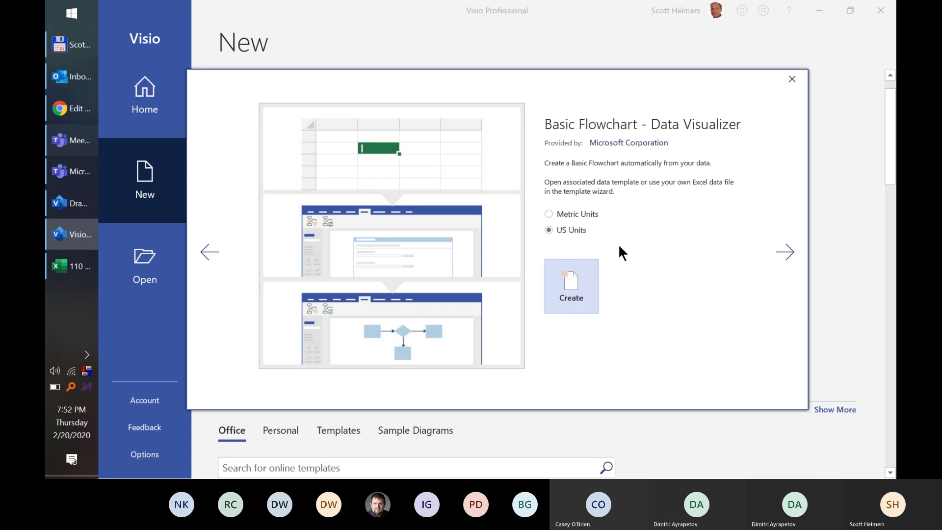
click(578, 288)
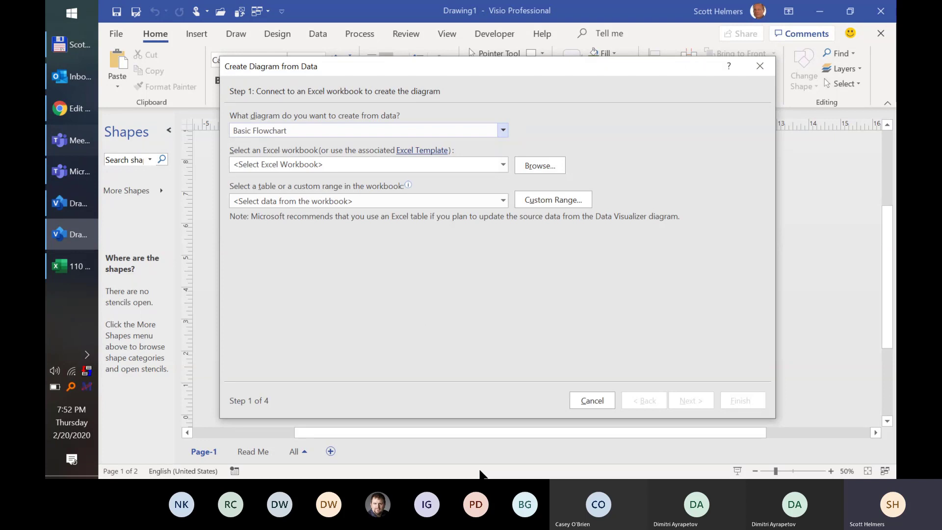
- Keep Basic Flowchart as the diagram type and choose "110 Process Data for Flowchart.xlsx" from the _Demo folder as the source workbook
click(503, 131)
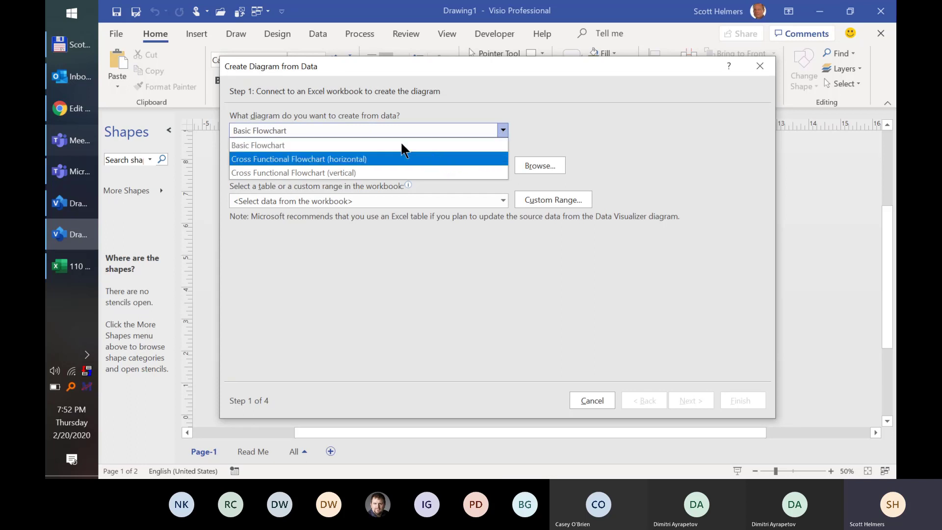
click(316, 144)
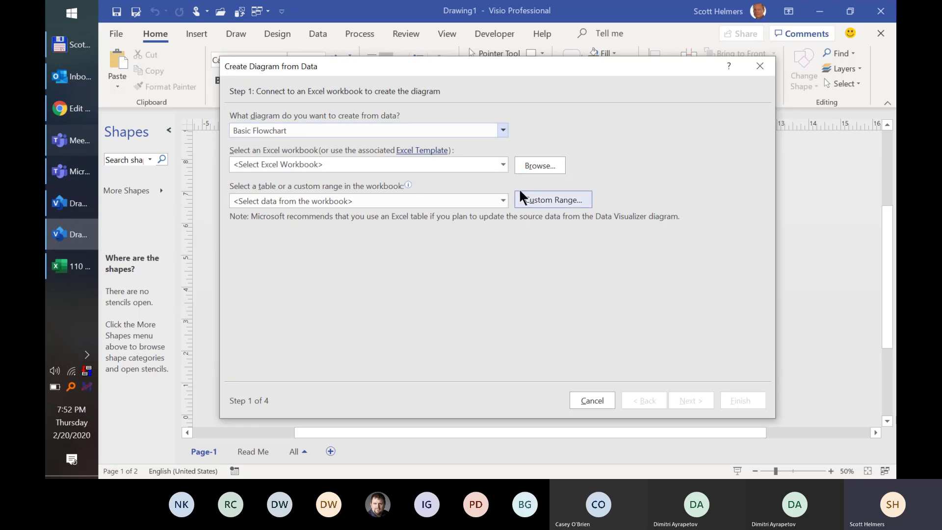
click(534, 166)
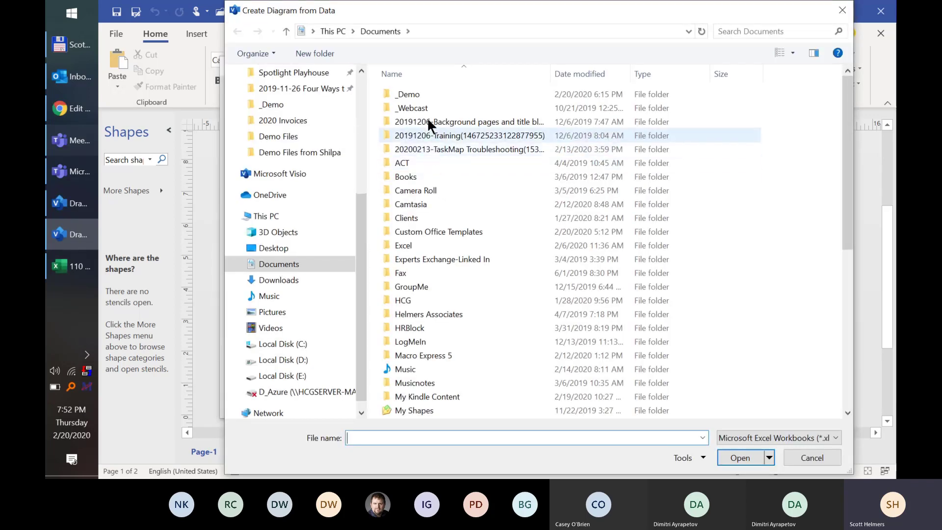
double_click(412, 93)
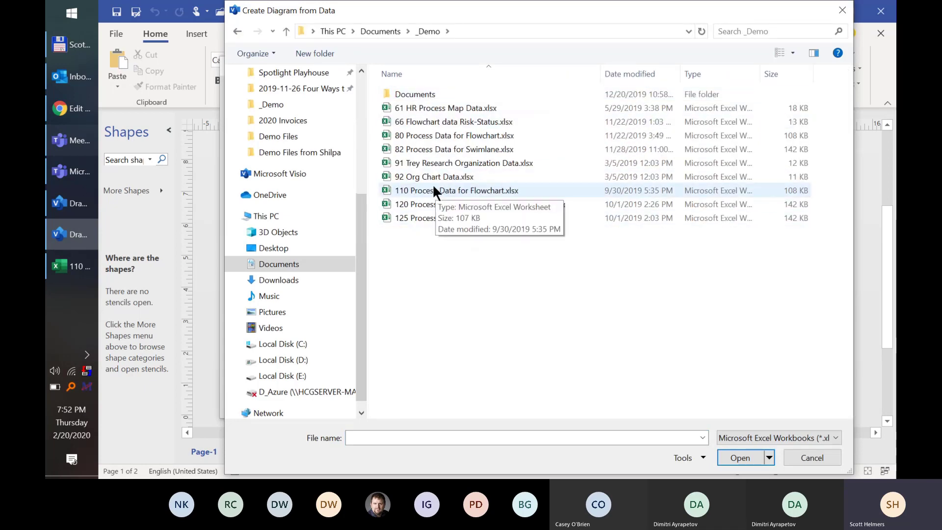
double_click(432, 189)
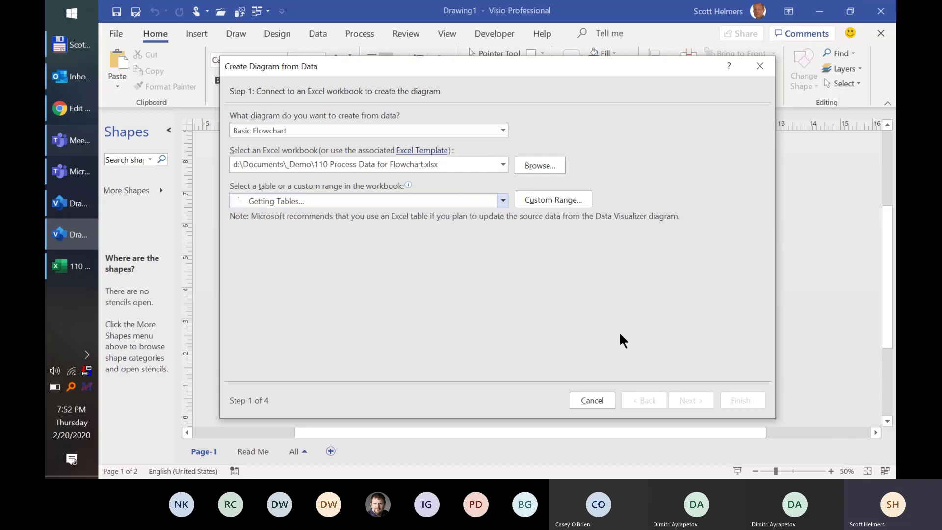
- Check the Process Map sheet in the source workbook in Excel and generate the flowchart in Visio from the ProcessMapData table
click(74, 273)
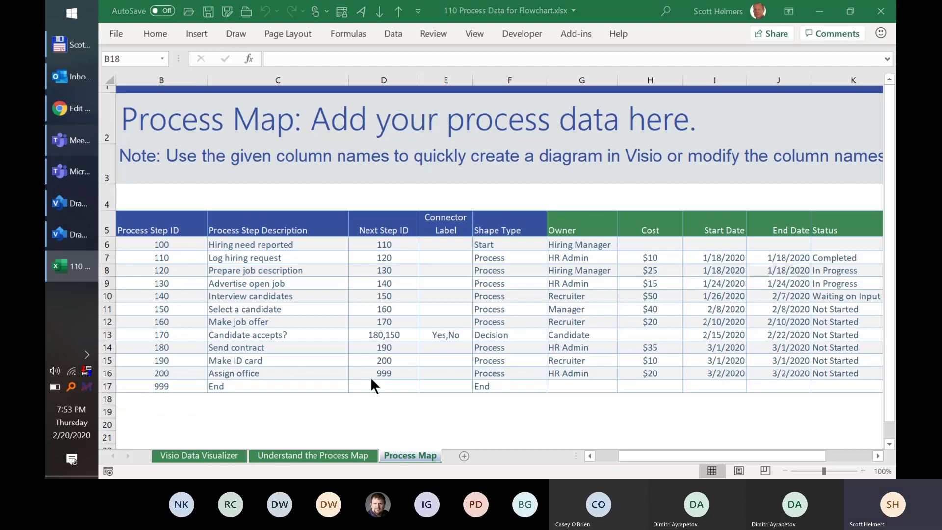
key(alt+Tab)
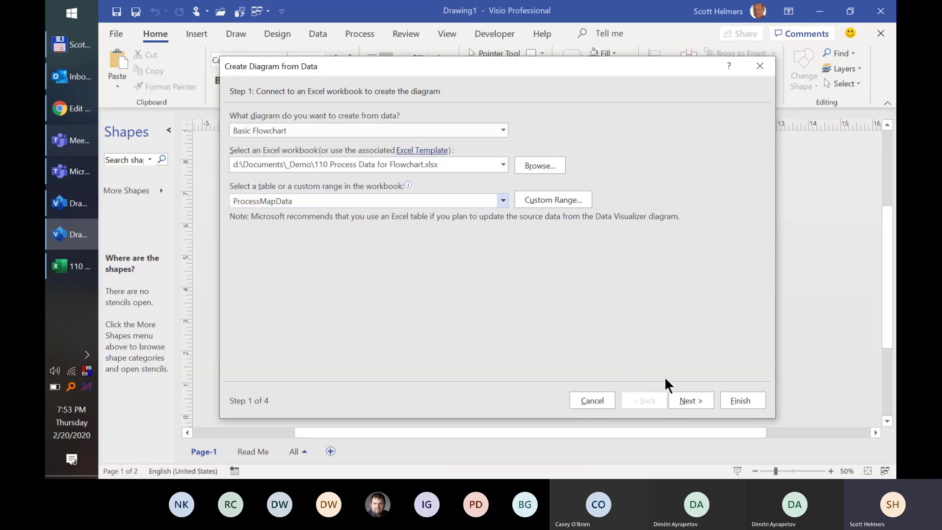
click(742, 396)
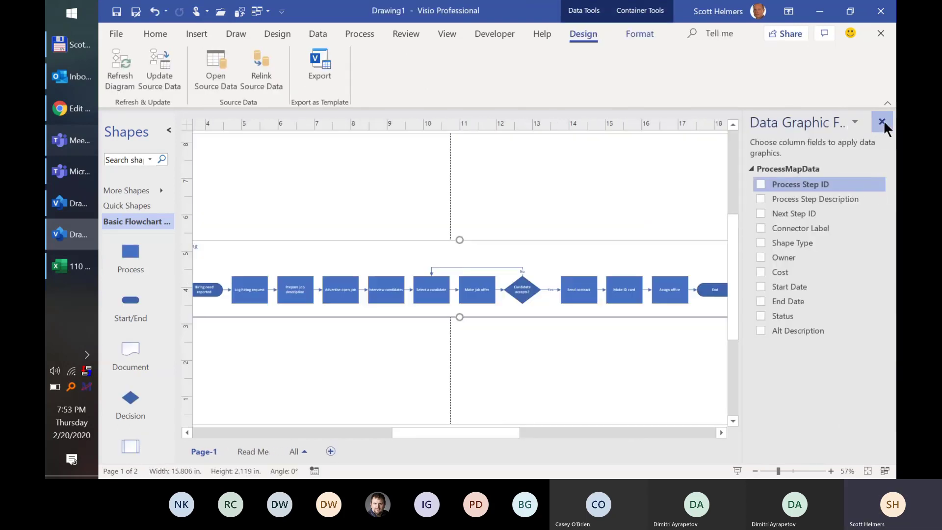
- Close the Data Graphic Fields pane in Visio and bring up the new-workbook templates in Excel
click(883, 123)
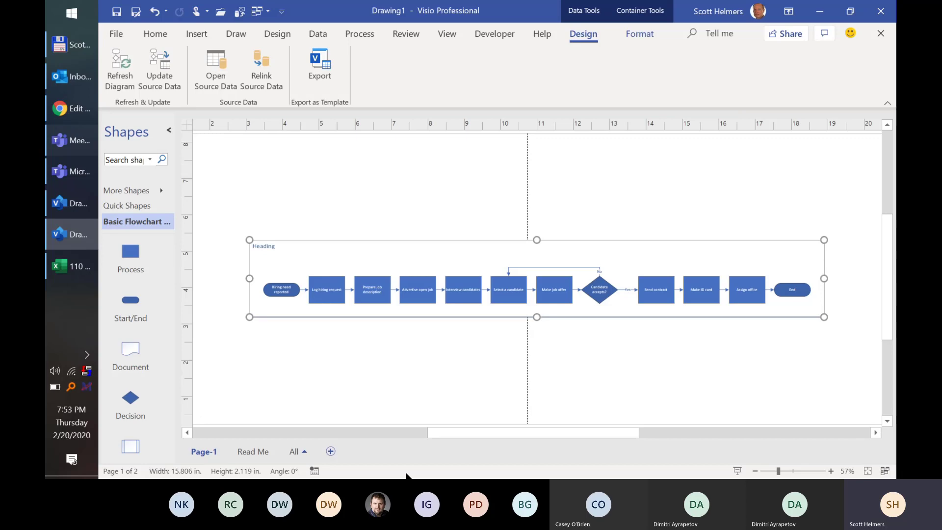
click(72, 268)
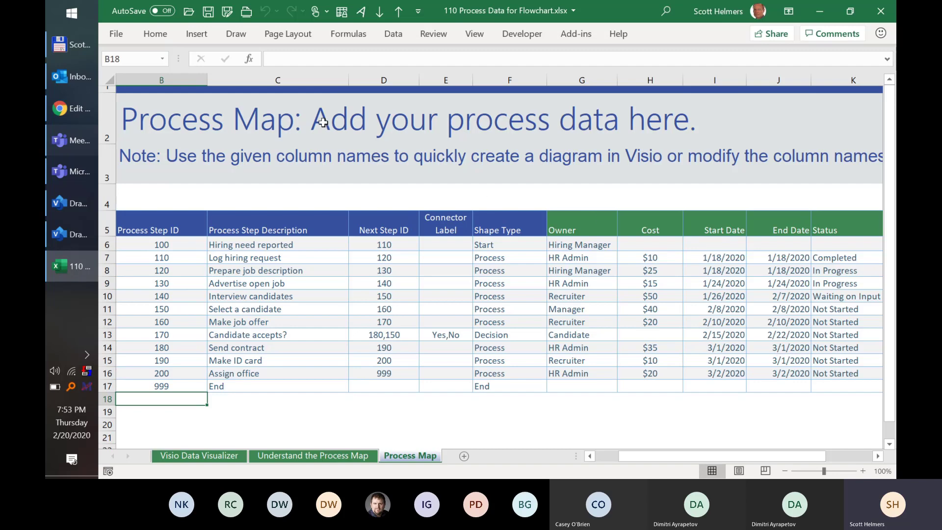
click(114, 35)
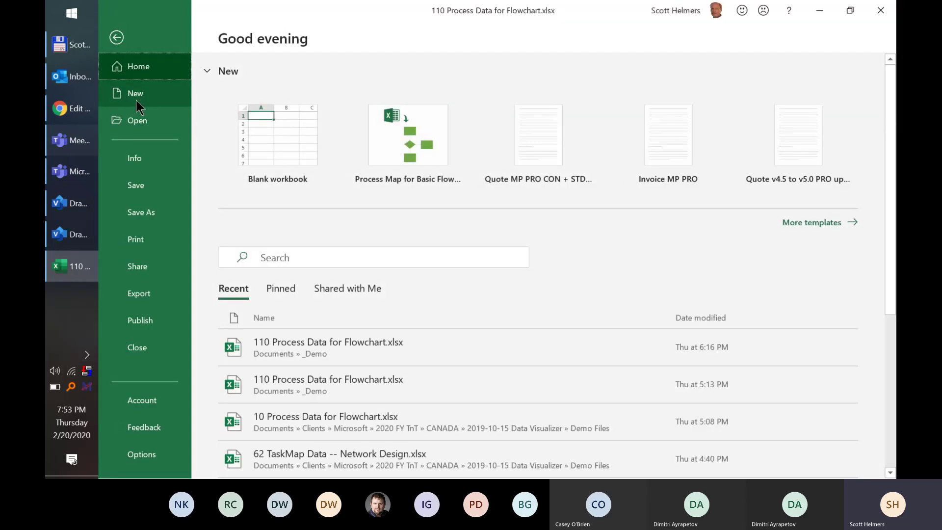
click(136, 93)
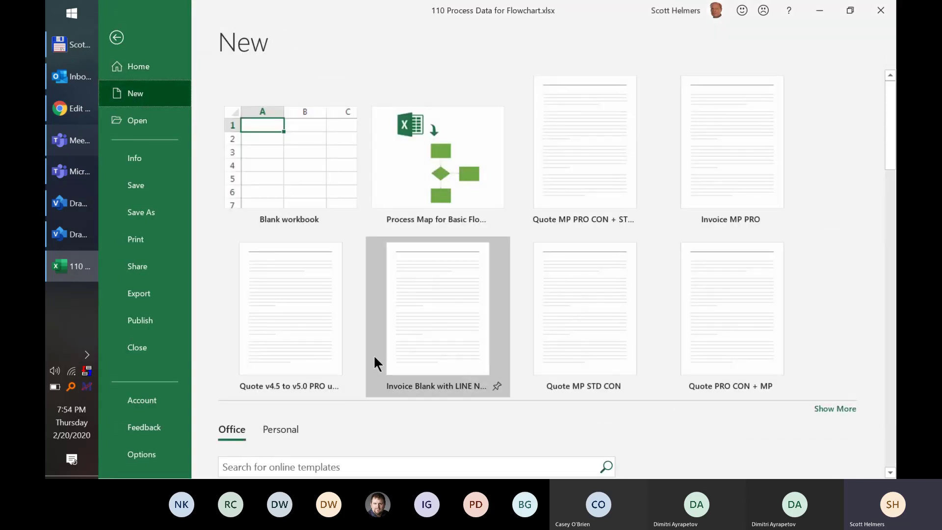
- Search the online Excel templates for "workflow", clear the search and return to the template list
scroll(373, 361, down, 3)
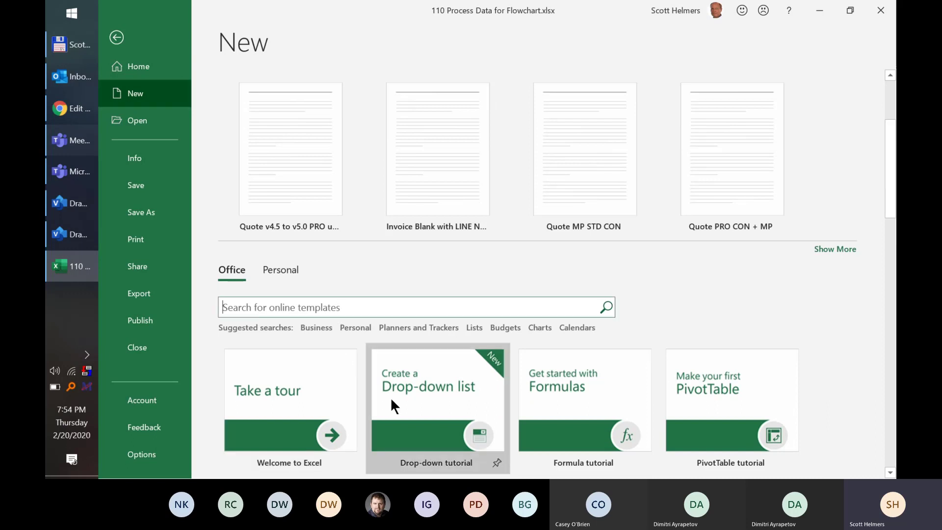
text(workflow)
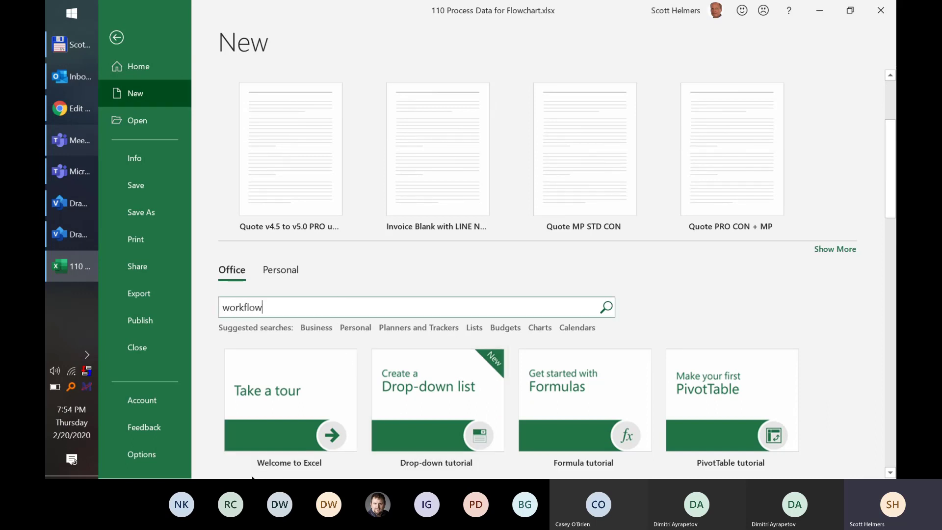
key(Return)
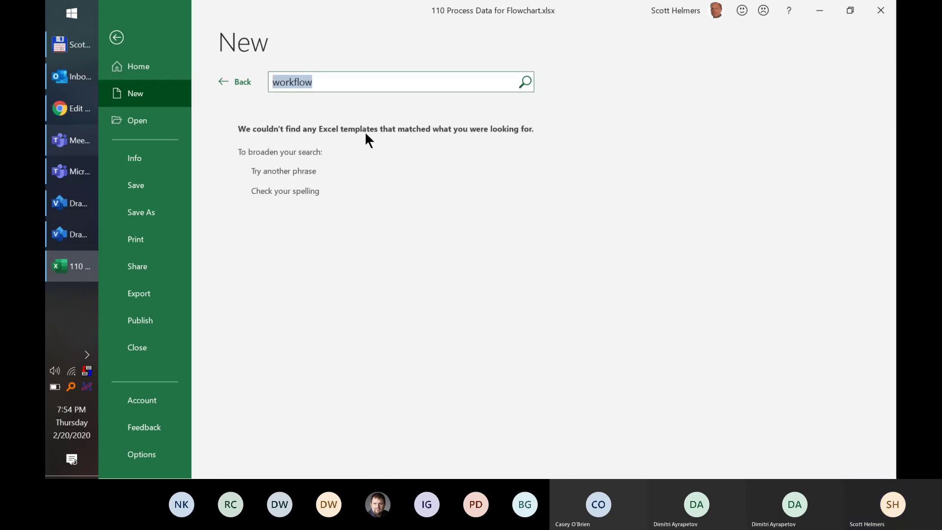
click(359, 83)
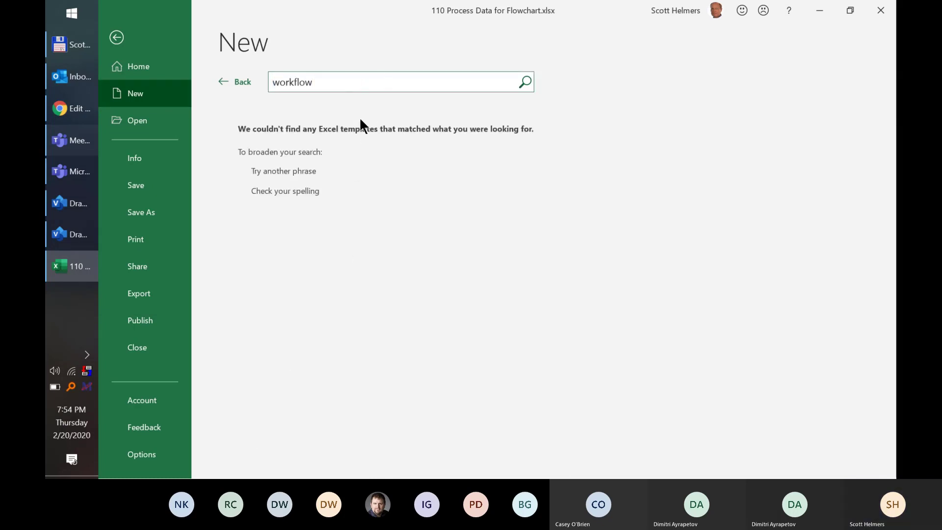
key(BackSpace)
key(BackSpace)
key(BackSpace)
key(BackSpace)
key(BackSpace)
key(BackSpace)
key(BackSpace)
key(BackSpace)
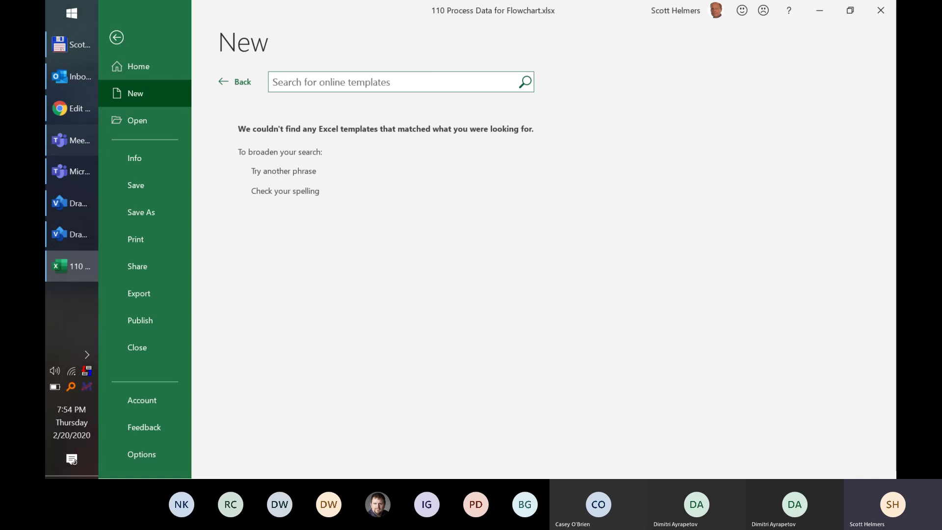
click(240, 83)
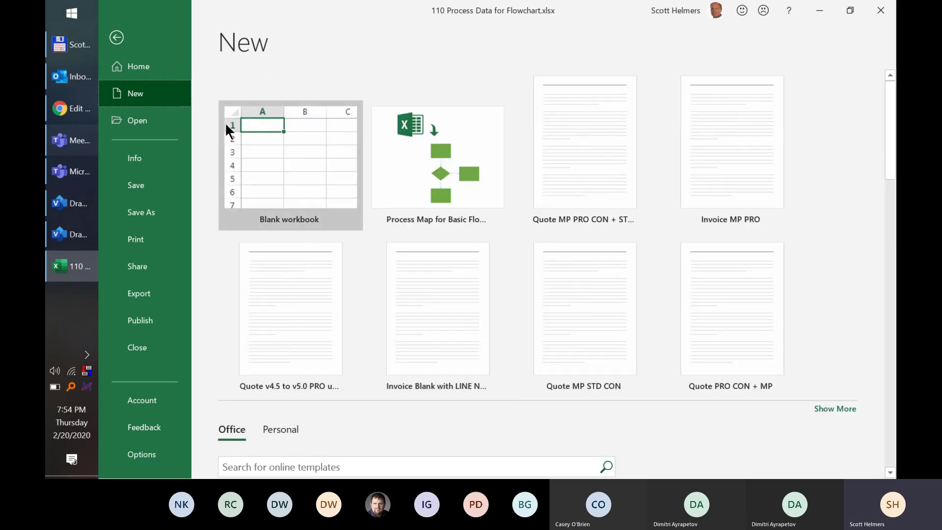
scroll(370, 410, down, 4)
scroll(365, 386, up, 2)
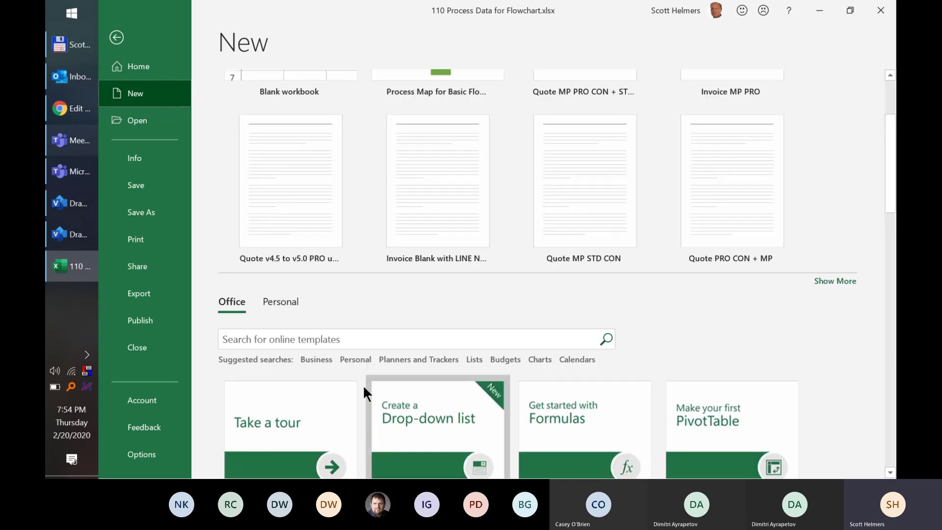
scroll(386, 387, up, 3)
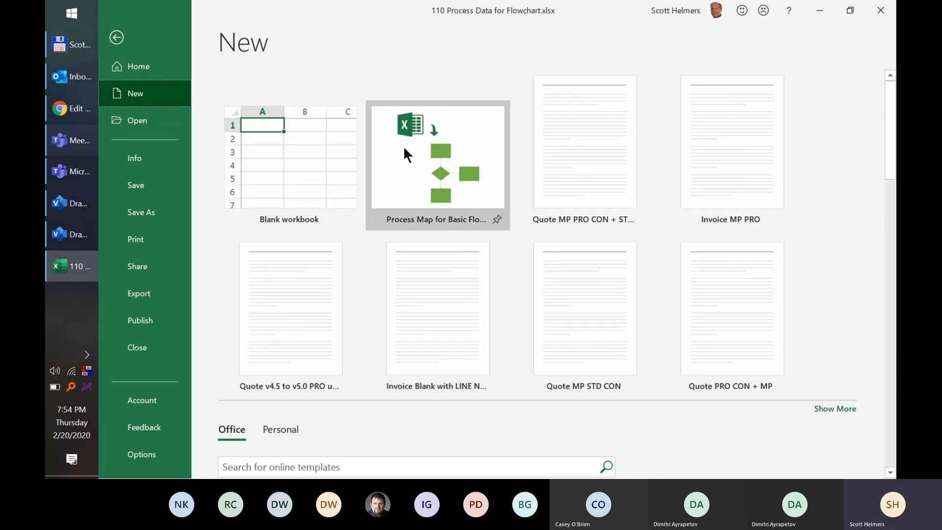
scroll(388, 187, down, 1)
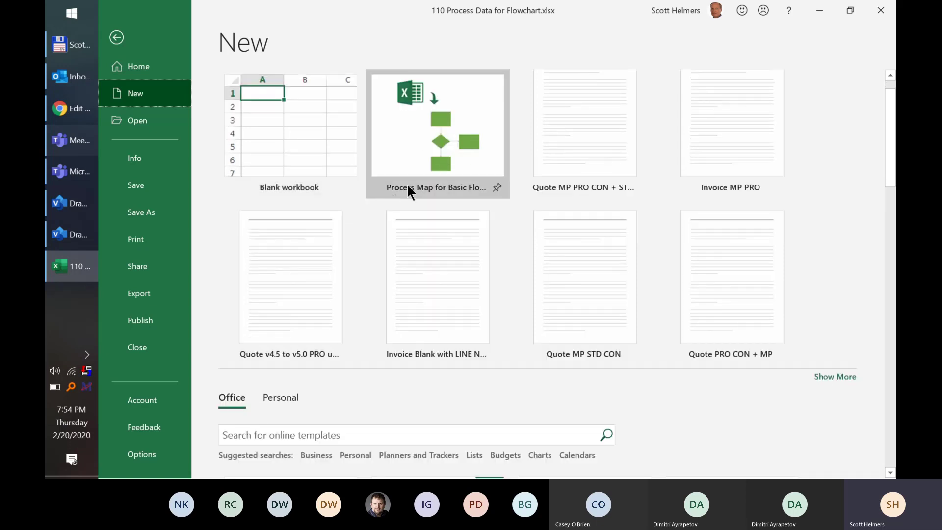
- Search the online templates for "flowchart" and create a workbook from the Process Map for Basic Flowchart template
scroll(354, 357, down, 4)
click(321, 308)
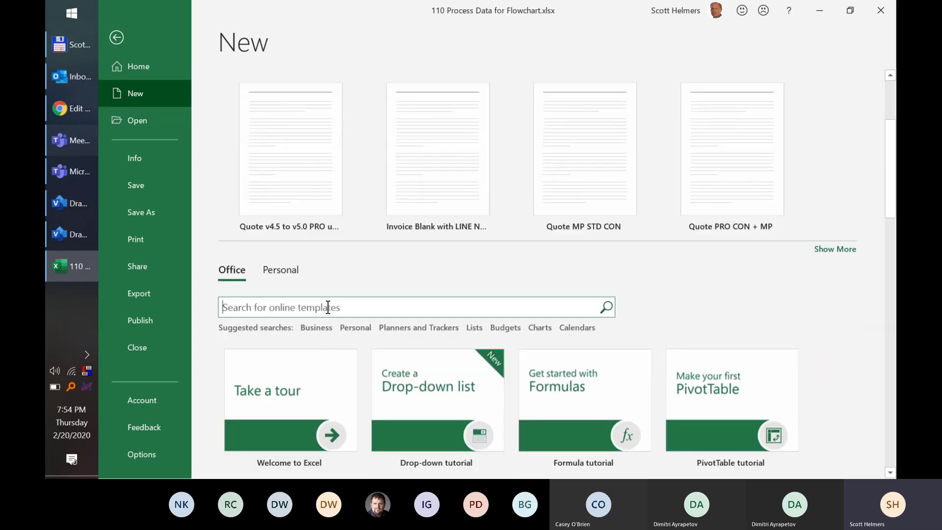
text(workflo)
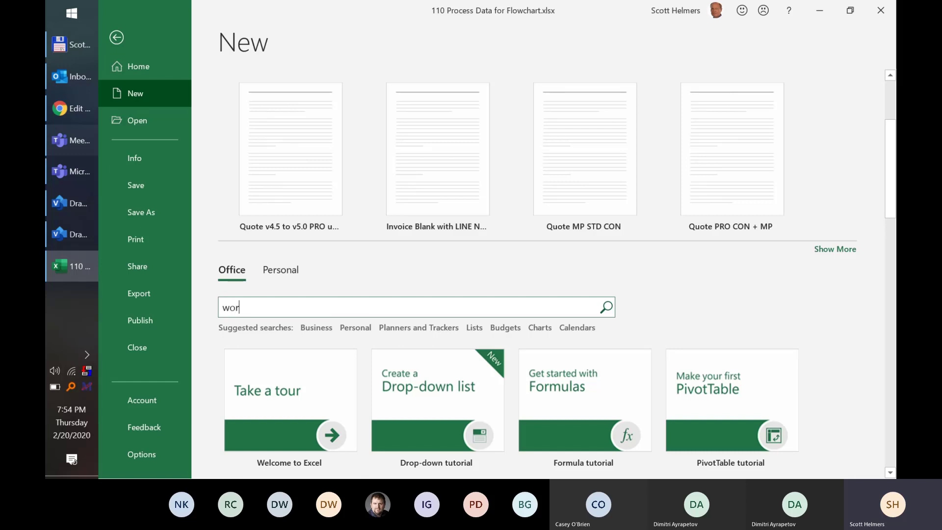
key(BackSpace)
key(BackSpace)
key(BackSpace)
key(BackSpace)
key(BackSpace)
key(BackSpace)
key(BackSpace)
text(flowchart)
key(Return)
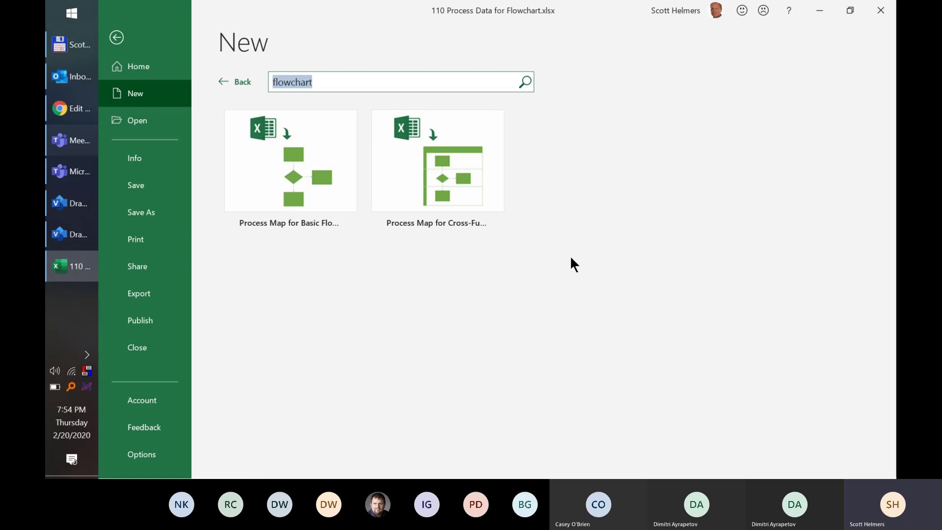
click(288, 172)
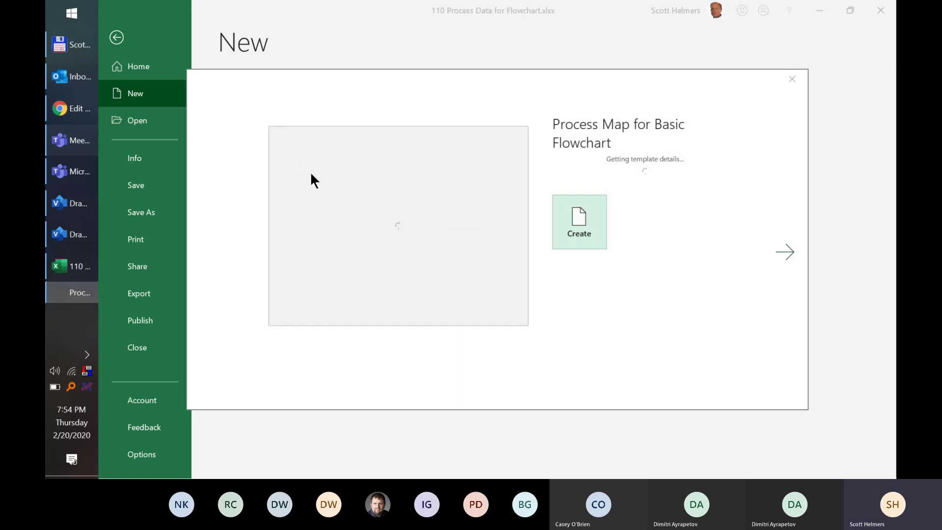
click(570, 216)
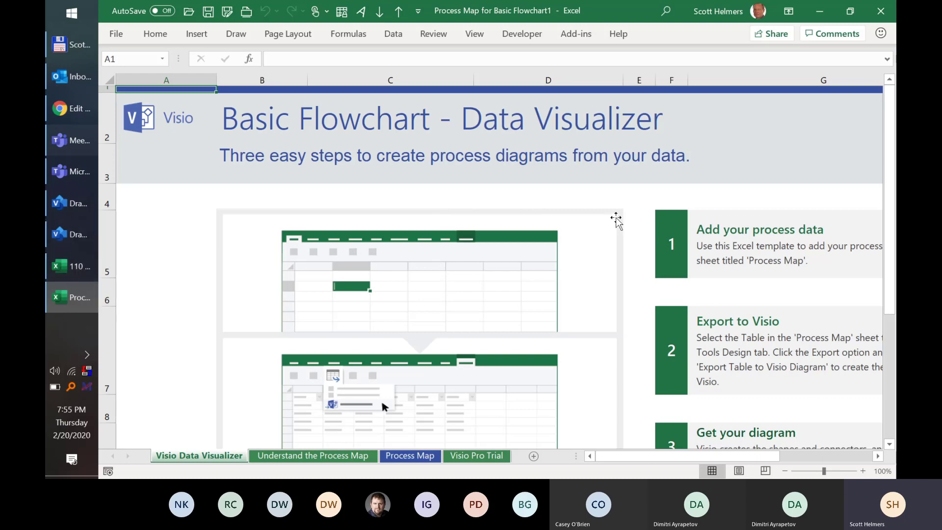
- Read through the three steps for creating process diagrams on the Visio Data Visualizer sheet
scroll(616, 221, down, 3)
scroll(612, 221, up, 1)
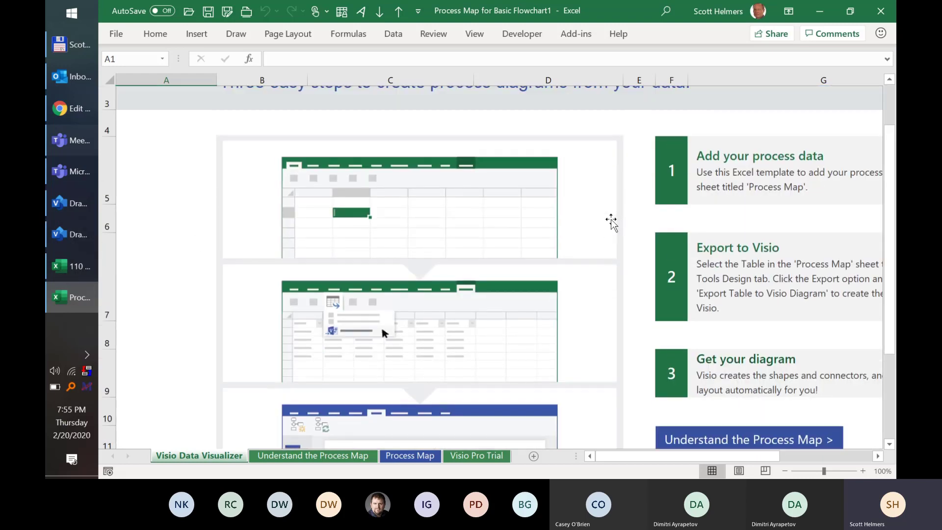
scroll(611, 222, up, 2)
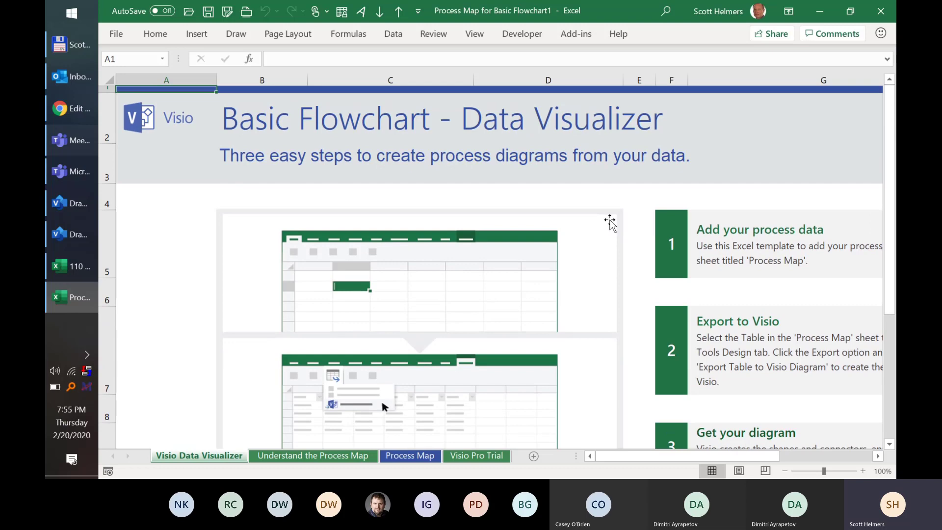
scroll(610, 222, down, 2)
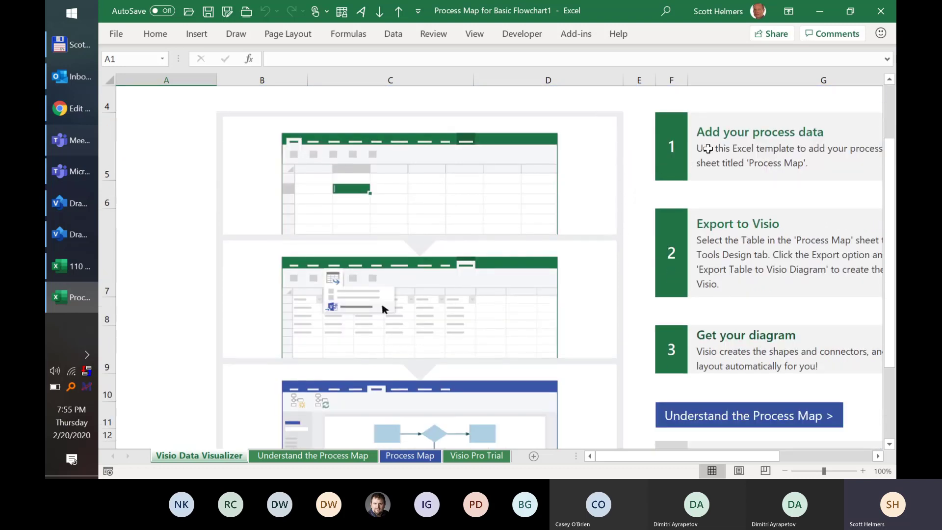
scroll(610, 238, down, 2)
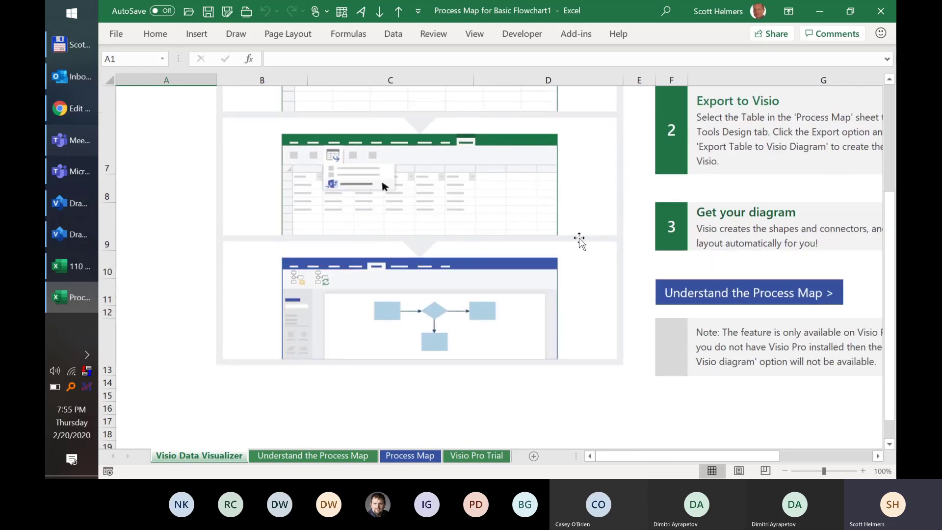
scroll(573, 241, down, 3)
- Examine the sample data table and its flowchart on the Understand the Process Map sheet
click(326, 459)
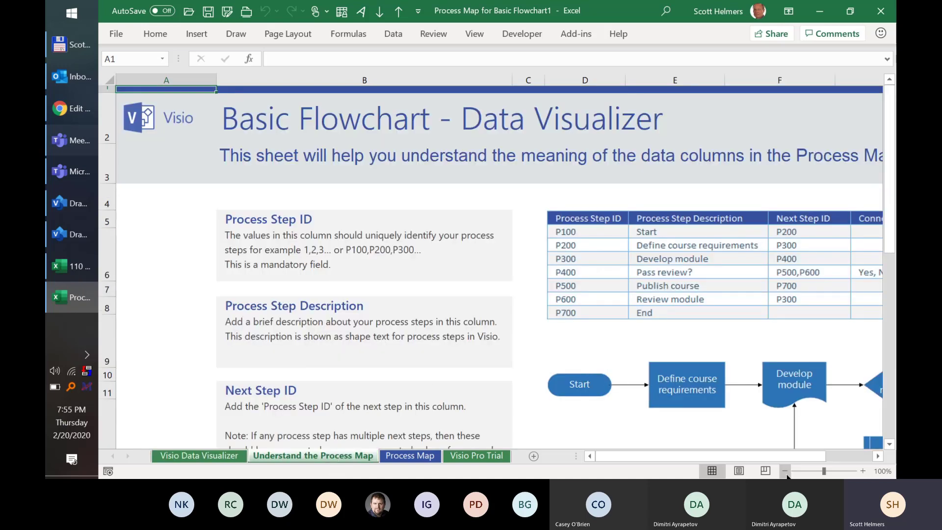
drag(759, 455, 806, 461)
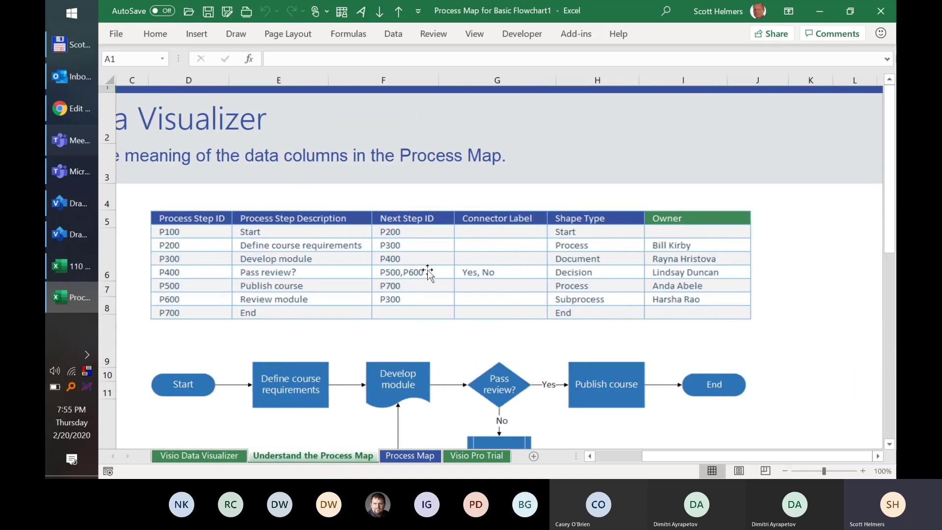
scroll(534, 279, down, 5)
scroll(534, 280, up, 2)
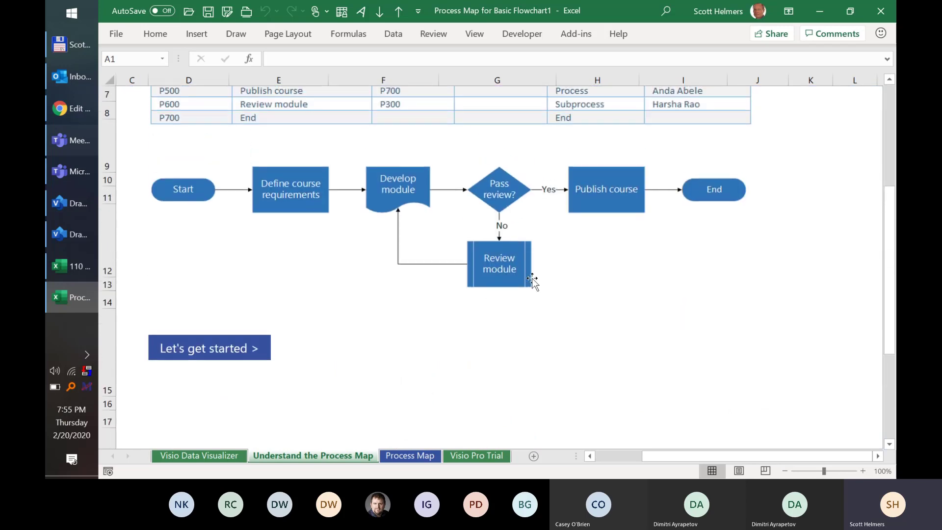
- On the Process Map sheet, extend the process data table down to row 20
click(409, 455)
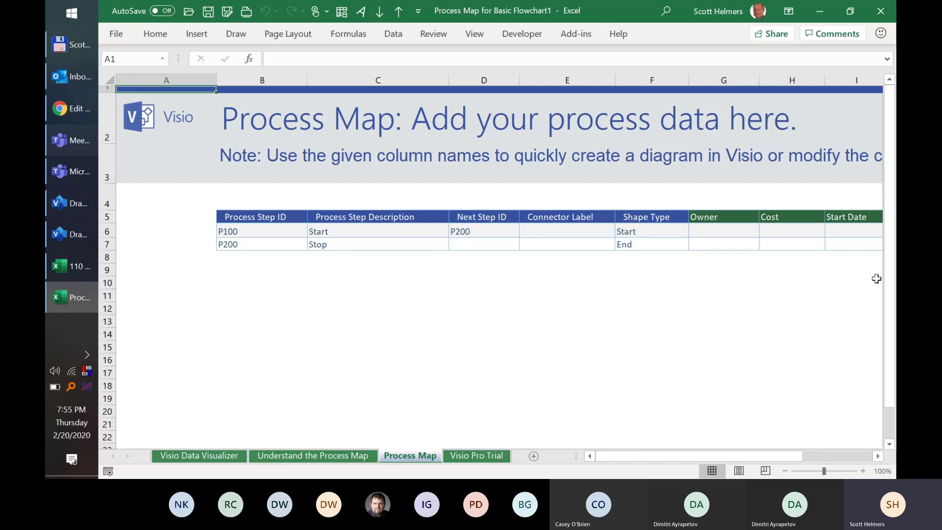
scroll(882, 447, right, 4)
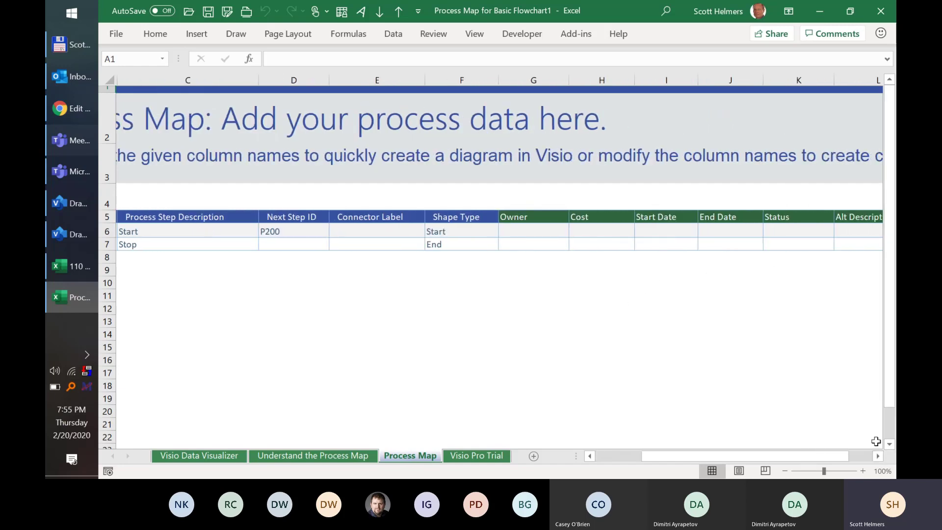
scroll(877, 457, right, 2)
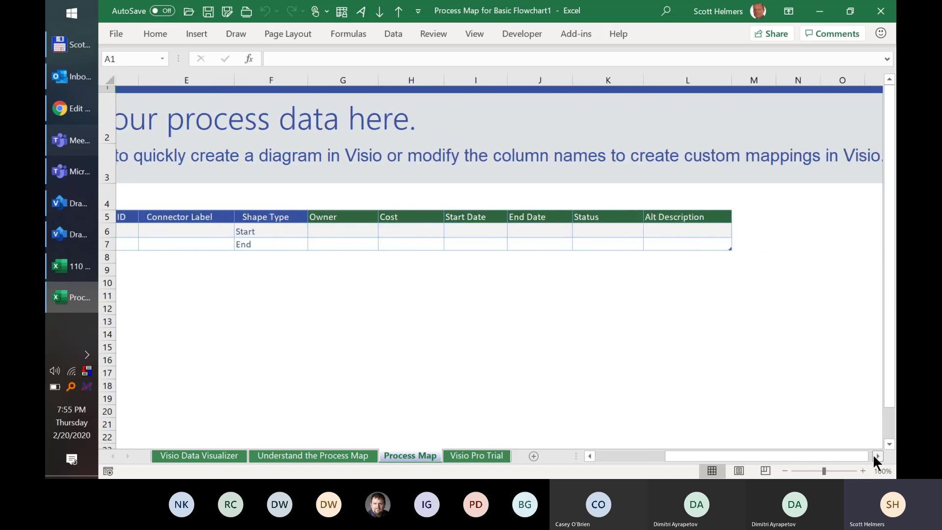
drag(710, 257, 718, 421)
drag(679, 457, 502, 447)
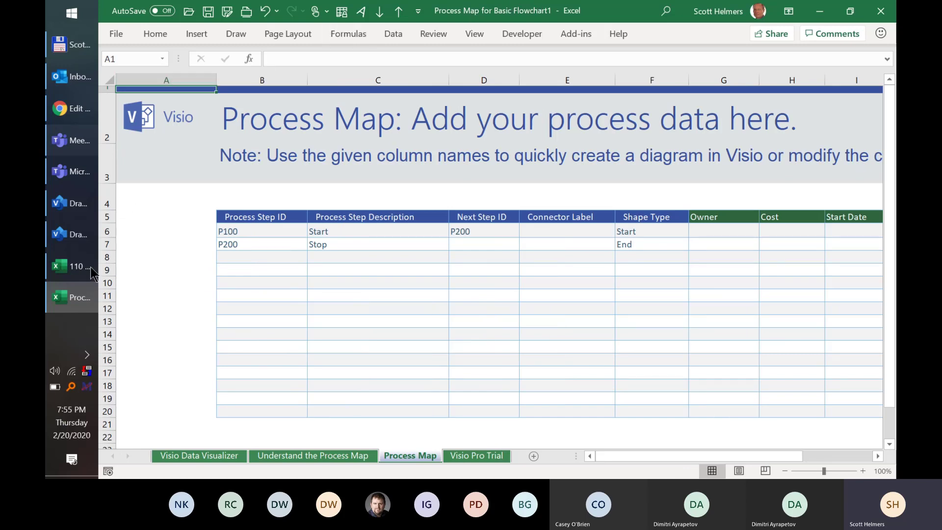
- Review the Next Step ID values and the Shape Type options in 110 Process Data for Flowchart.xlsx, and return to the Visio flowchart
click(72, 269)
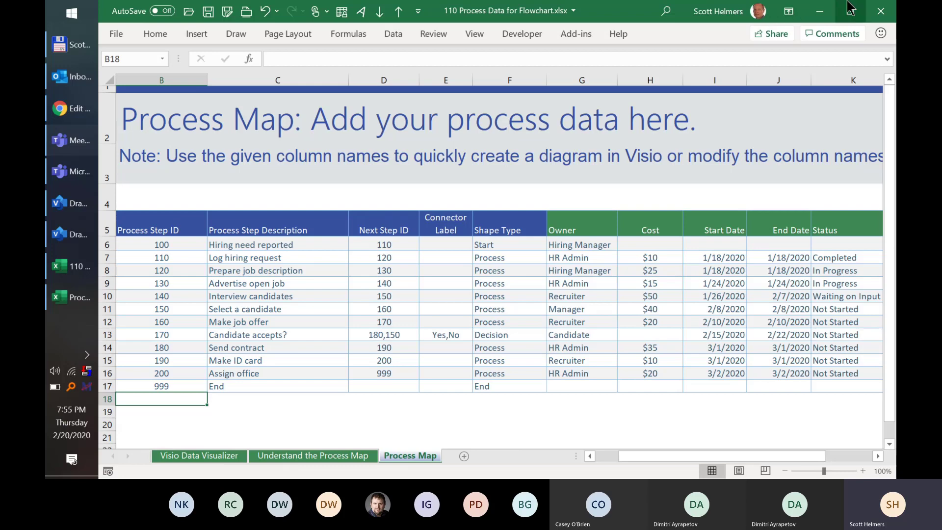
click(390, 210)
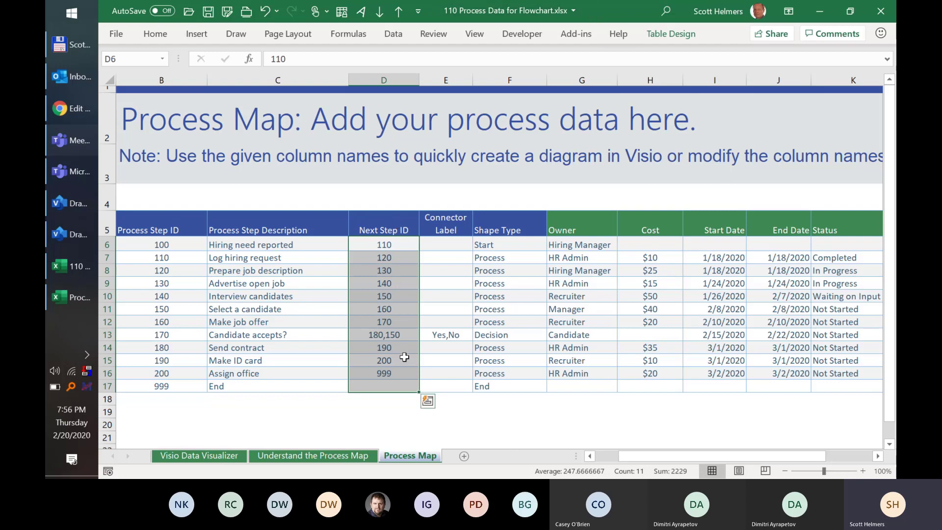
click(533, 281)
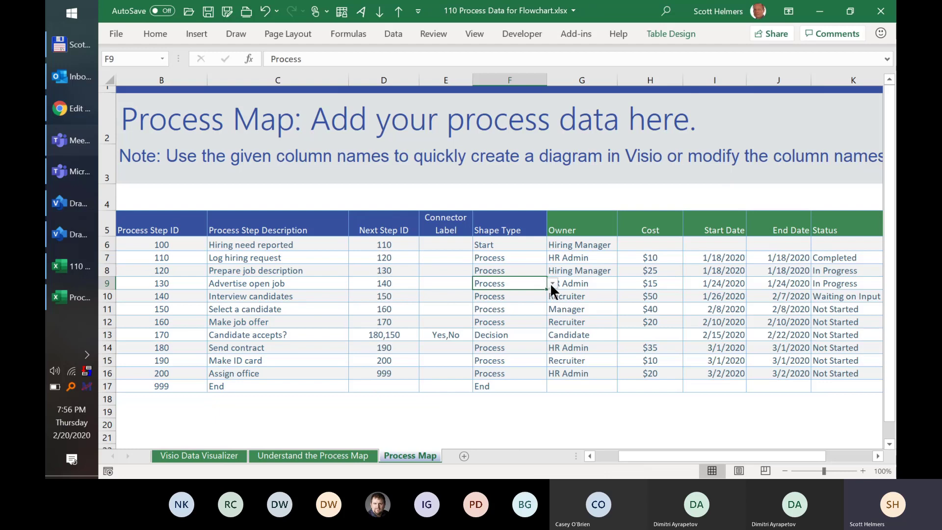
click(552, 285)
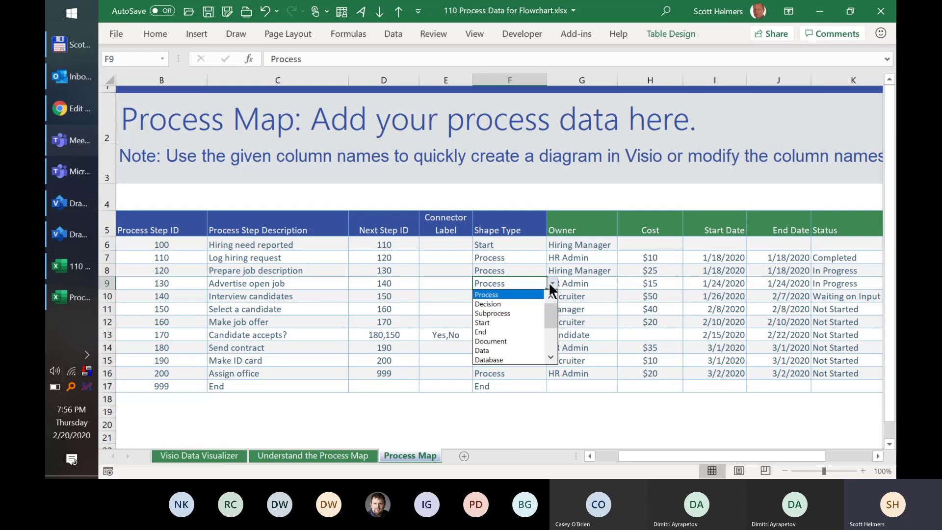
click(551, 285)
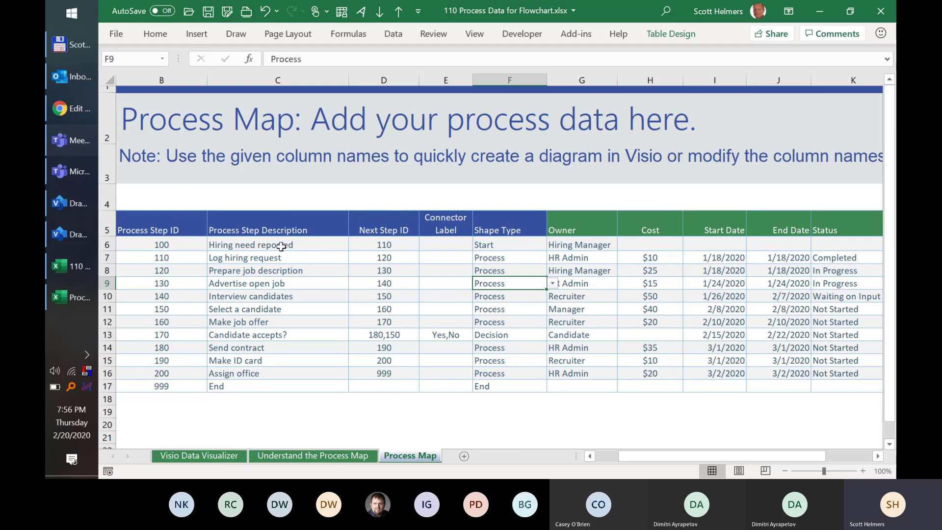
click(71, 234)
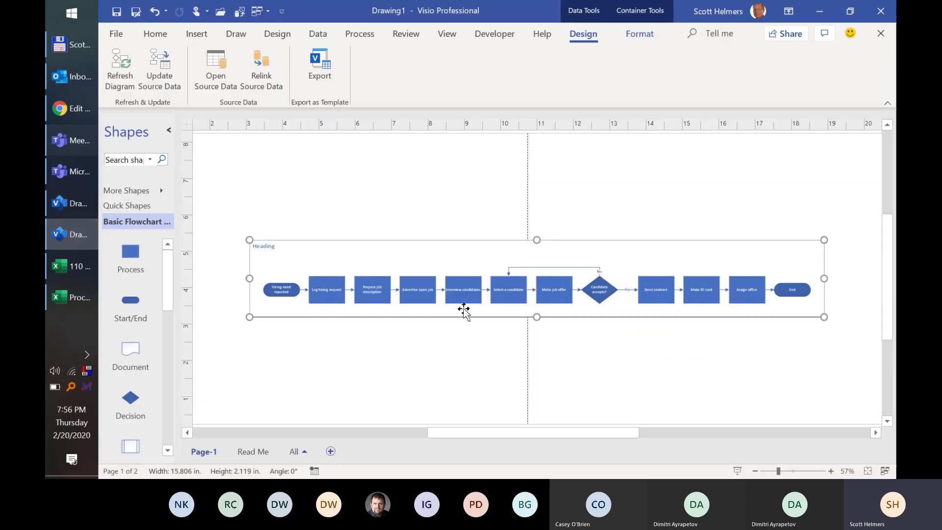
- Display the shape data of the Prepare job description process shape
click(370, 289)
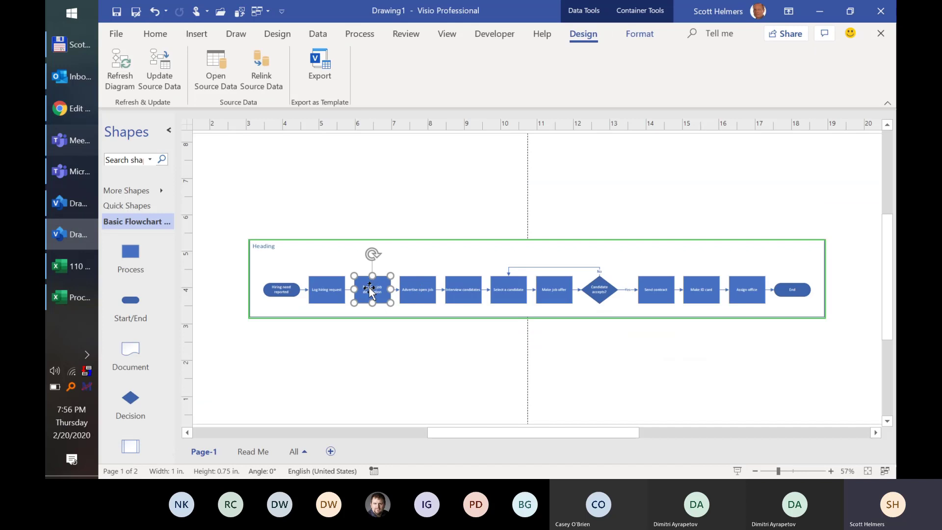
right_click(370, 291)
mouse_move(496, 236)
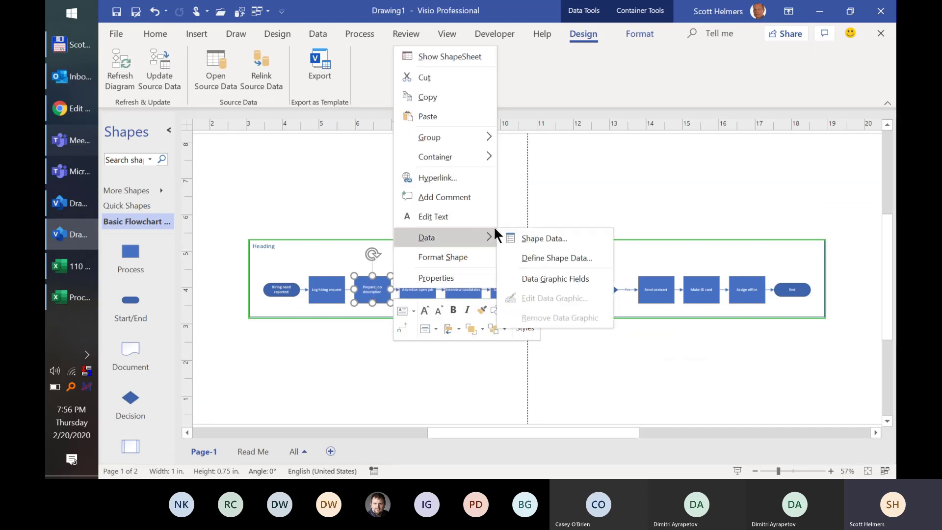
click(550, 239)
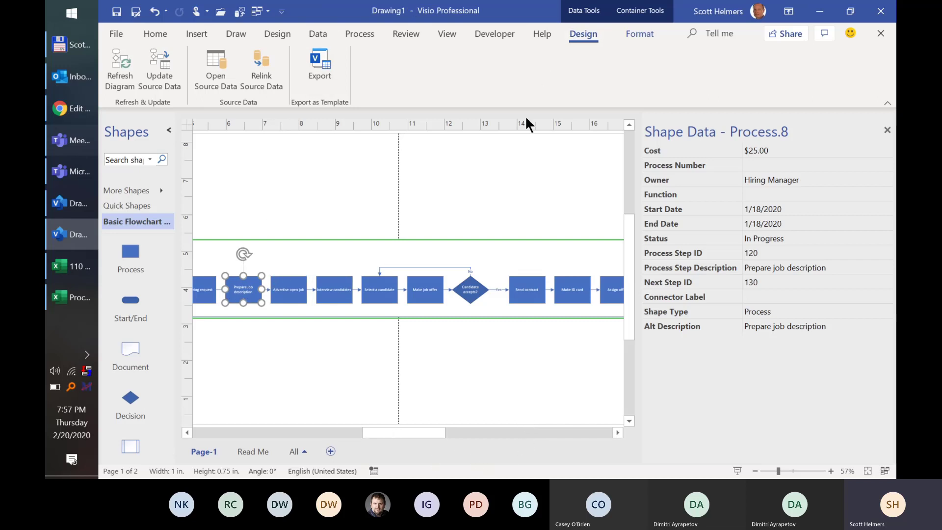
- Switch to the browser, examine the Blue Yonder Airlines Organization Chart in Visio for the web, and return to the desktop Visio flowchart
key(alt+Tab)
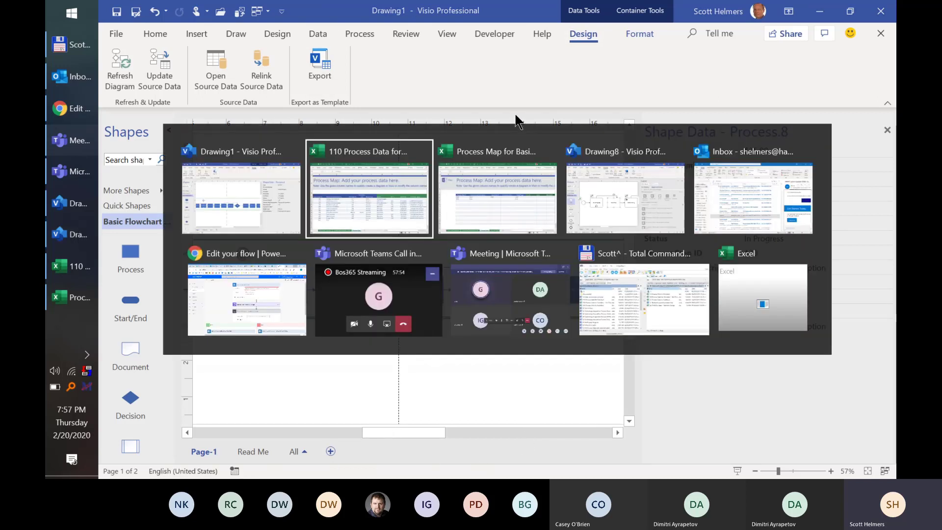
key(alt+Tab)
key(alt+Tab)
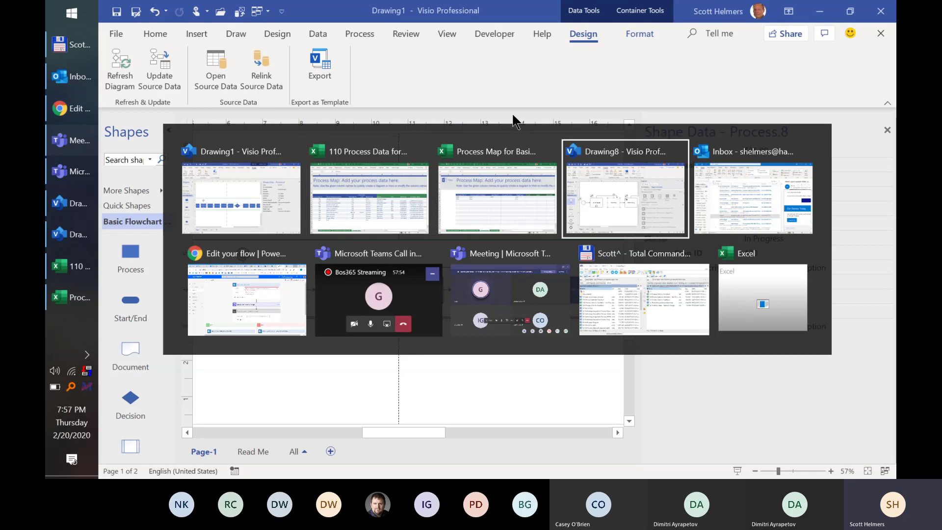
key(alt+Tab)
key(alt+Tab)
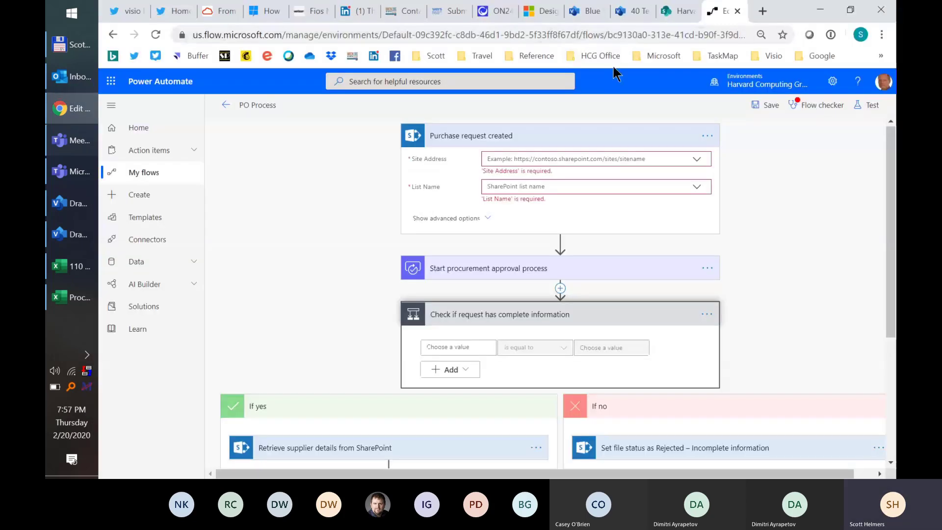
click(589, 10)
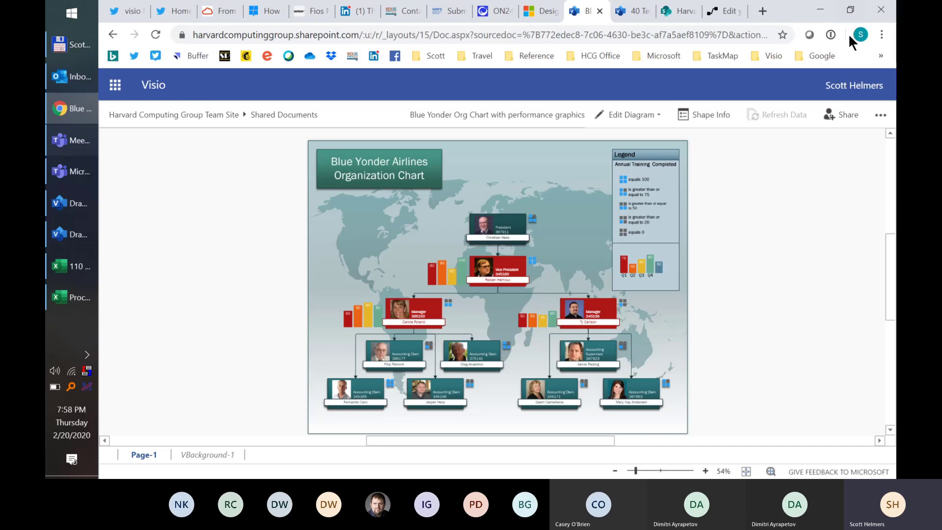
click(821, 7)
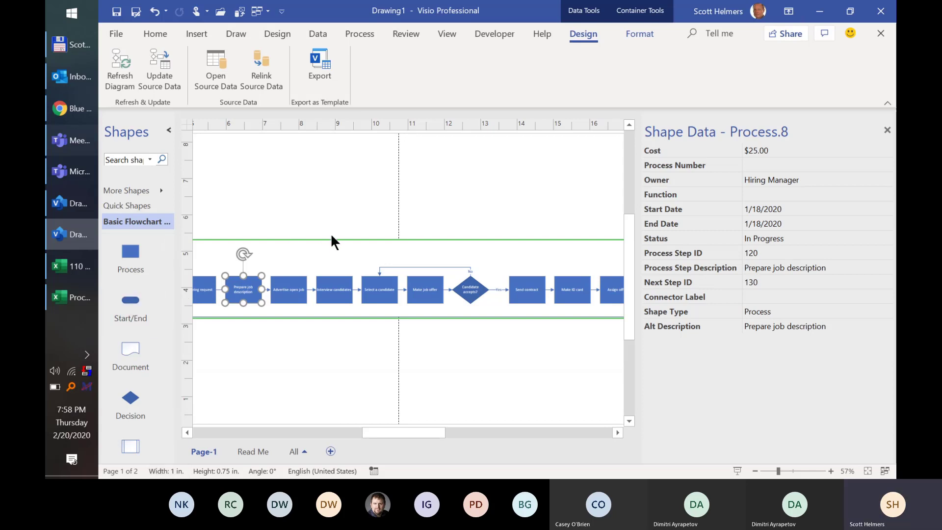
click(330, 215)
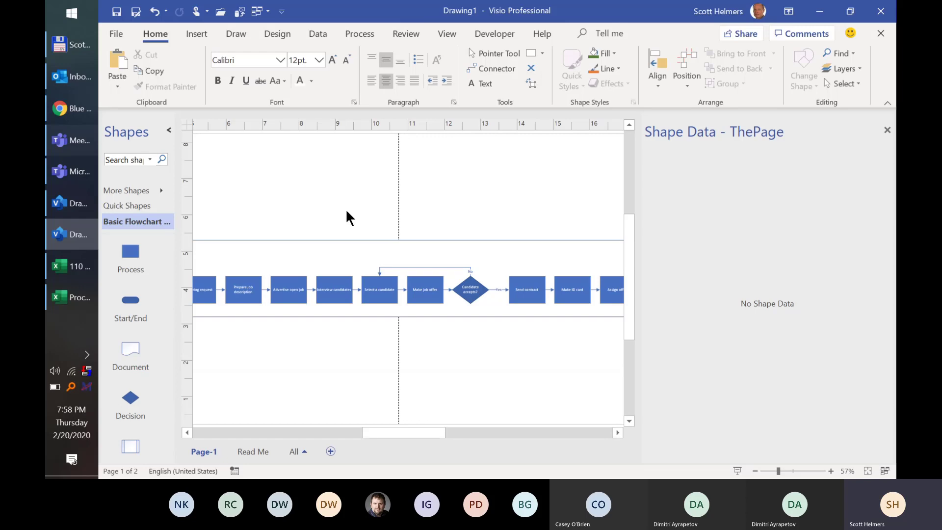
- Open 120 Process Data for Swimlane -- No Phases.xlsx in Excel and review the Function and Phase columns of its process table
click(68, 49)
double_click(207, 249)
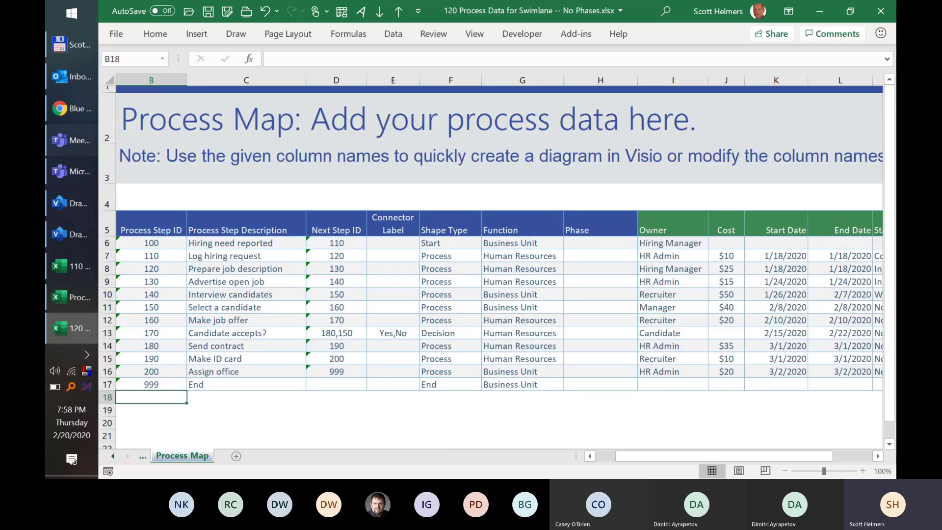
scroll(491, 246, down, 1)
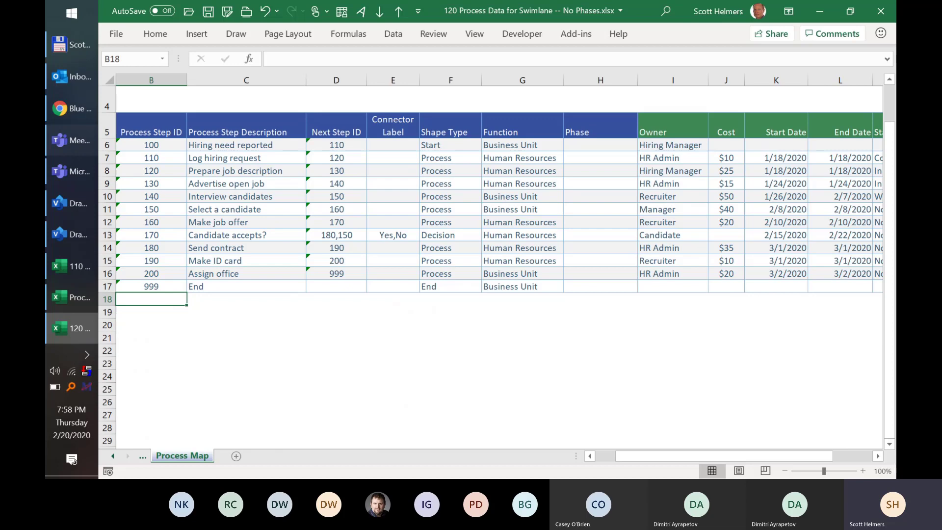
click(521, 107)
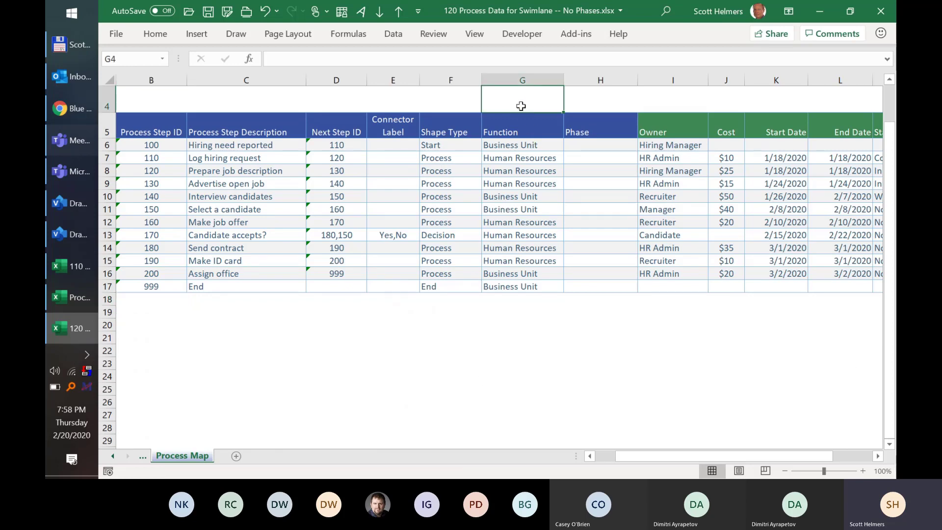
click(522, 80)
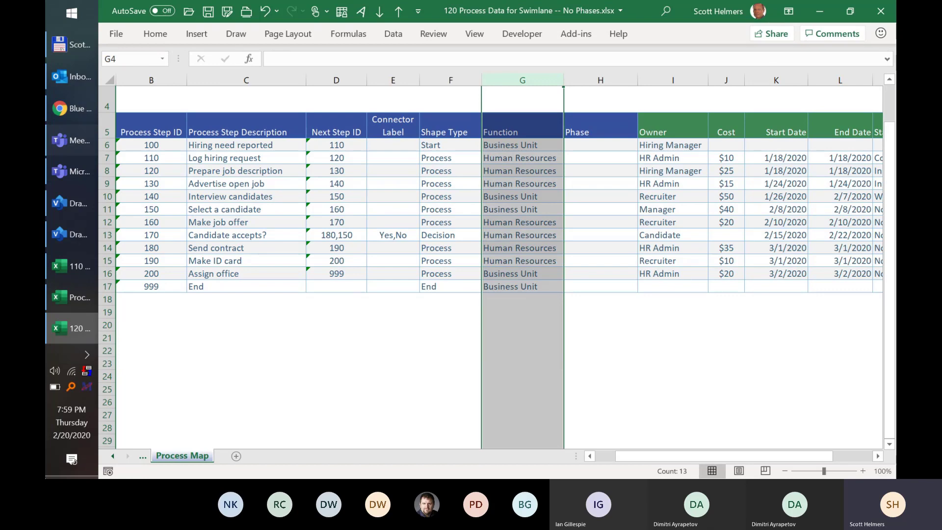
click(589, 155)
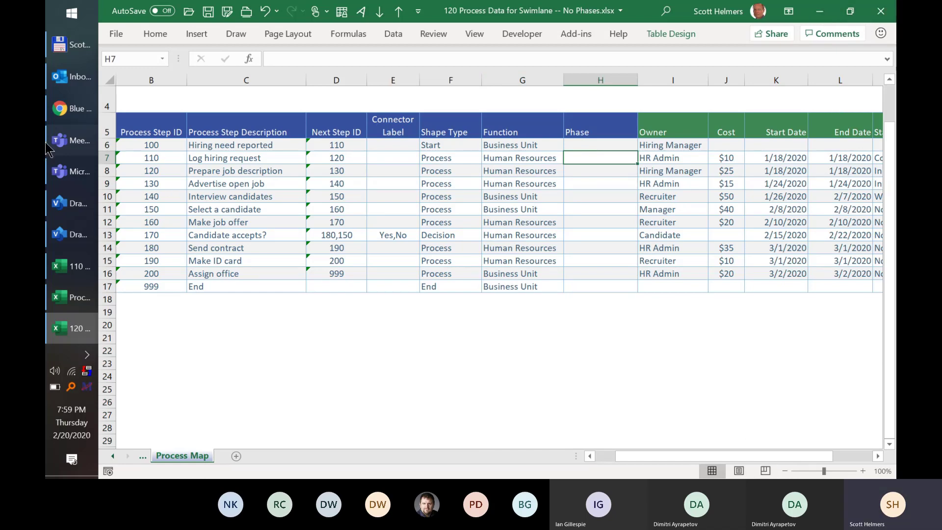
- Return to Visio and start a new drawing from the horizontal Cross-Functional Flowchart Data Visualizer template
click(73, 234)
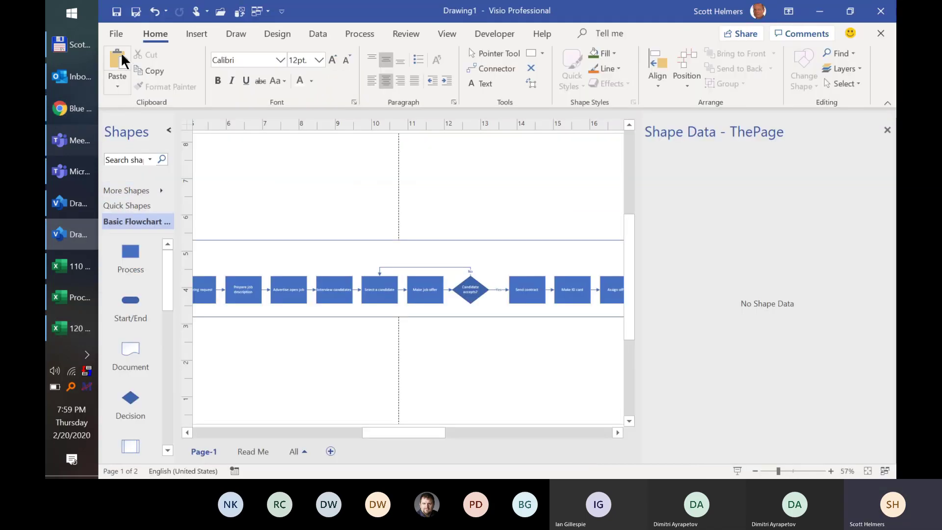
click(116, 34)
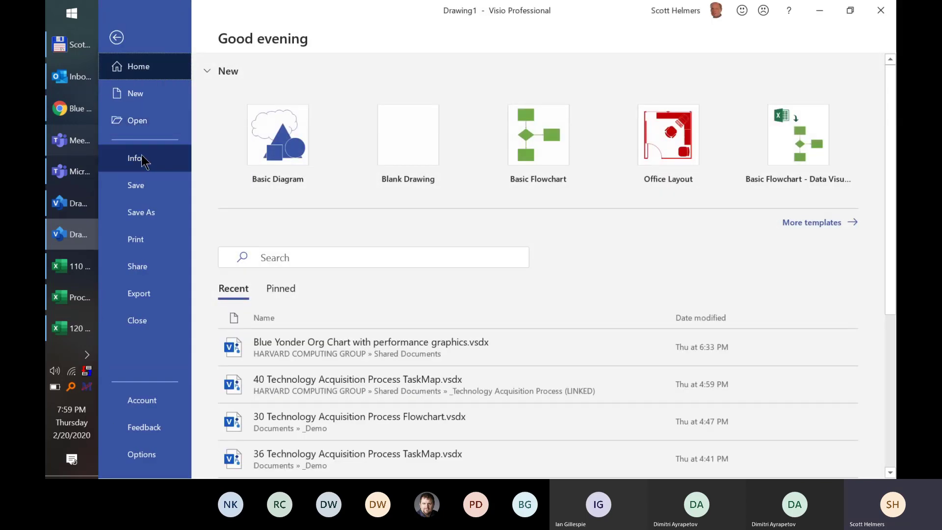
click(140, 103)
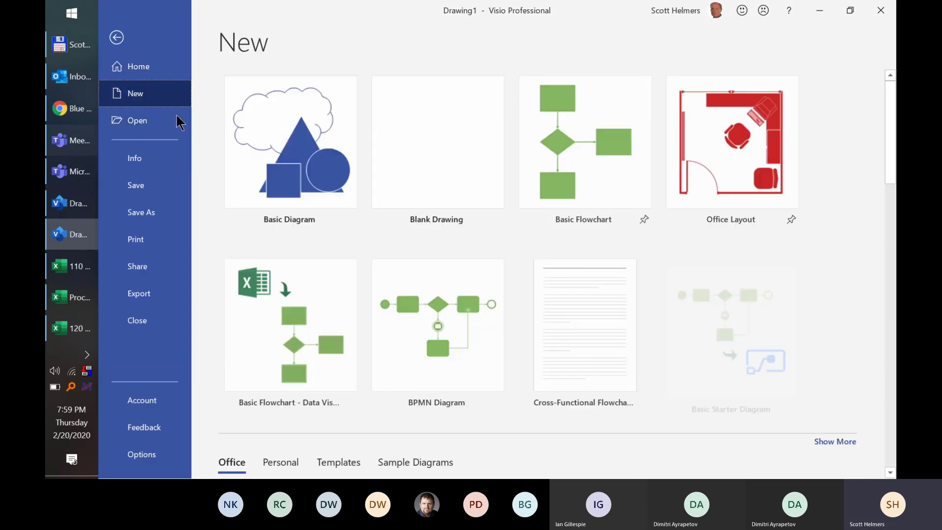
scroll(759, 260, down, 1)
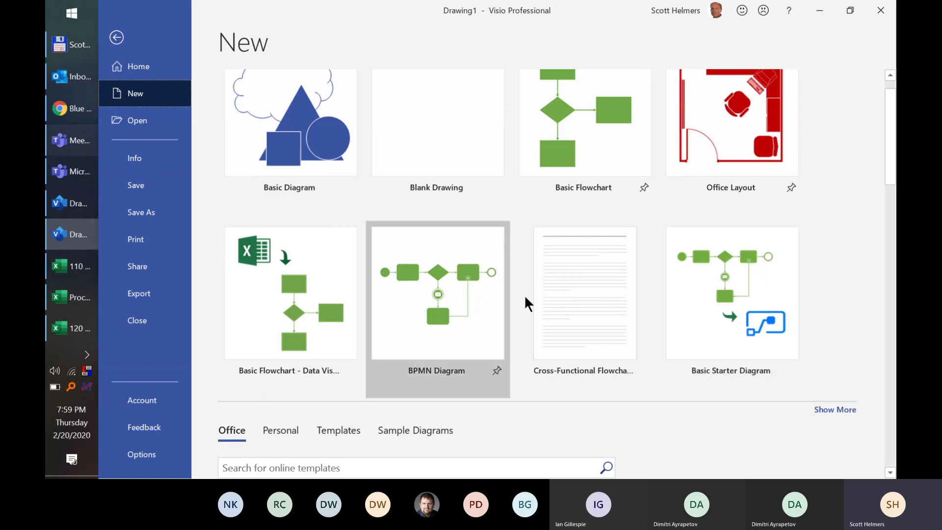
click(576, 294)
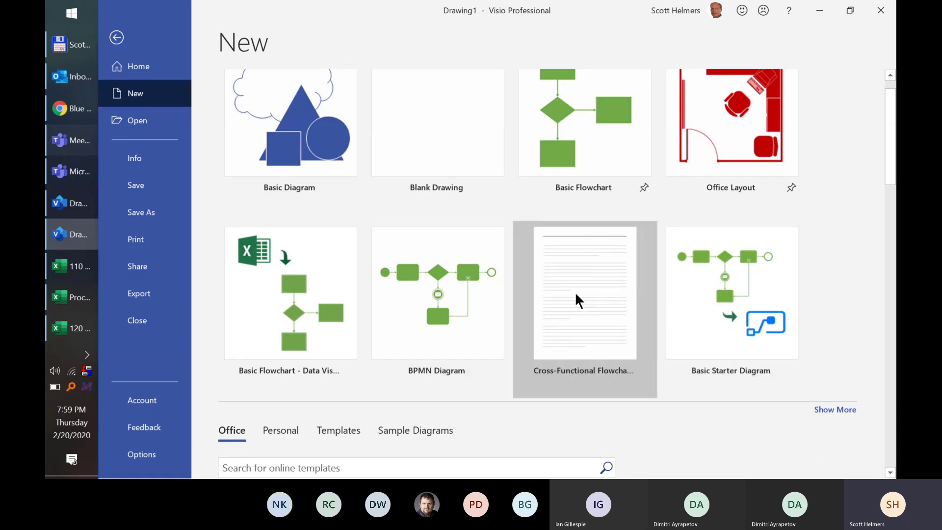
click(576, 246)
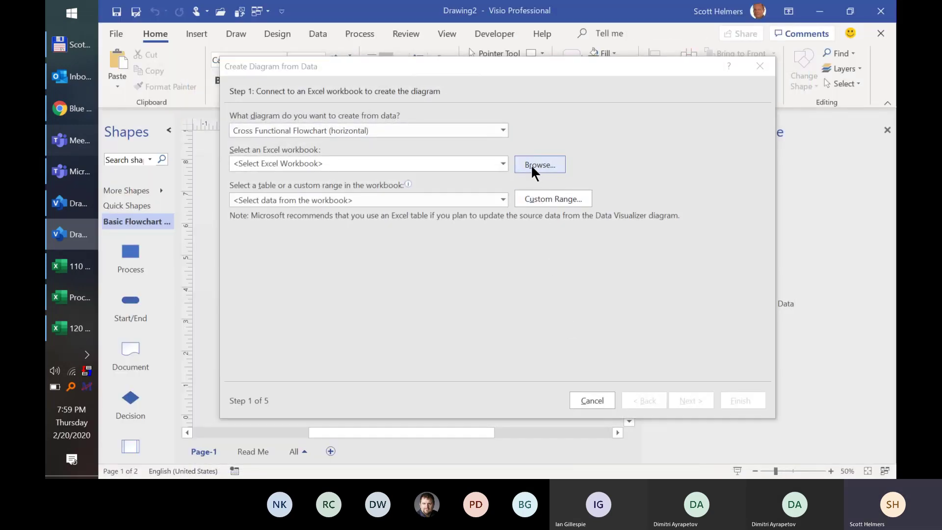
- Connect the diagram to the ProcessMapData table in 120 Process Data for Swimlane -- No Phases.xlsx from the _Demo folder
click(535, 166)
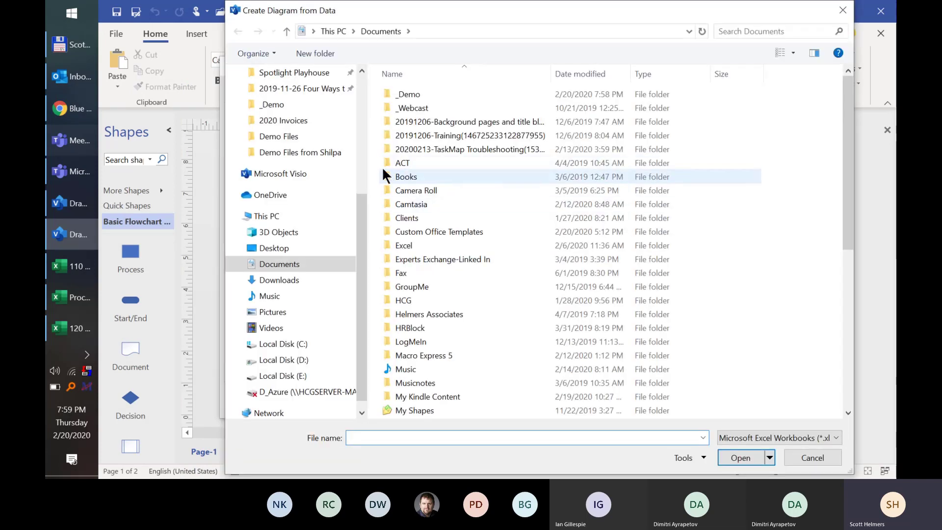
double_click(411, 93)
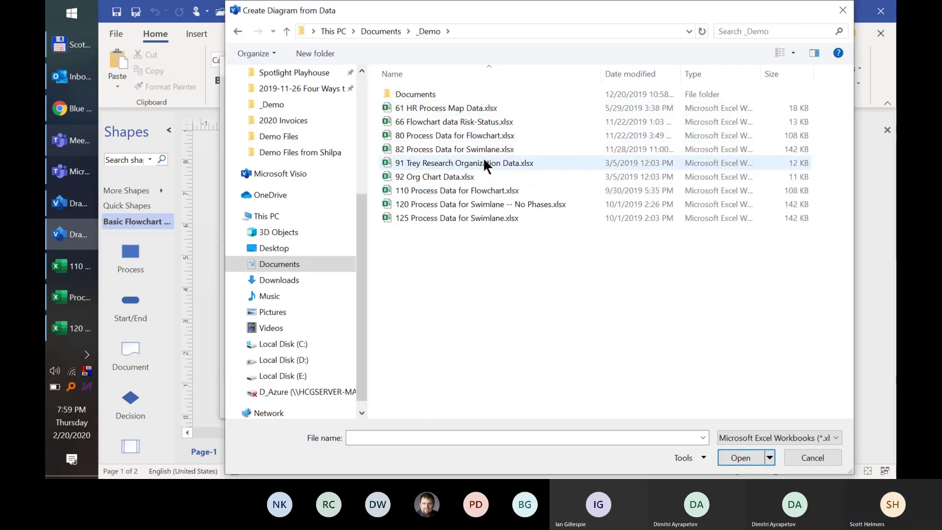
double_click(487, 200)
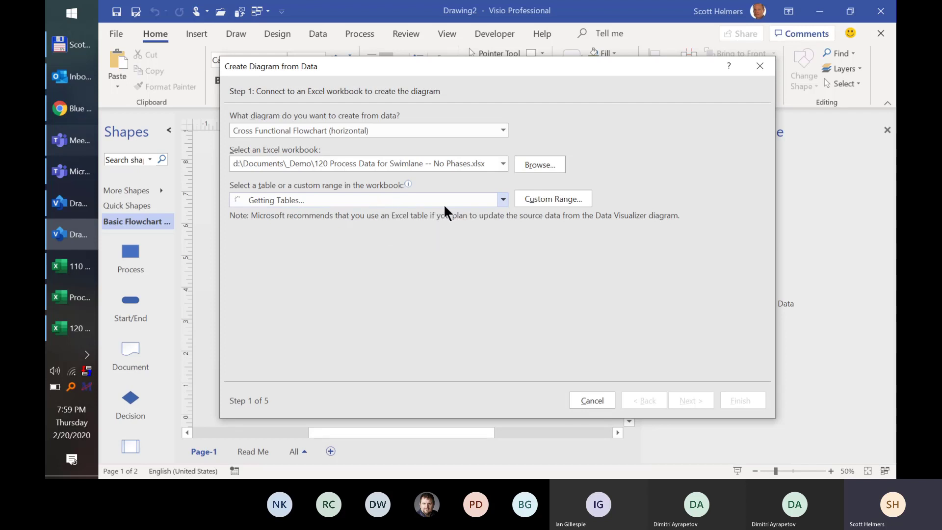
click(501, 199)
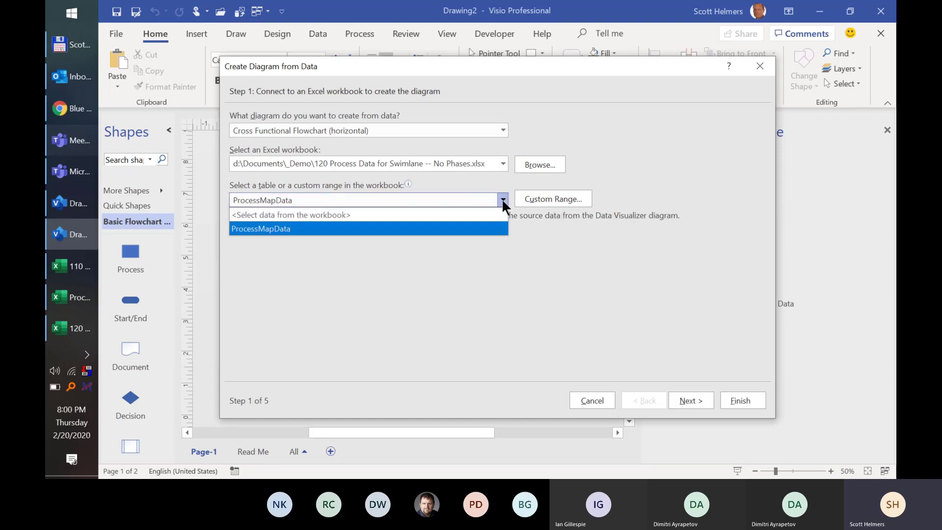
click(502, 199)
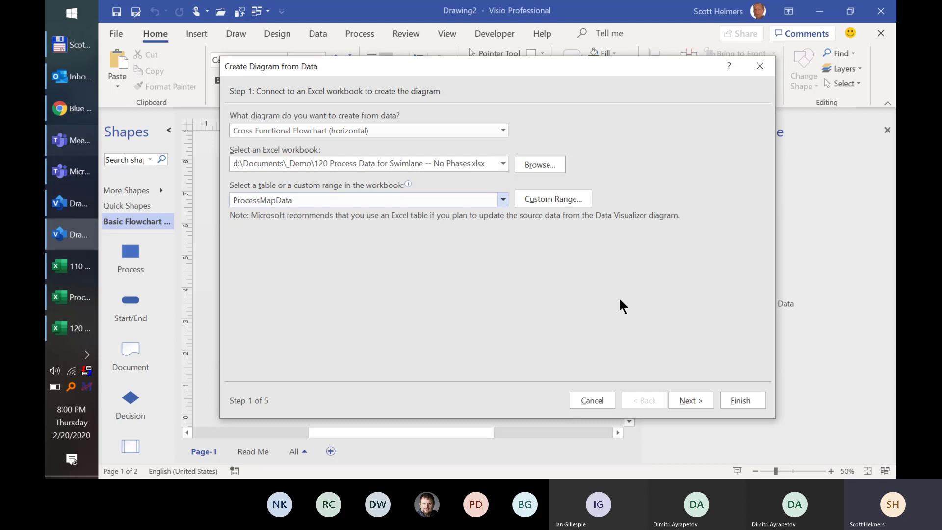
- Generate the cross-functional flowchart with the suggested column, shape and connector mappings, and close the Data Graphic Fields pane
click(691, 401)
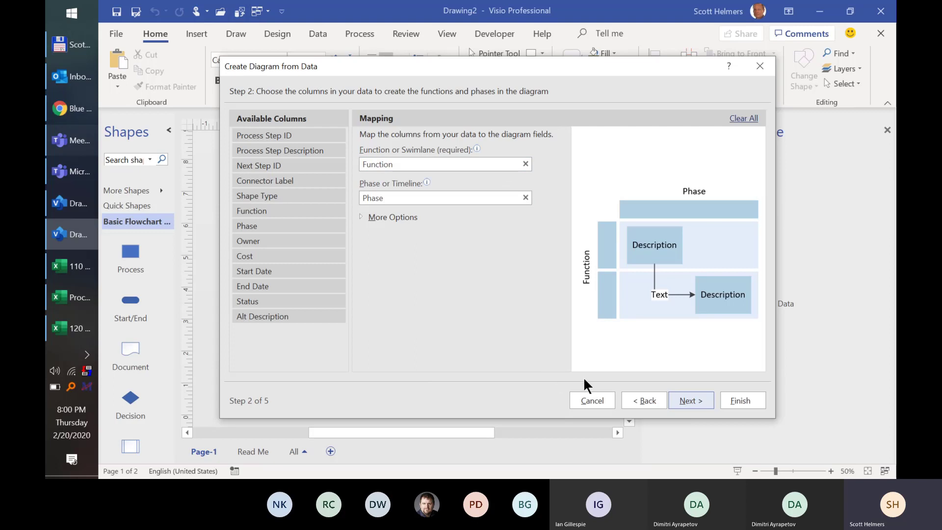
click(691, 401)
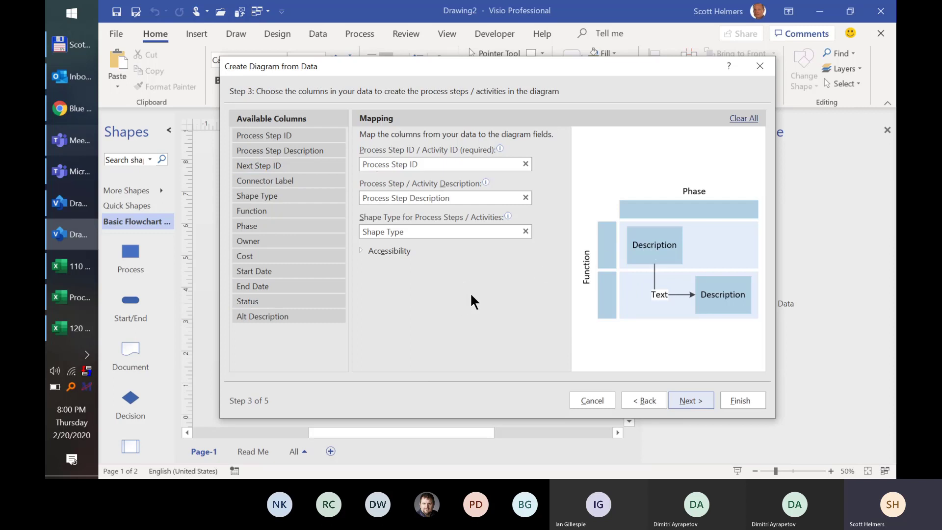
click(690, 396)
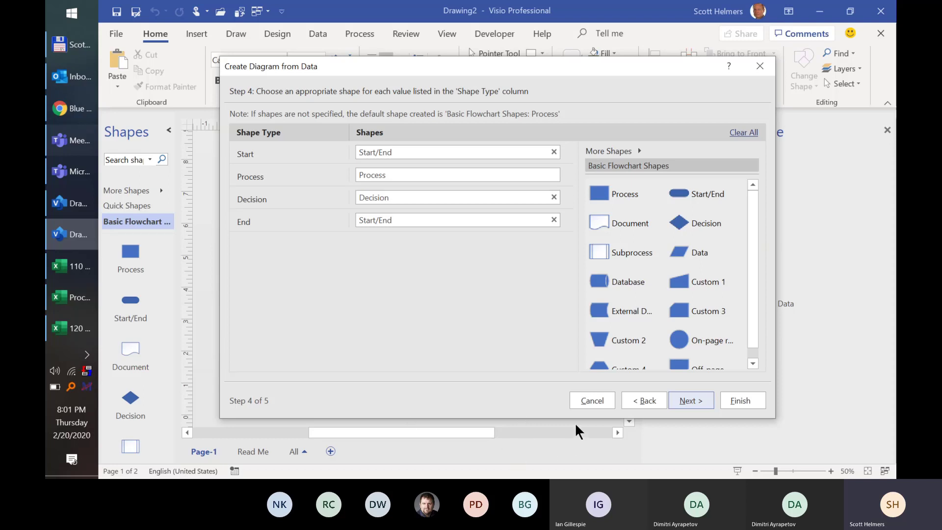
click(690, 401)
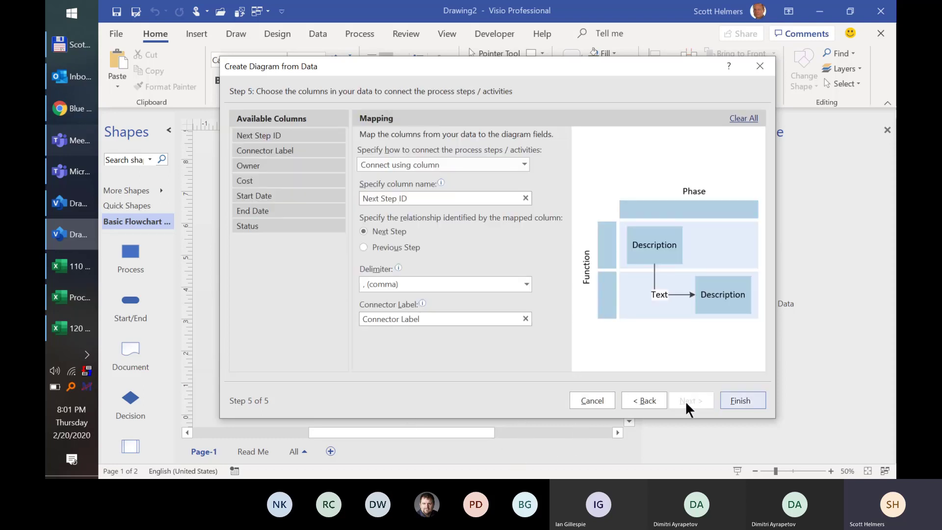
click(740, 400)
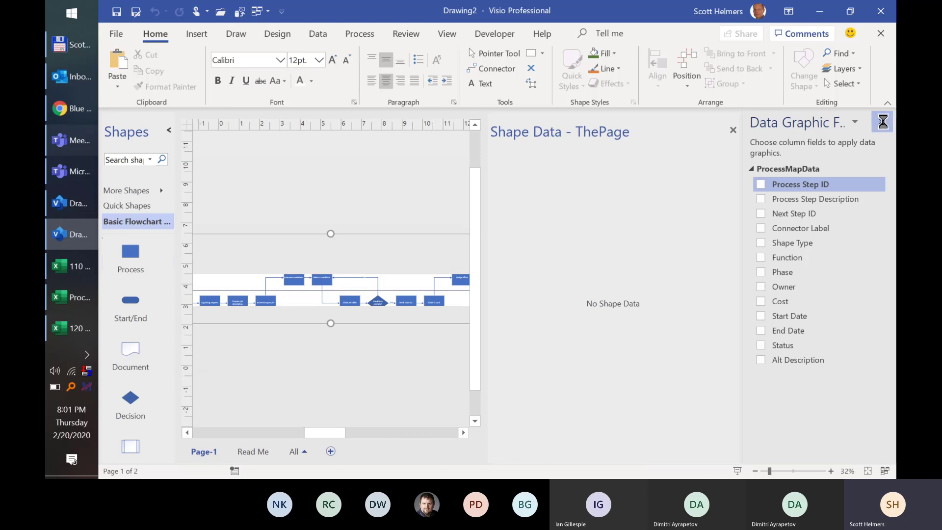
click(882, 122)
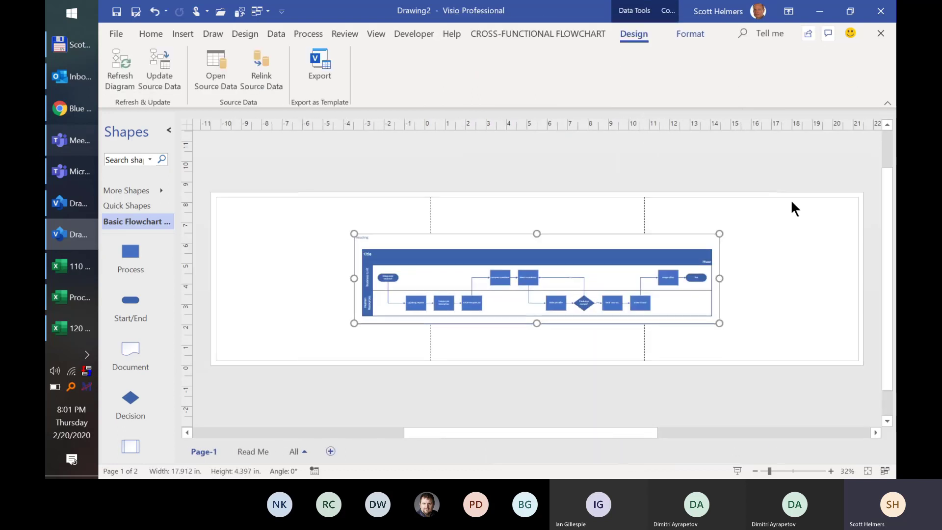
drag(333, 215, 773, 354)
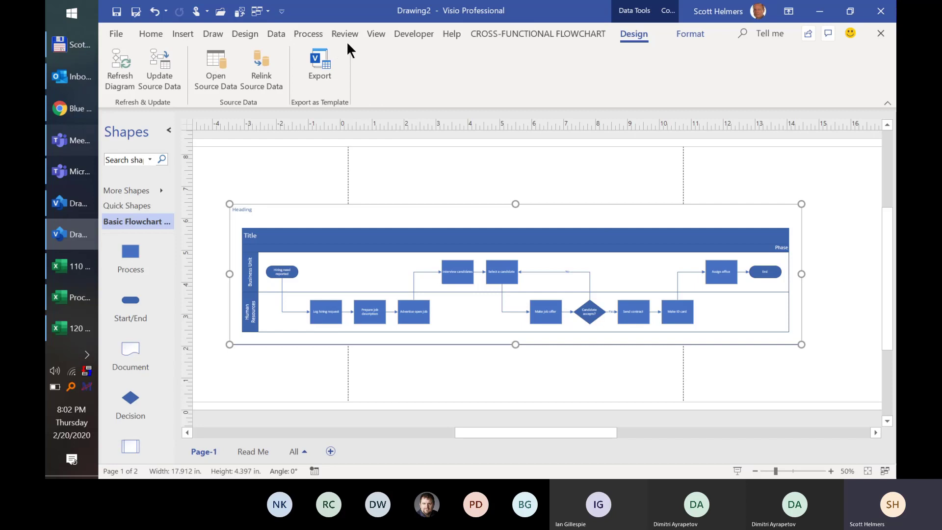
- Show the Slide Snippets pane beside the swimlane diagram and widen it
click(374, 33)
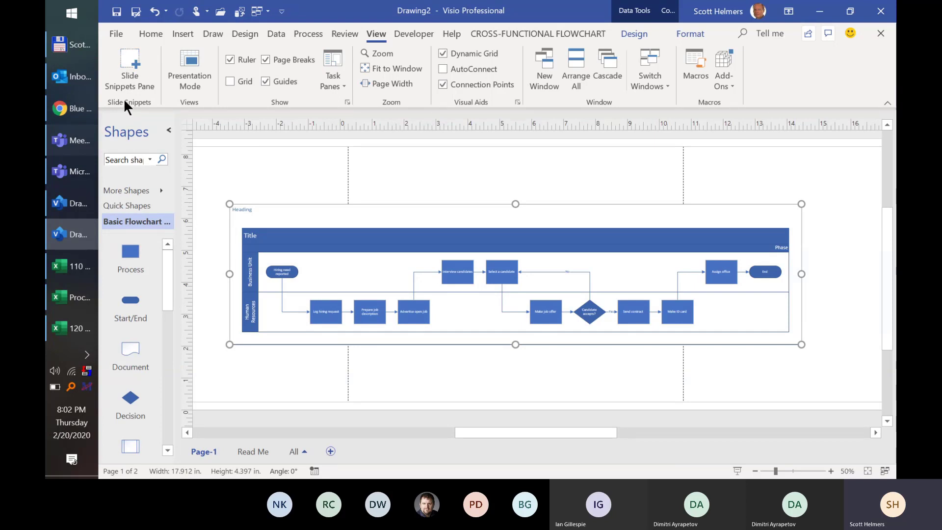
click(125, 73)
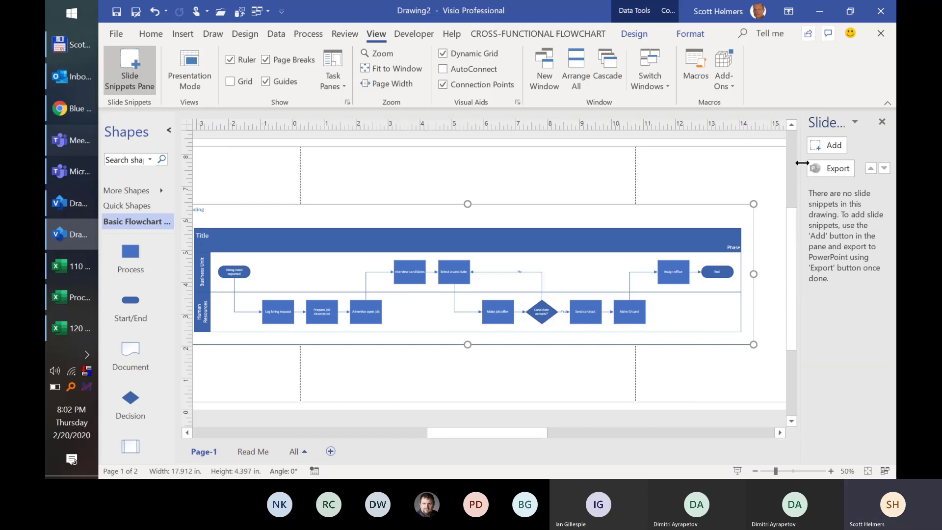
drag(802, 163, 768, 167)
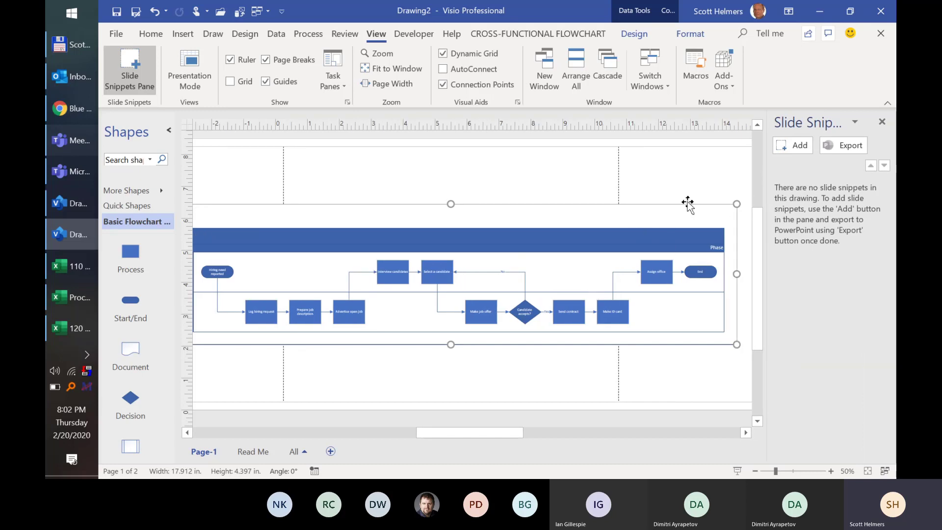
- Add a slide snippet framing the swimlane steps from Make job offer to Make ID card and export it to PowerPoint
click(788, 145)
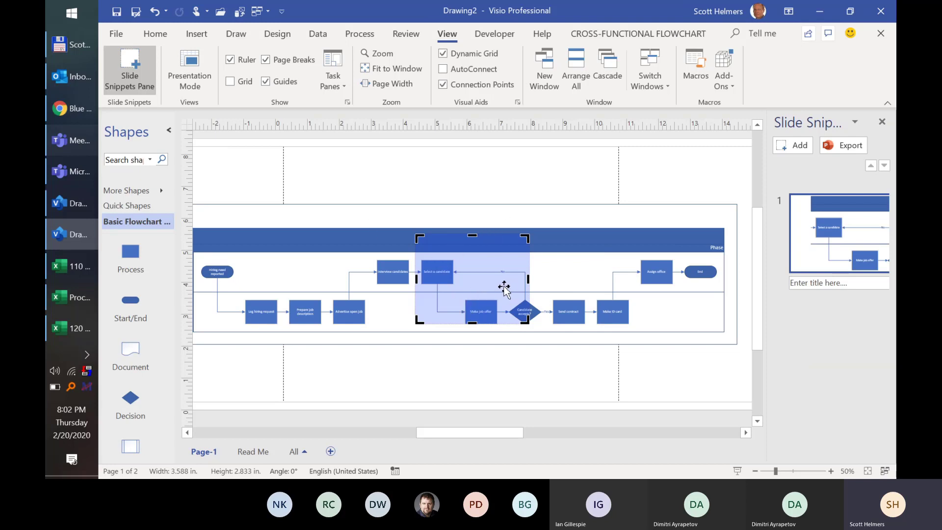
drag(505, 288, 637, 312)
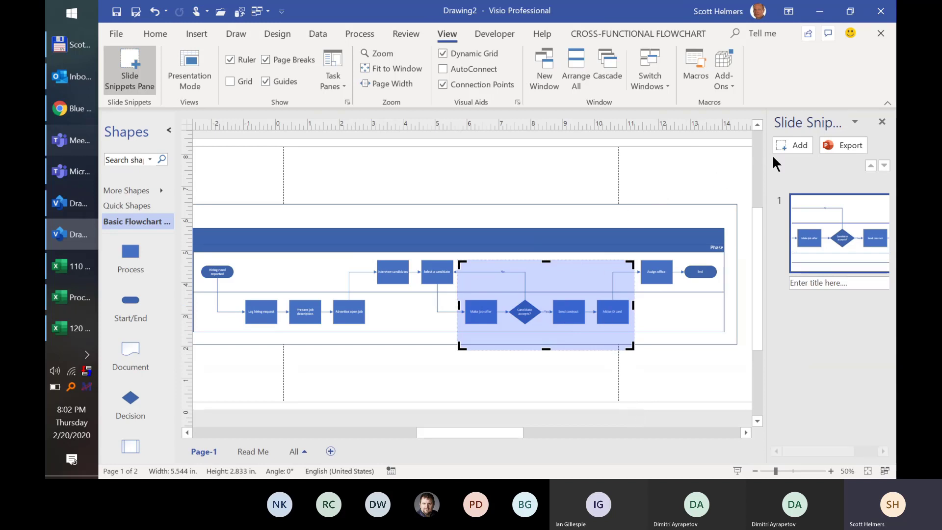
click(841, 145)
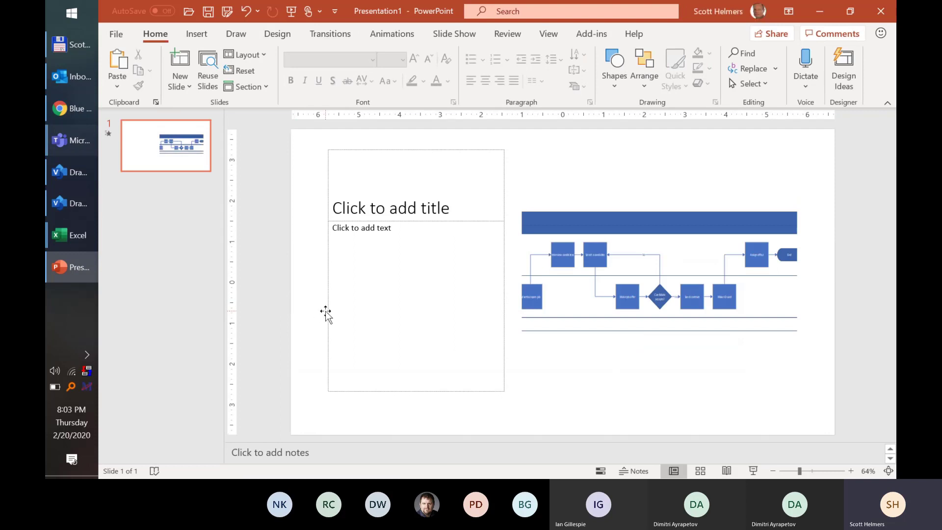
- Preview the exported slide full screen in PowerPoint and return to Visio to examine the snippet's thumbnail
click(754, 471)
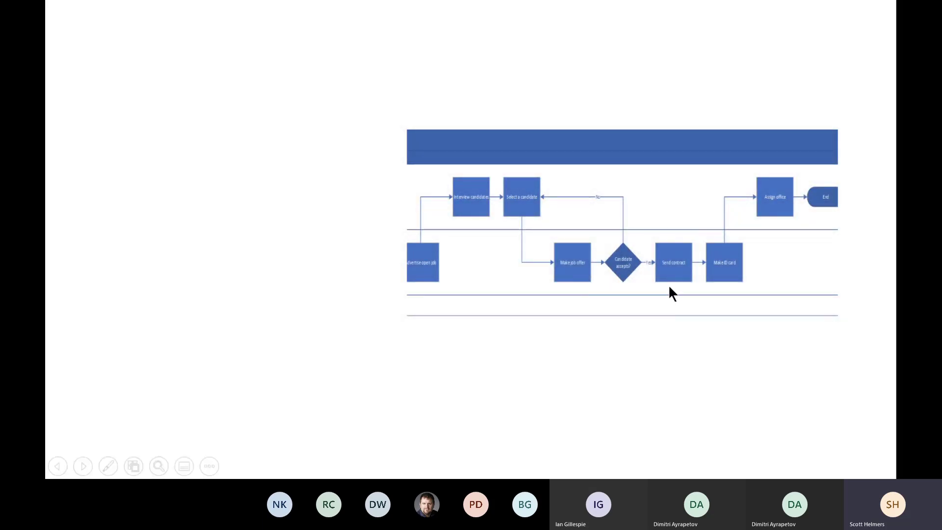
key(Escape)
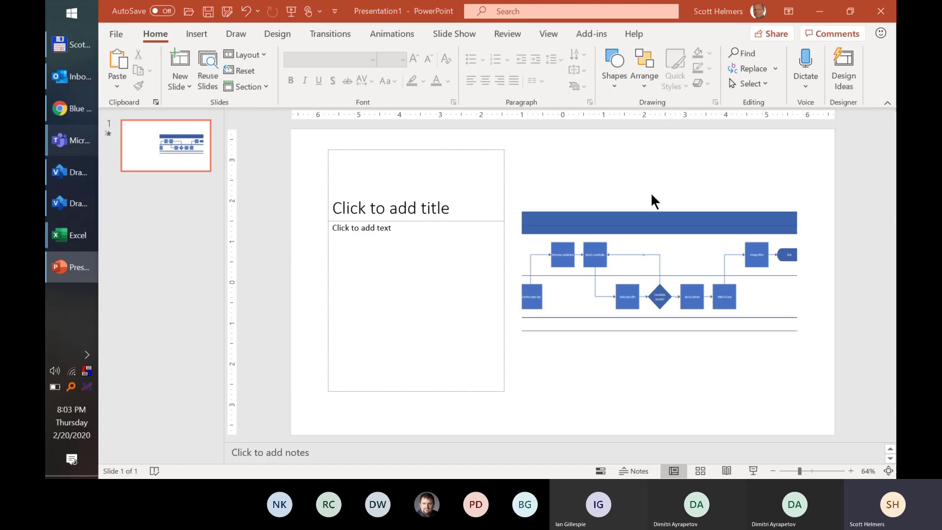
key(alt+Tab)
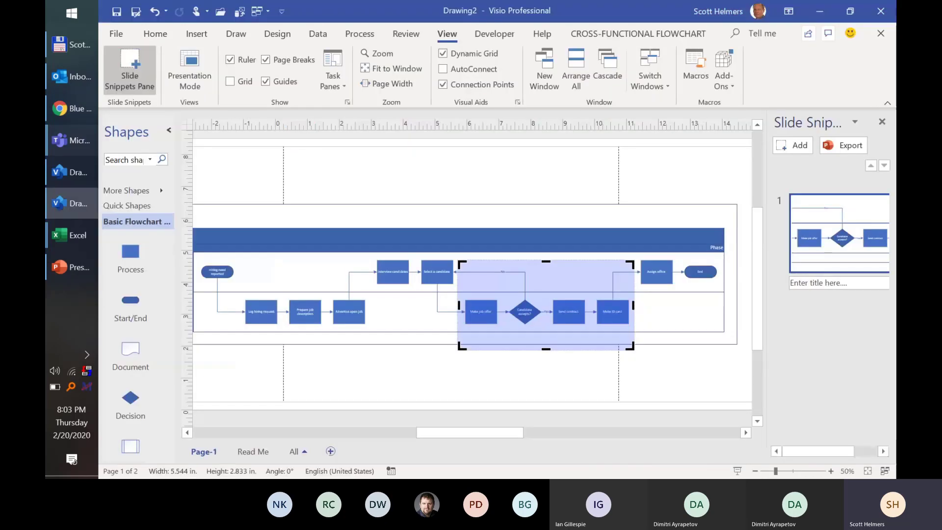
drag(821, 452, 841, 454)
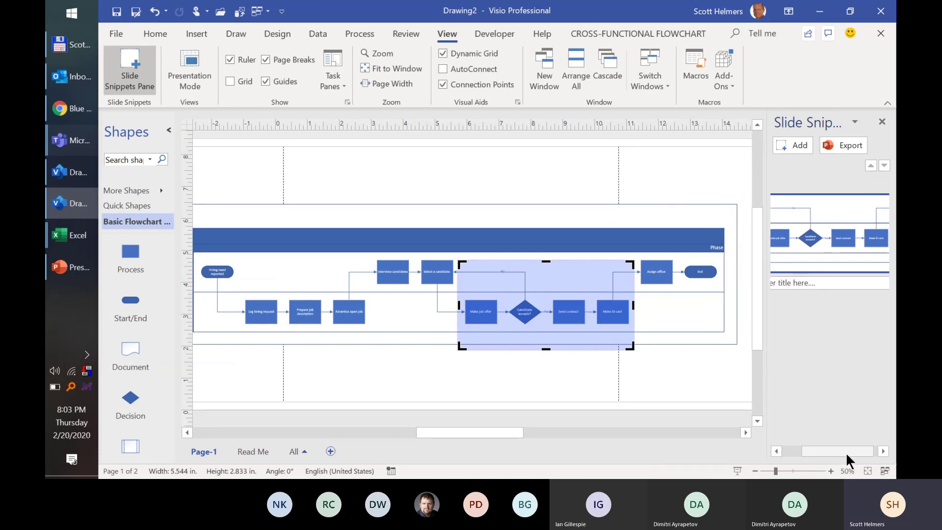
scroll(840, 449, right, 2)
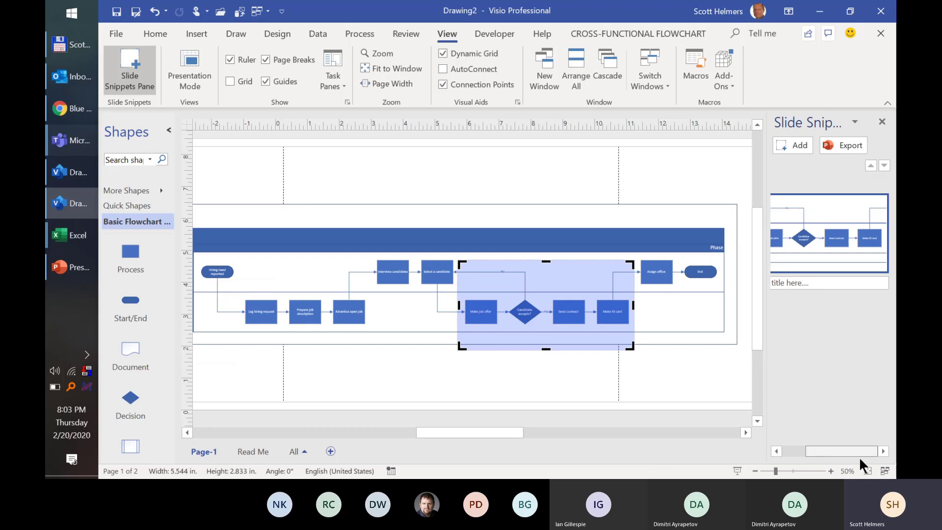
drag(860, 459, 816, 455)
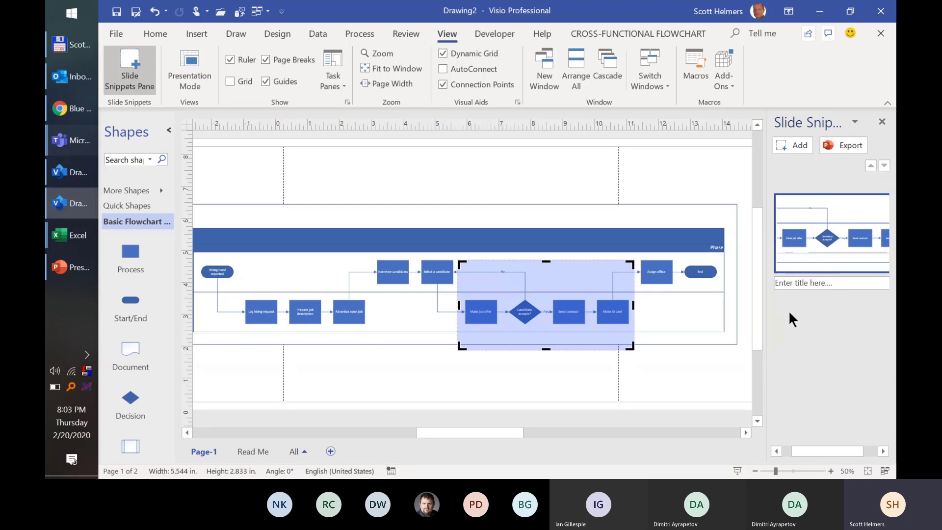
key(alt+Tab)
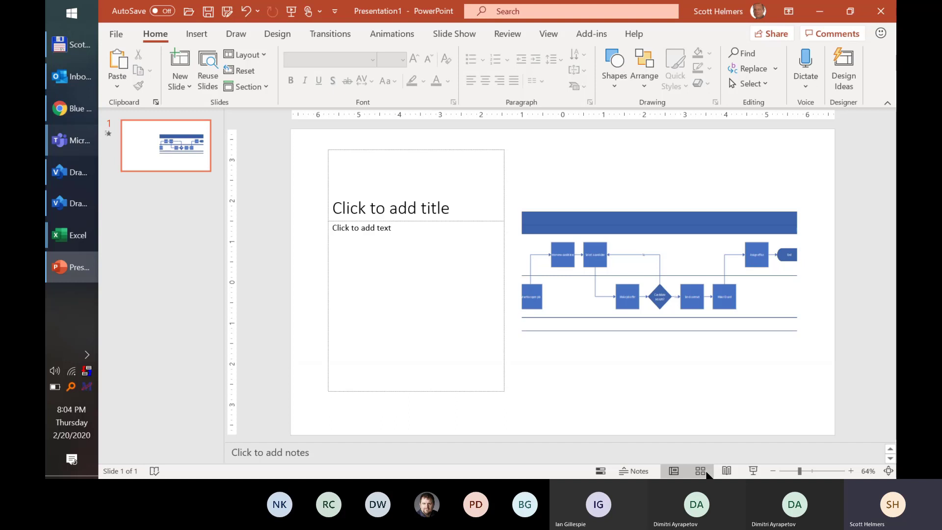
click(69, 203)
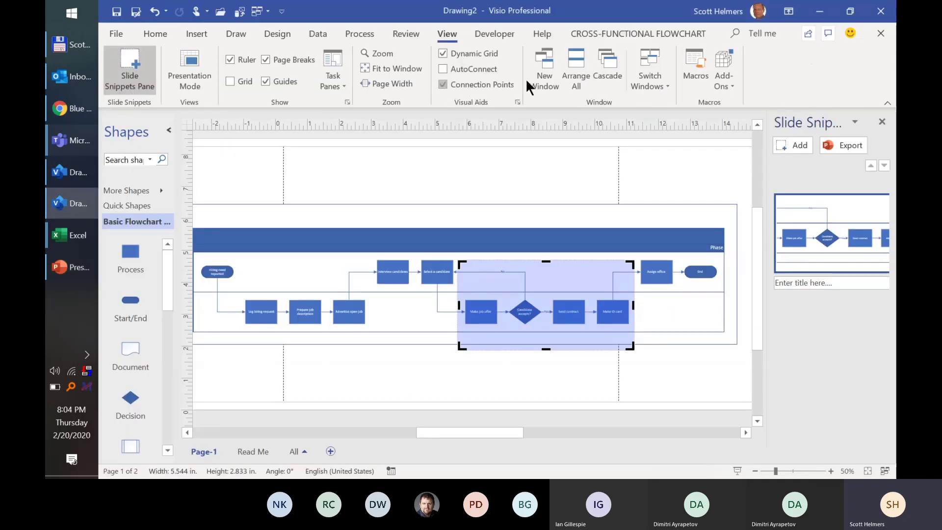
- Run the Flowchart shape report on the swimlane drawing in Excel format and maximize the resulting workbook
click(403, 35)
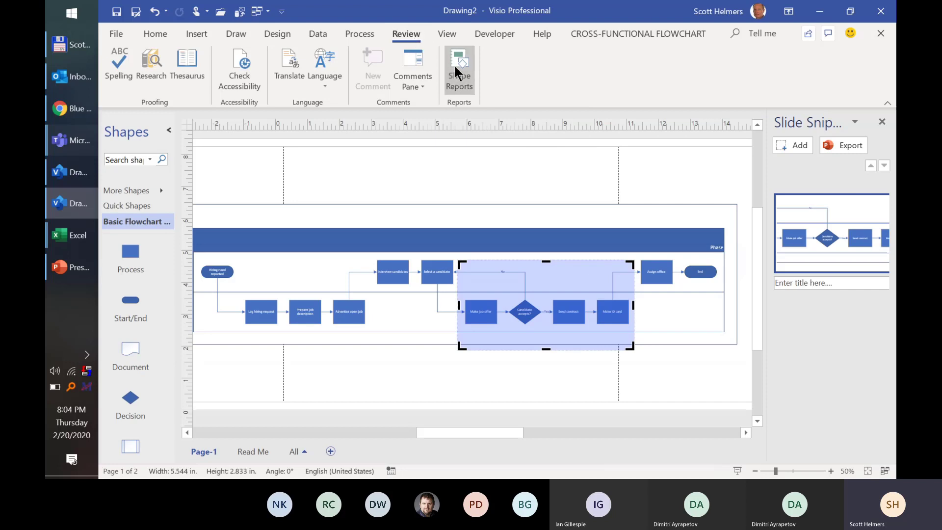
click(458, 66)
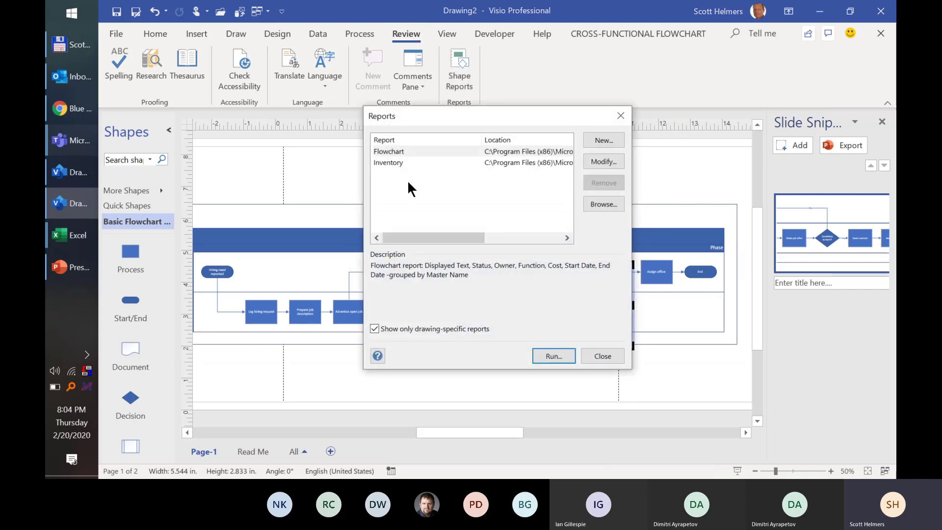
click(390, 151)
click(552, 354)
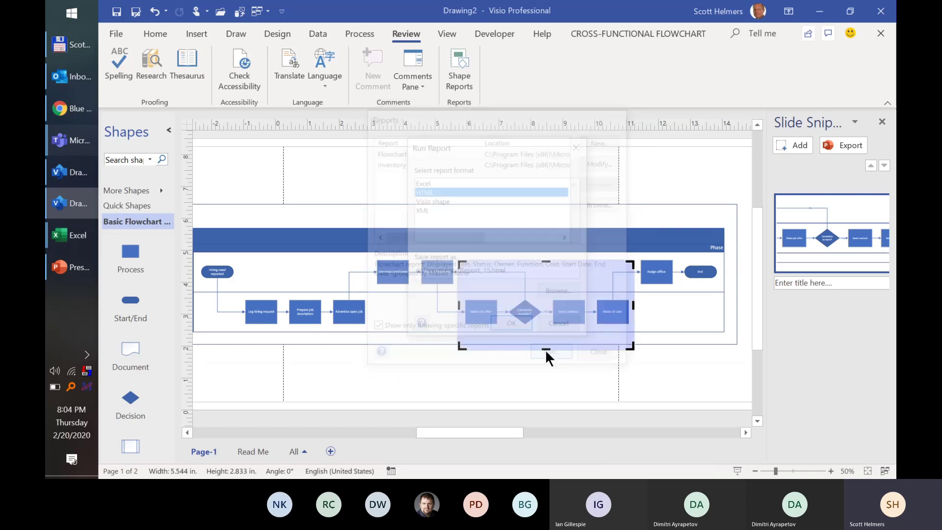
click(428, 181)
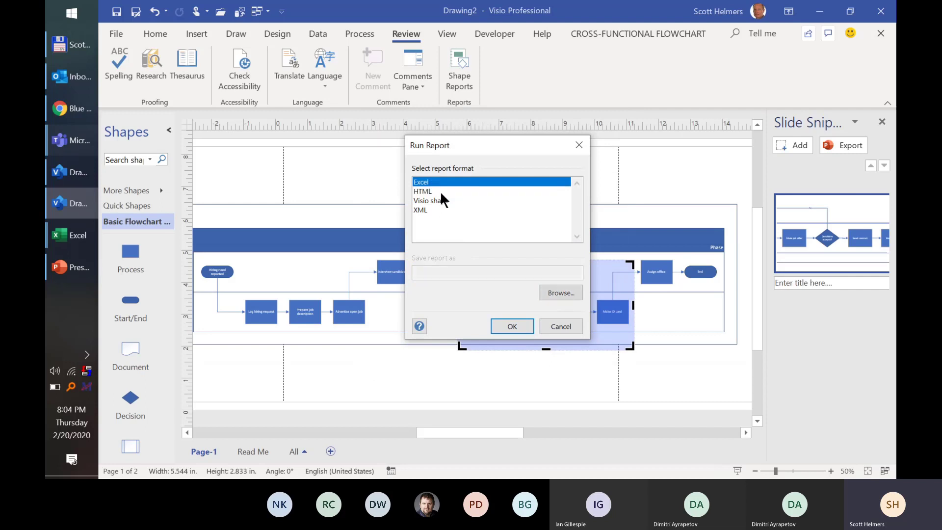
click(511, 327)
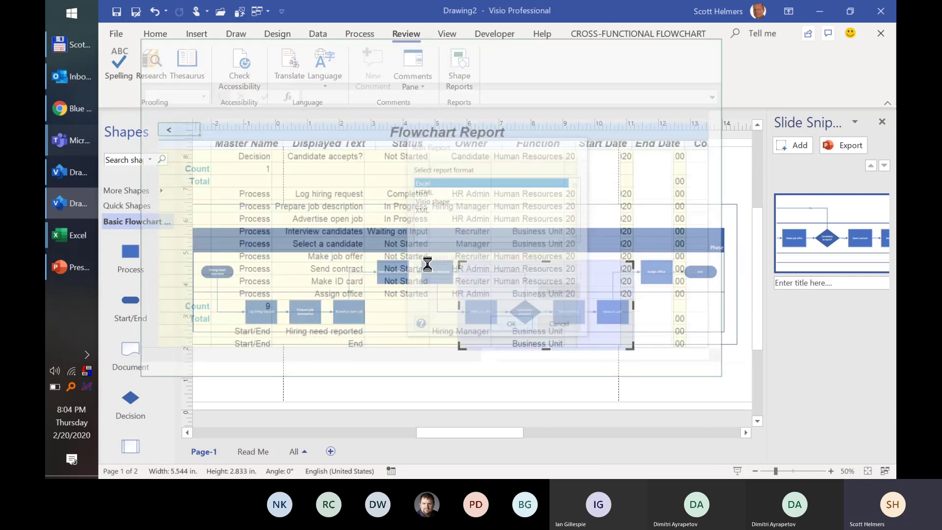
click(683, 46)
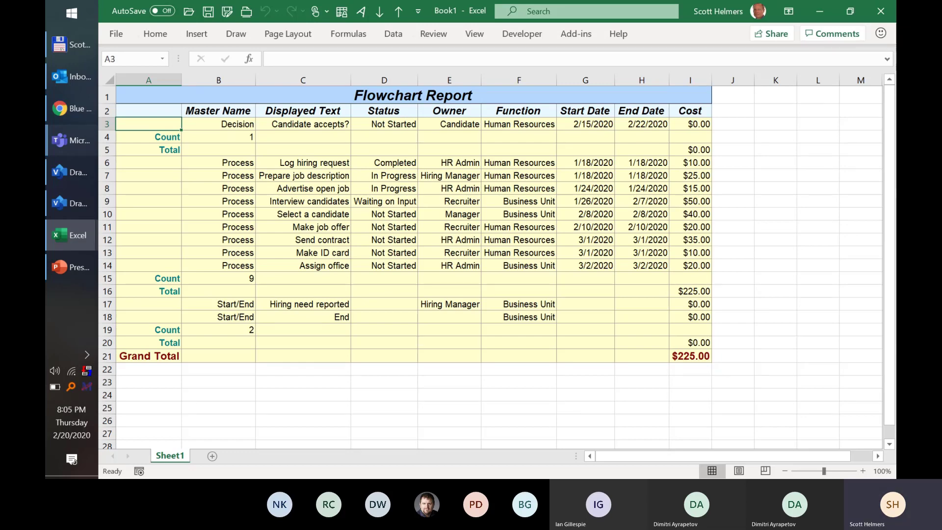
- Minimize the Excel report and show the export options for the Visio drawing
click(820, 12)
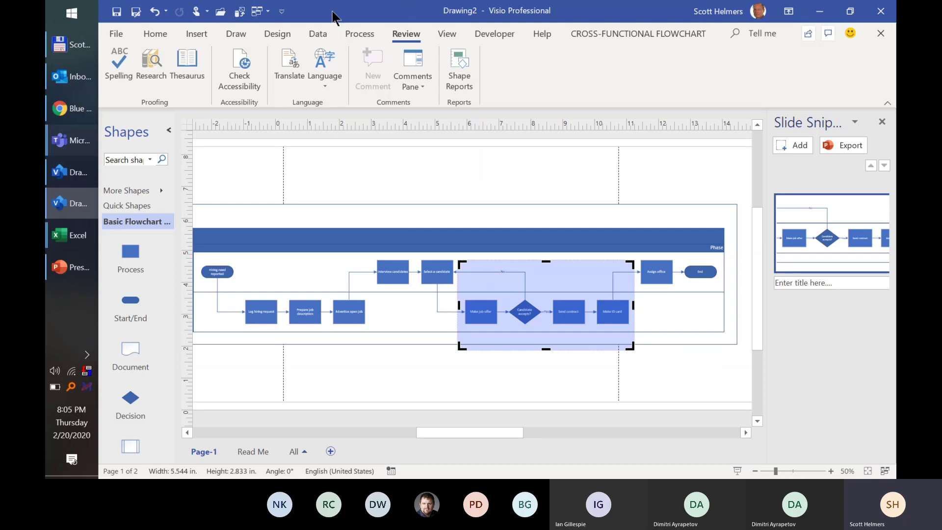
click(118, 35)
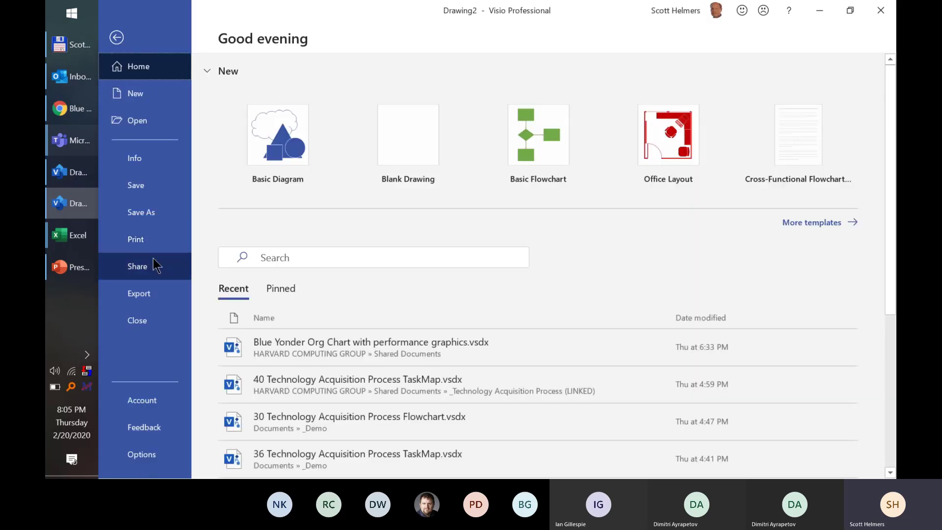
click(140, 295)
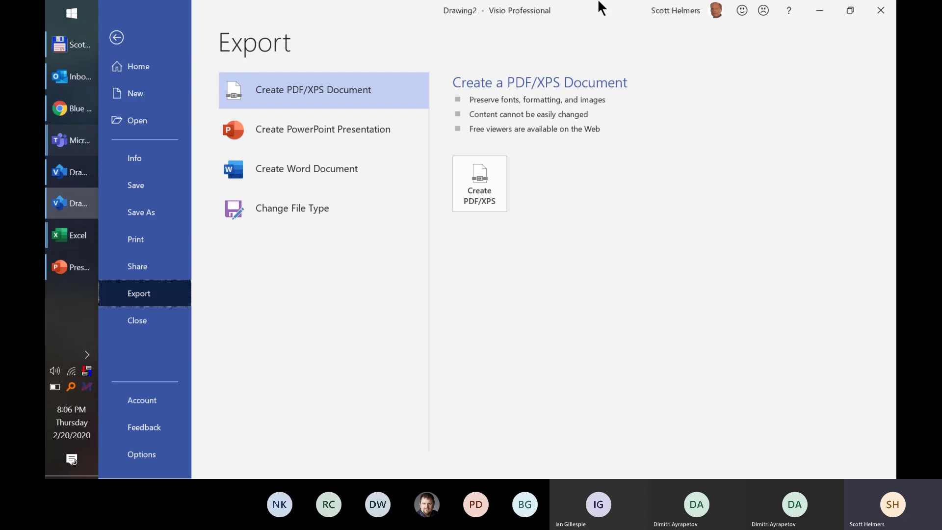
- Switch to Chrome, find the ON24 webinar page among the open pages and go back to its previous page
click(69, 281)
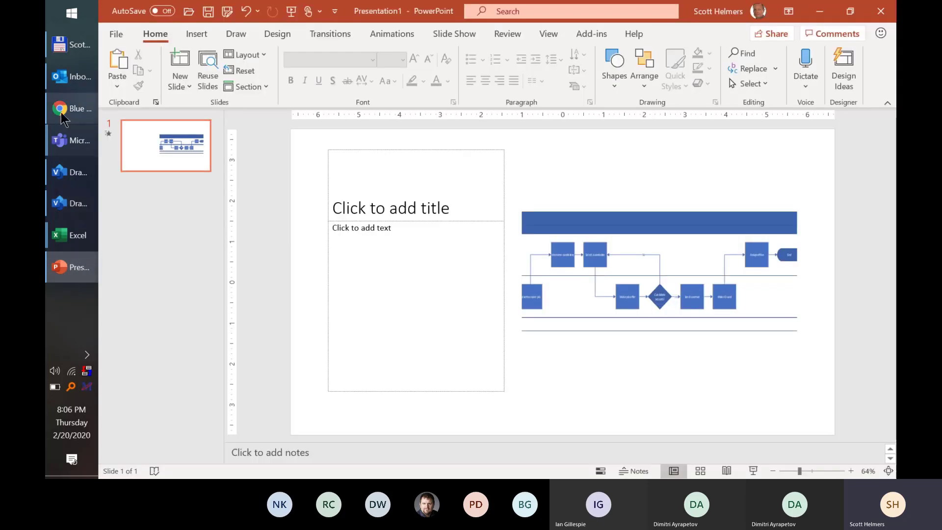
click(67, 116)
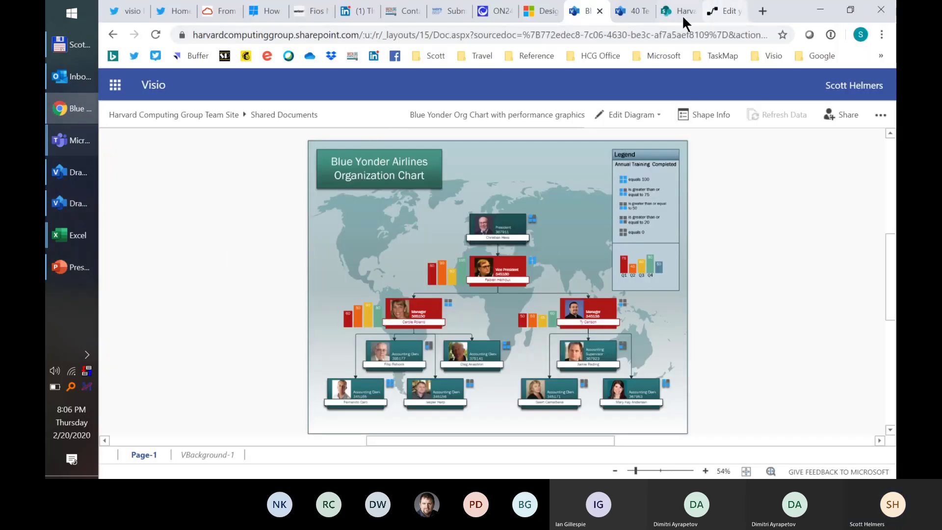
click(545, 11)
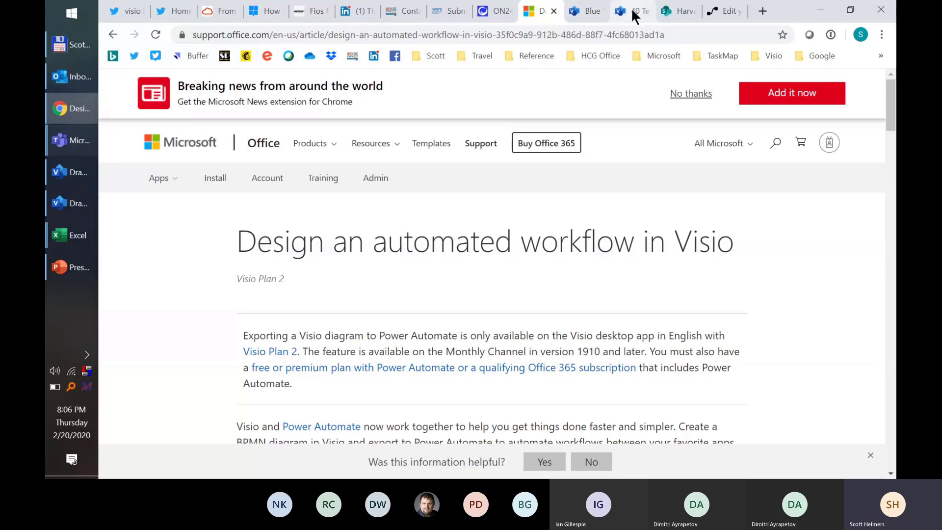
click(502, 12)
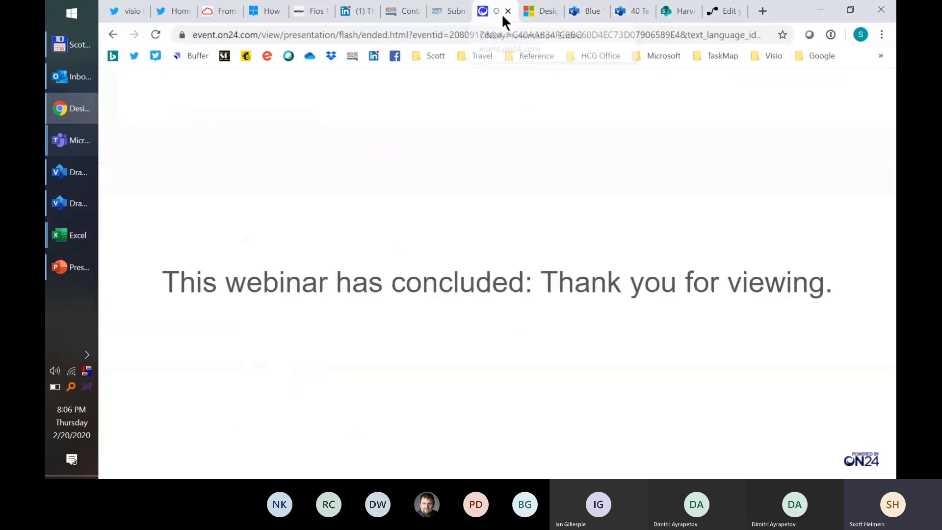
click(113, 33)
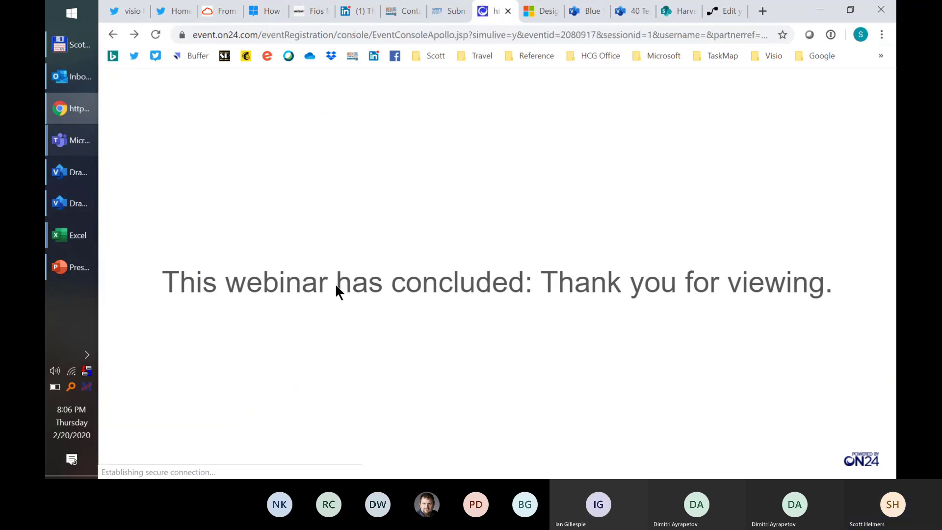